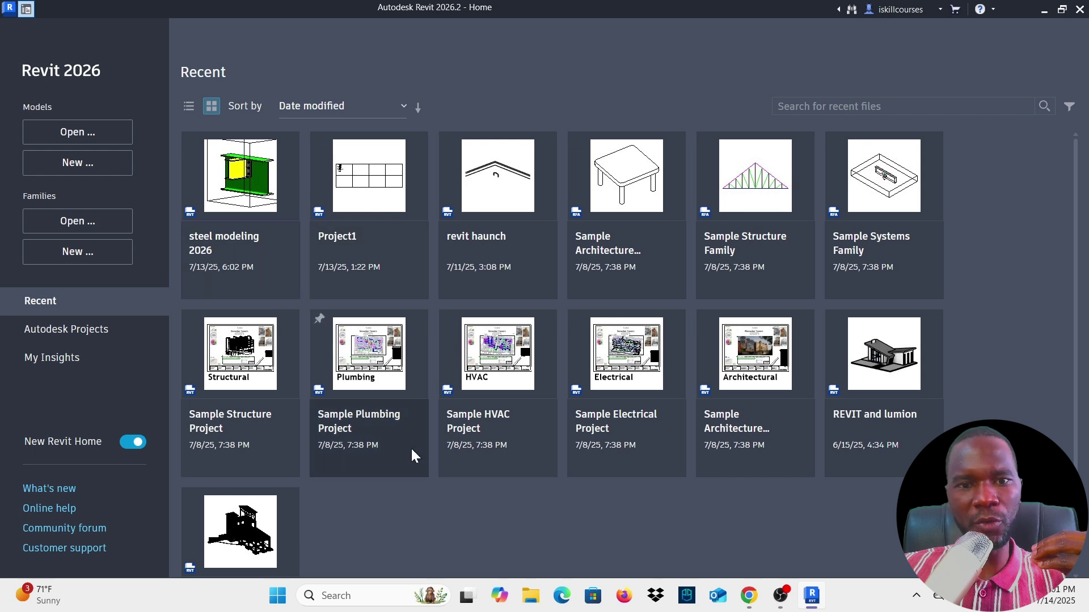
# Step: Start a new project and check the preset template files offered for it
pyautogui.moveTo(489, 340)
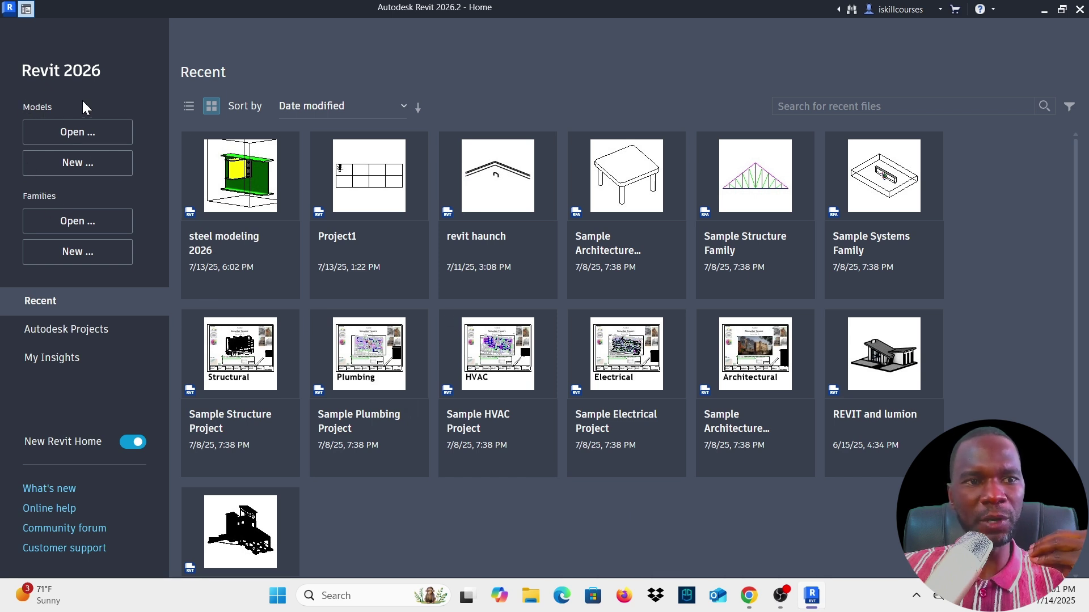
pyautogui.click(76, 166)
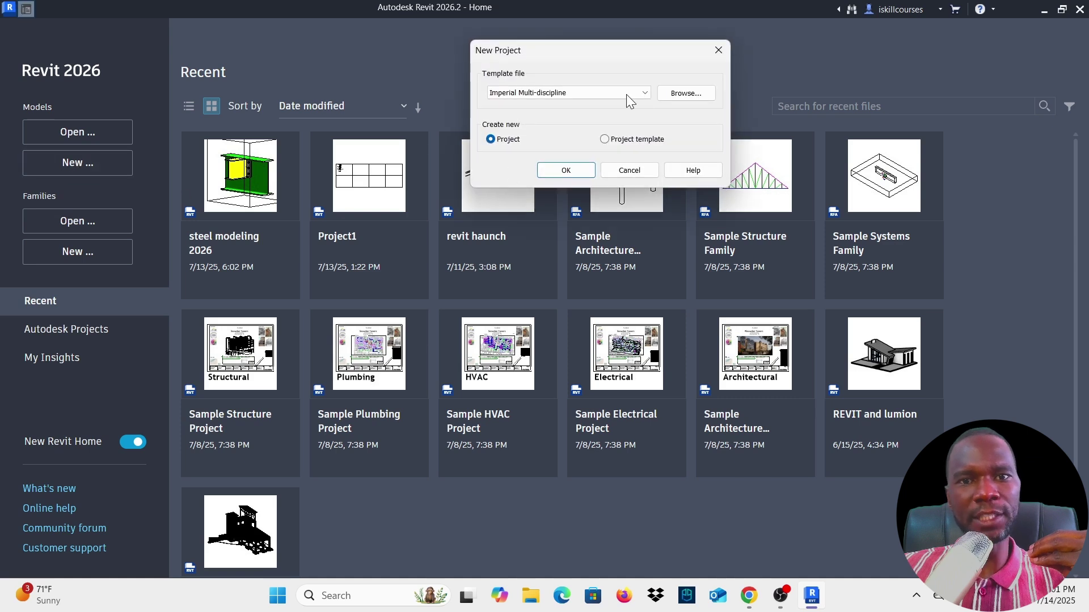
pyautogui.moveTo(612, 48)
pyautogui.mouseDown()
pyautogui.moveTo(643, 85)
pyautogui.moveTo(632, 47)
pyautogui.mouseUp()
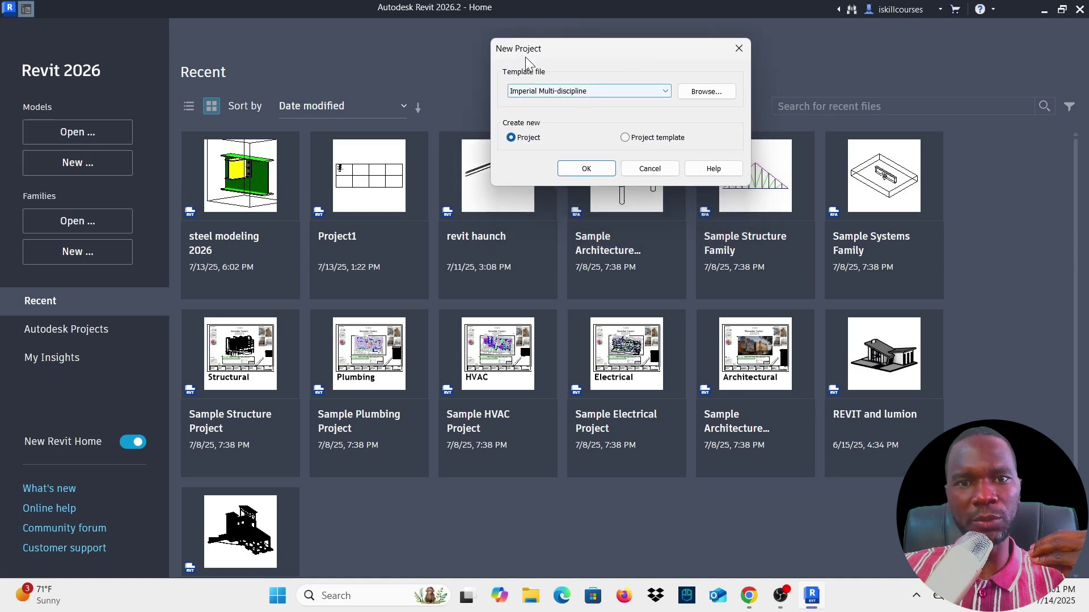
pyautogui.click(666, 95)
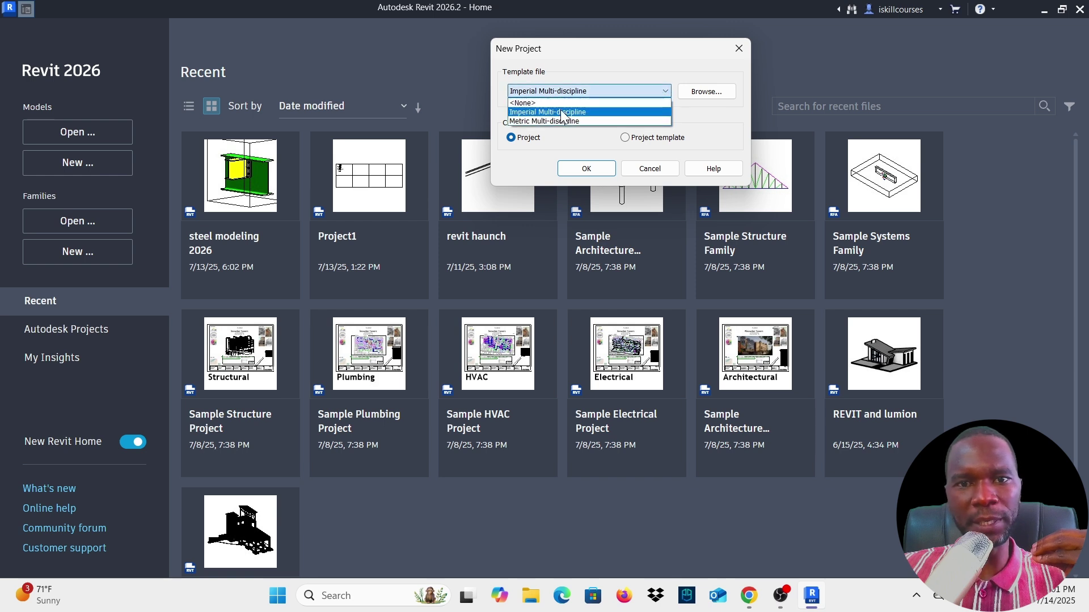
pyautogui.click(600, 44)
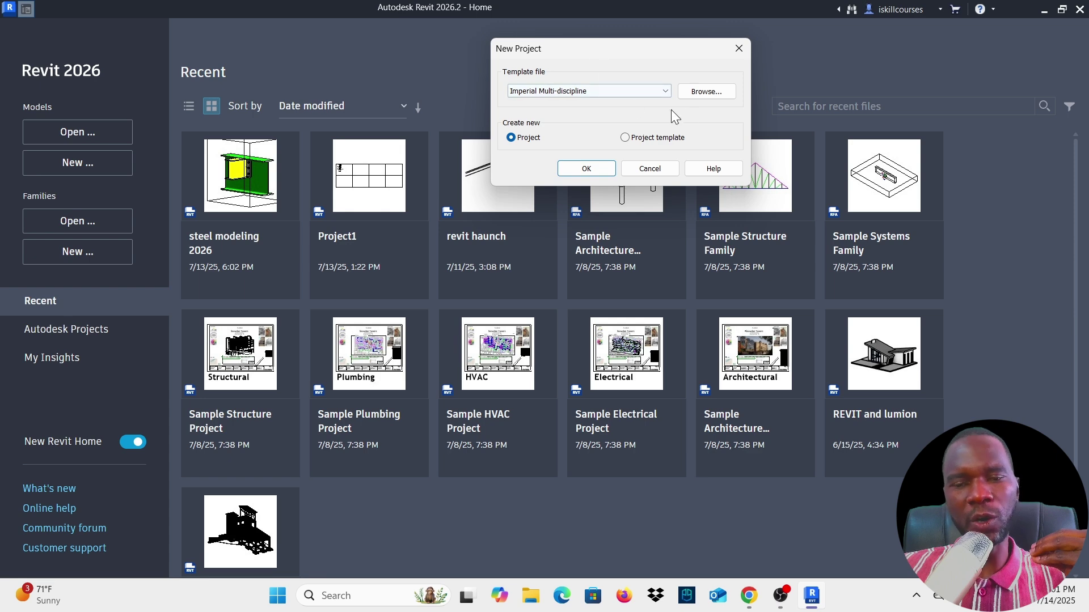
# Step: Create the project from the Structural Analysis-DefaultGBRENU.rte template in the English templates folder
pyautogui.click(706, 93)
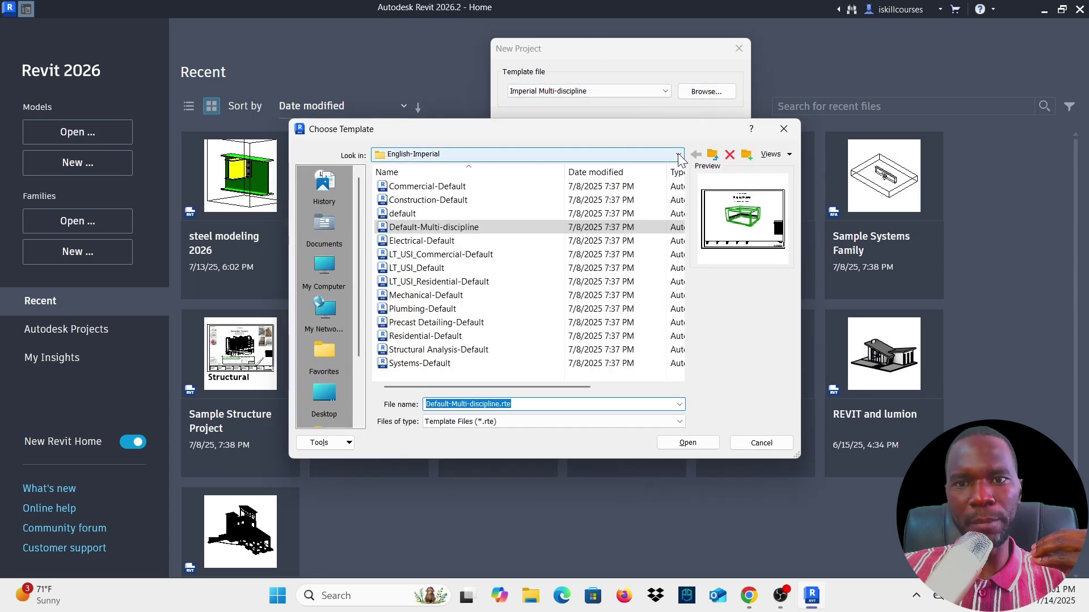
pyautogui.click(680, 155)
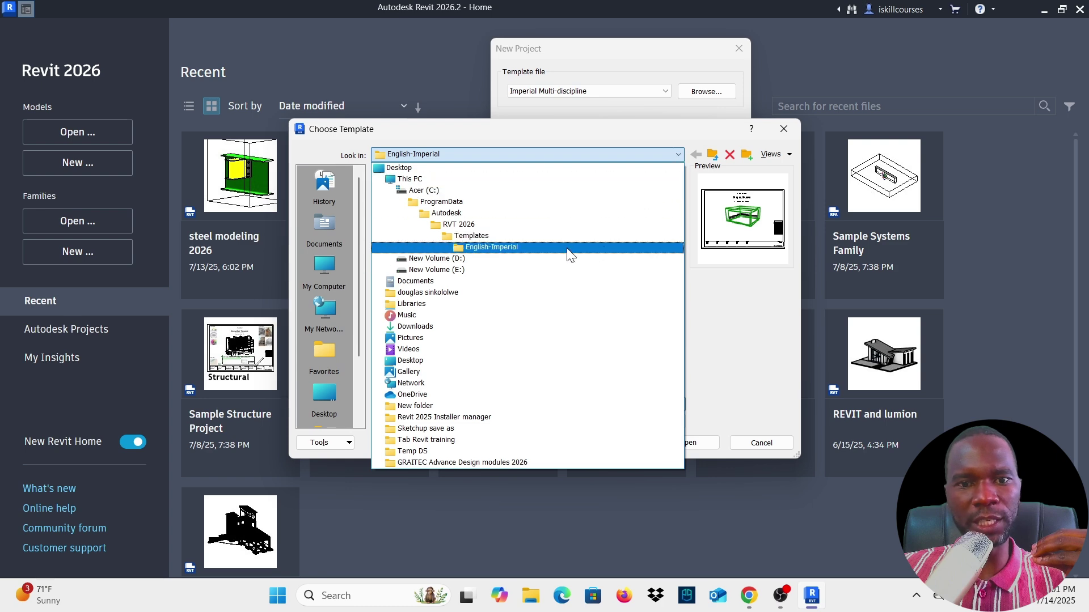
pyautogui.click(470, 237)
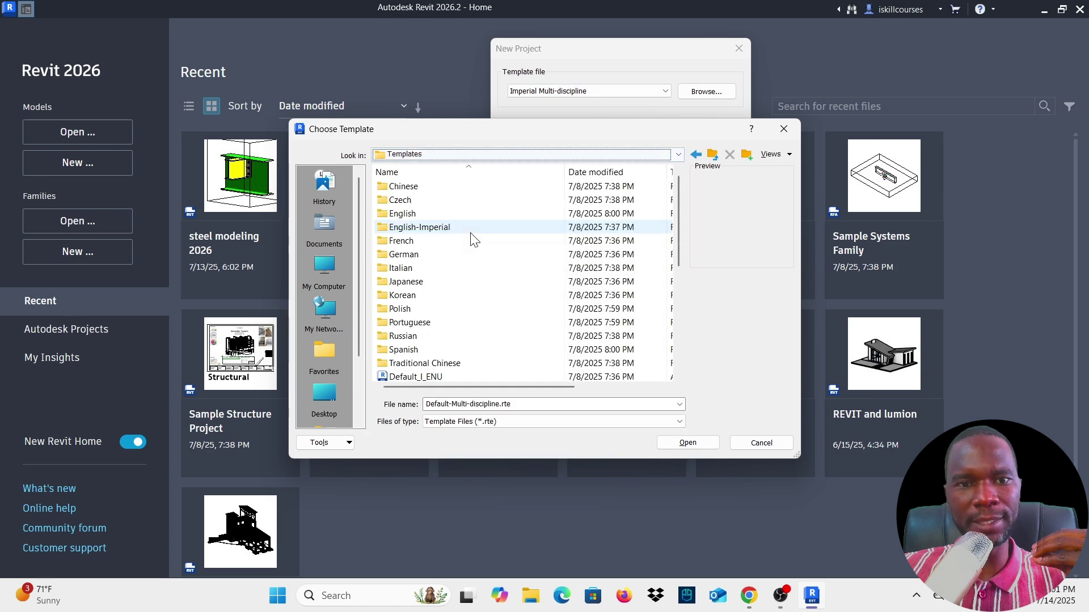
pyautogui.click(417, 213)
pyautogui.doubleClick(417, 213)
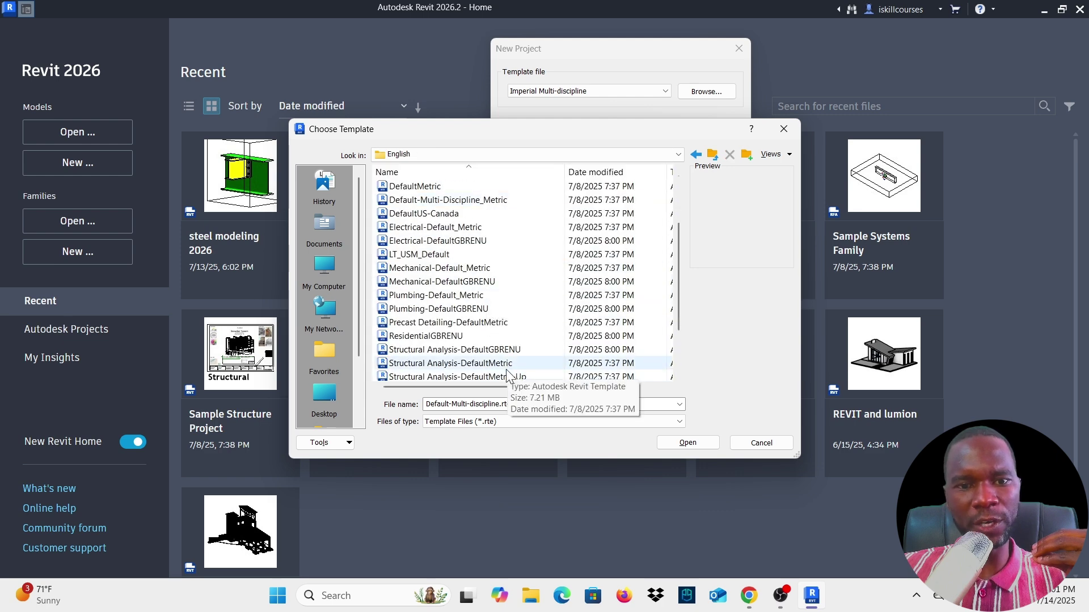
pyautogui.click(483, 350)
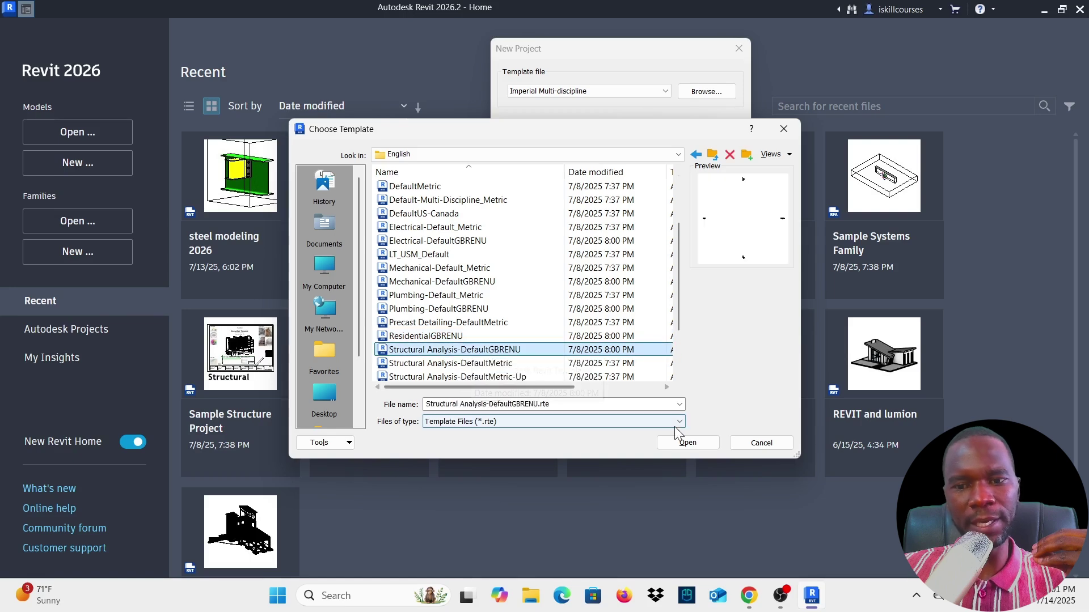
pyautogui.click(696, 444)
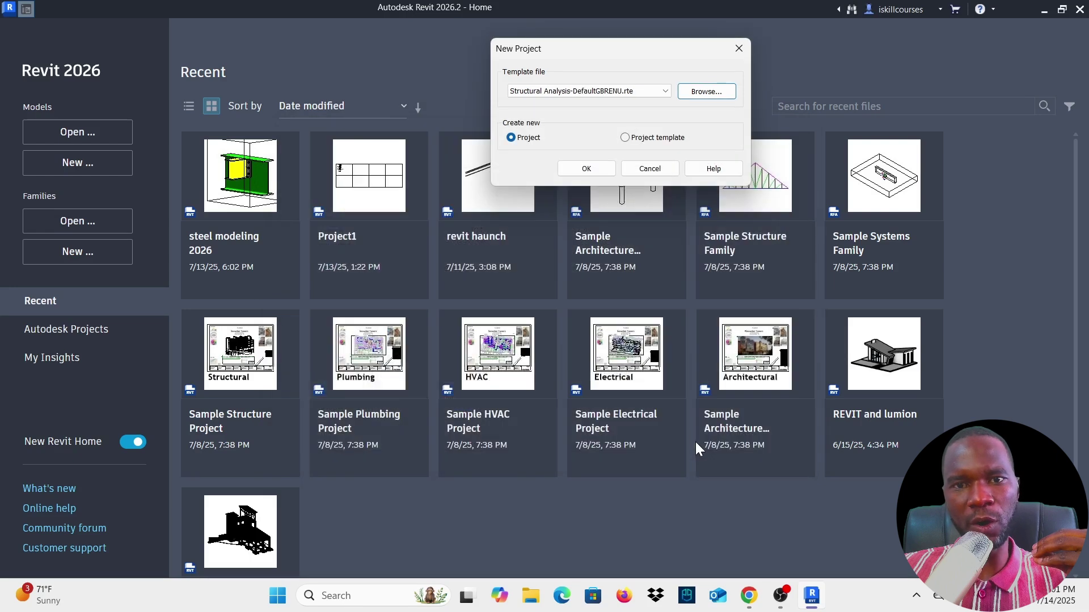
pyautogui.click(657, 94)
pyautogui.click(656, 94)
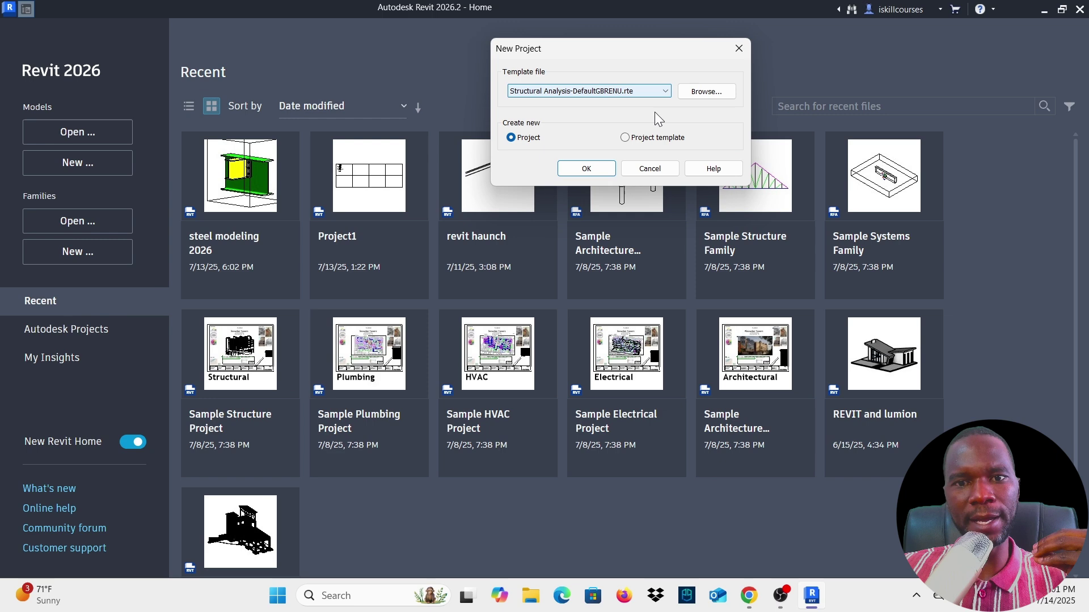
pyautogui.click(588, 168)
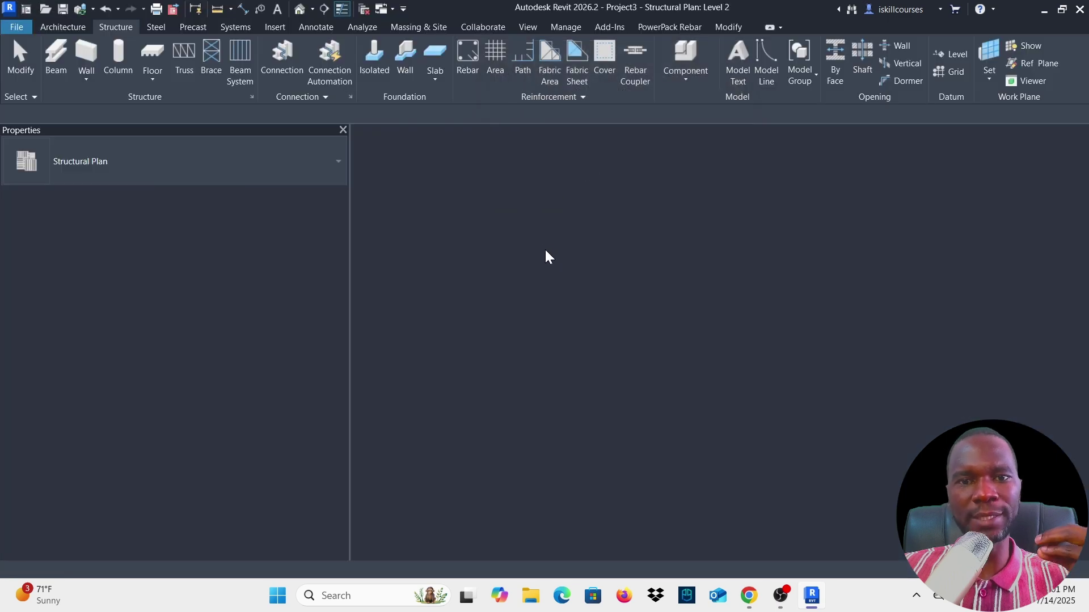
# Step: Look over the Steel, Modify and Structure tools available in the new project
pyautogui.scroll(-3, 552, 280)
pyautogui.scroll(2, 656, 289)
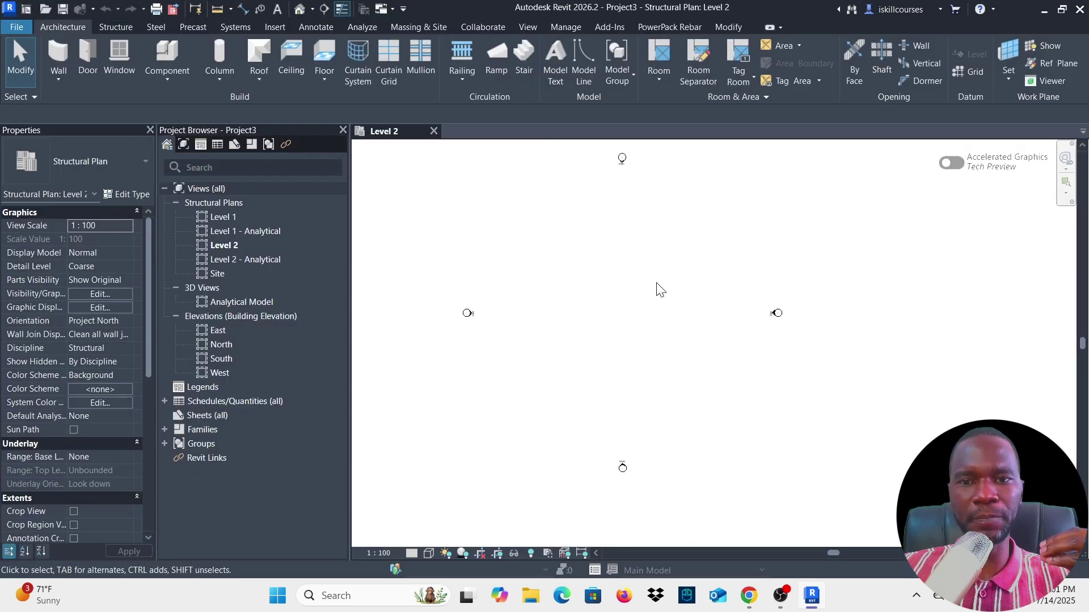
pyautogui.scroll(-1, 610, 291)
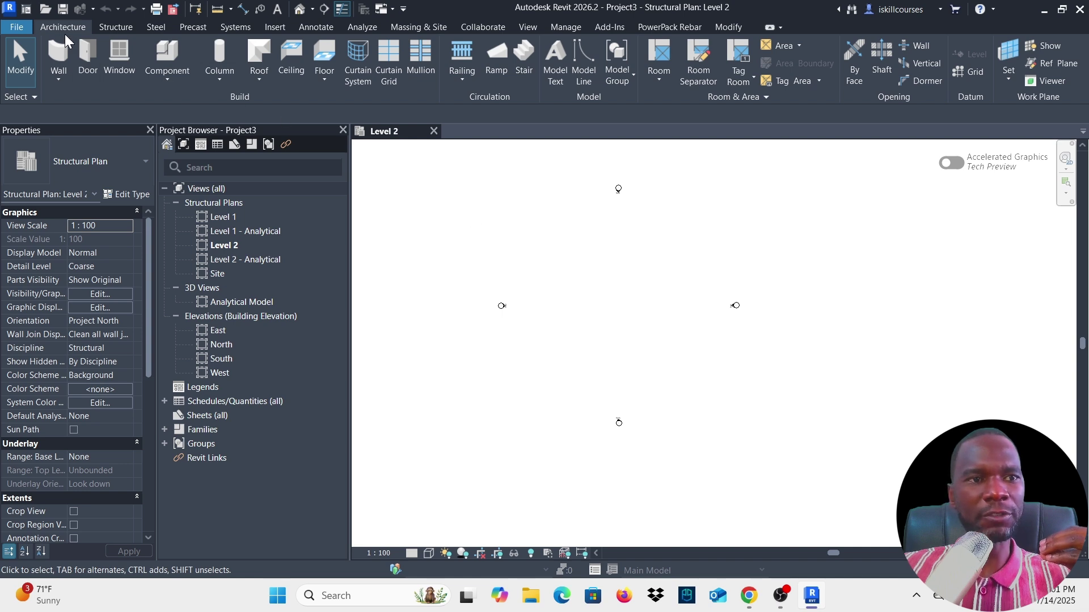
pyautogui.click(116, 29)
pyautogui.click(157, 28)
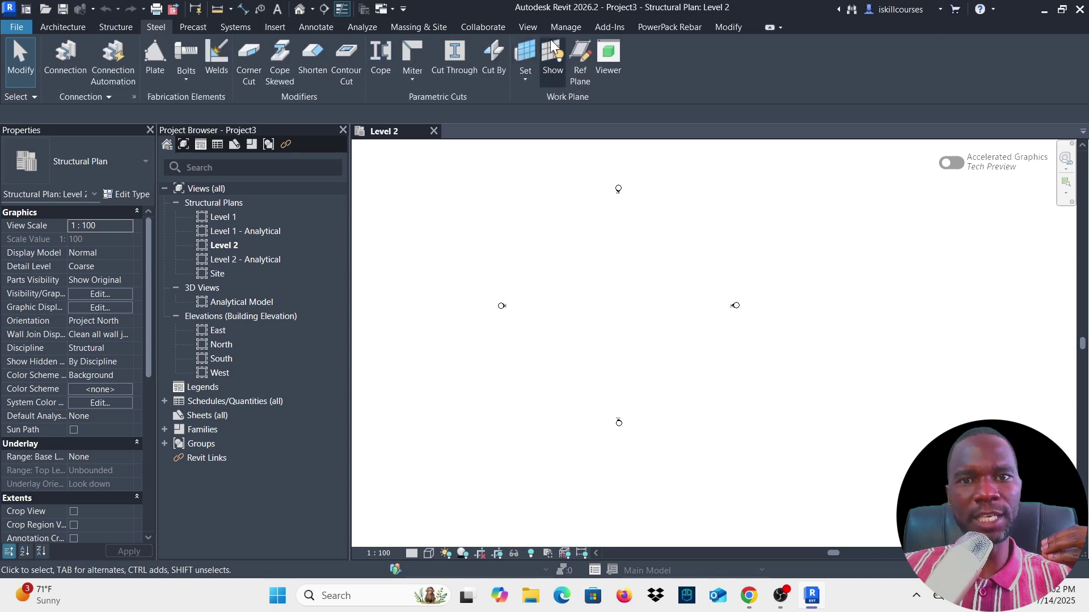
pyautogui.click(732, 30)
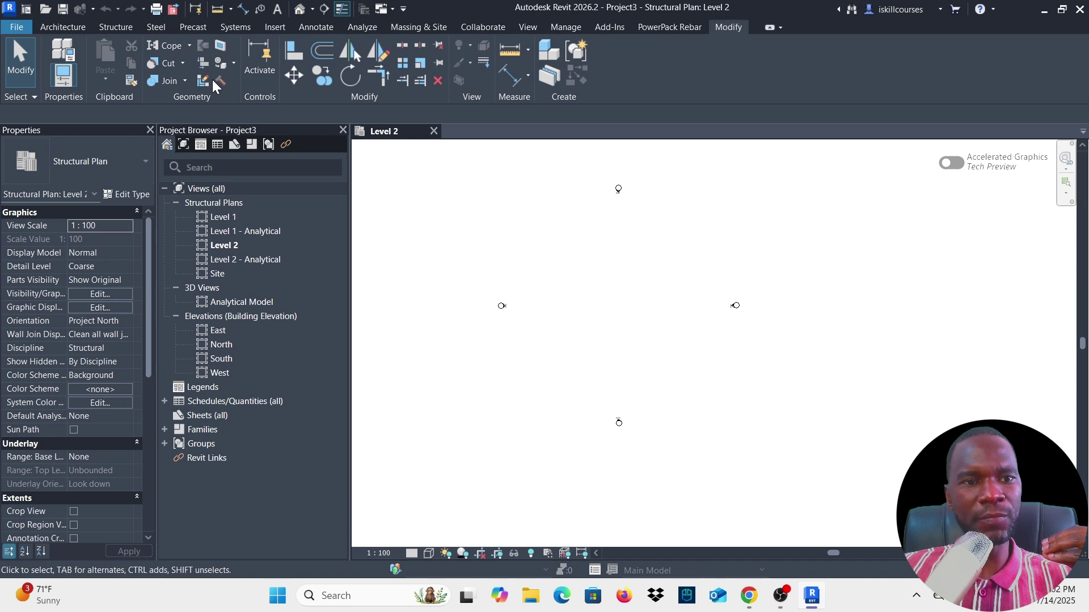
pyautogui.click(109, 28)
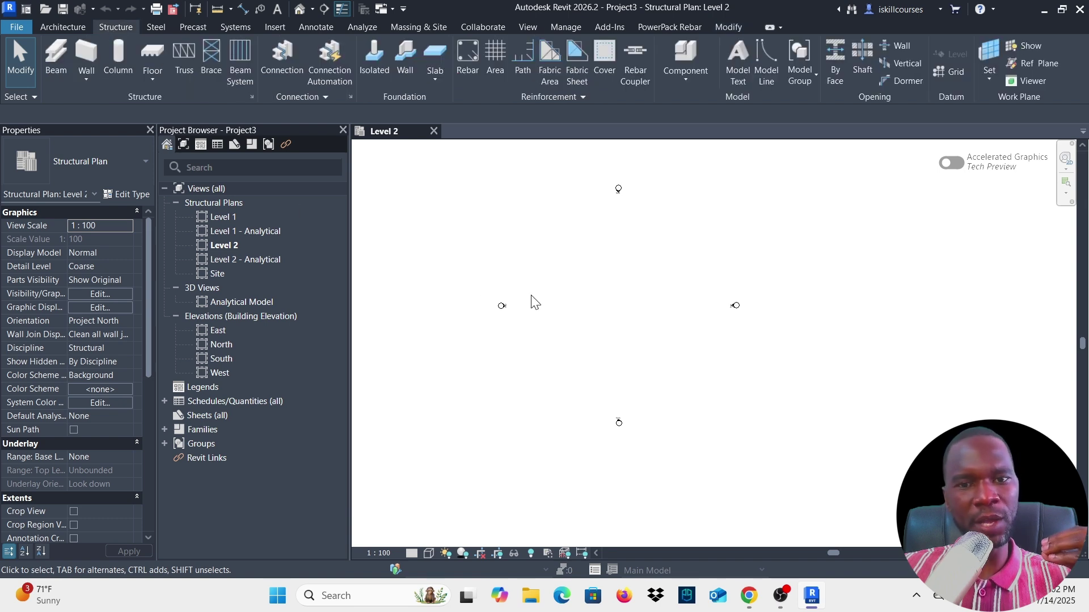
# Step: Examine the four elevation markers around the working area of the Level 2 structural plan
pyautogui.scroll(-2, 671, 306)
pyautogui.scroll(3, 652, 296)
pyautogui.scroll(-2, 713, 300)
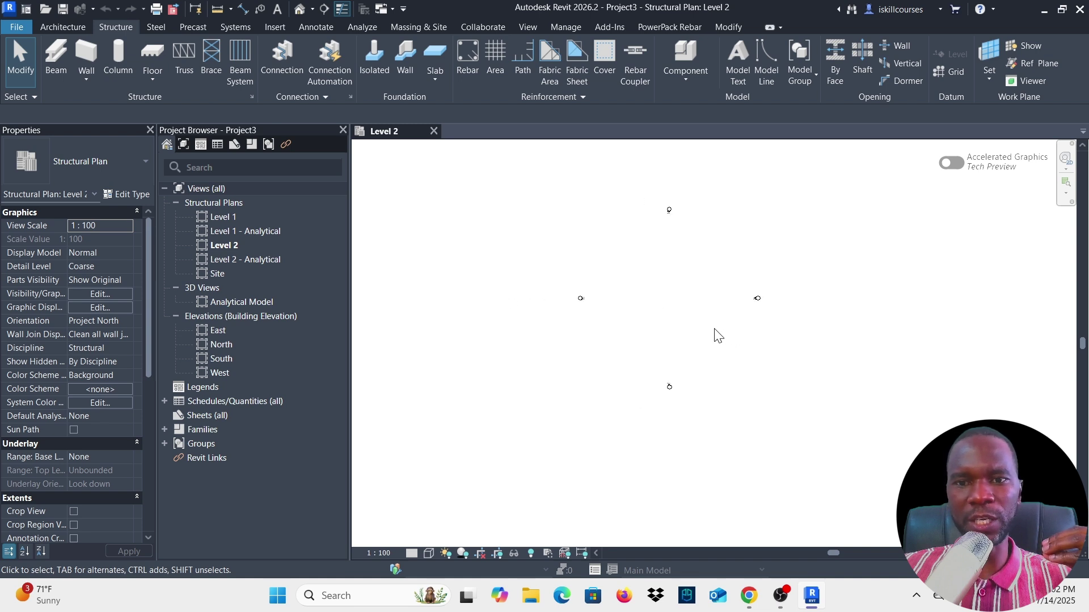
pyautogui.scroll(3, 680, 297)
pyautogui.scroll(-1, 610, 290)
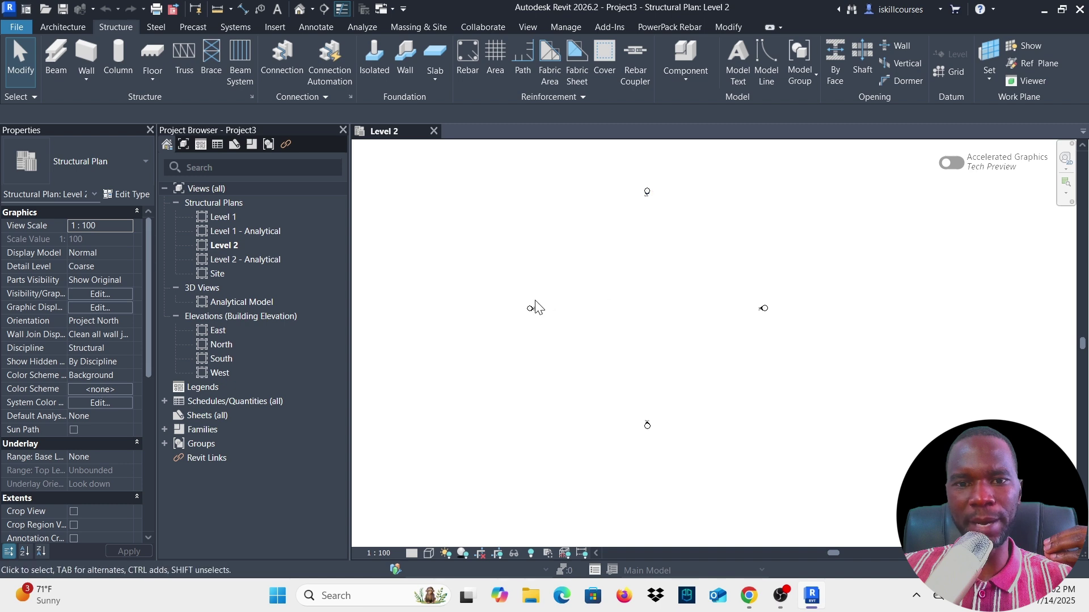
pyautogui.scroll(-1, 760, 315)
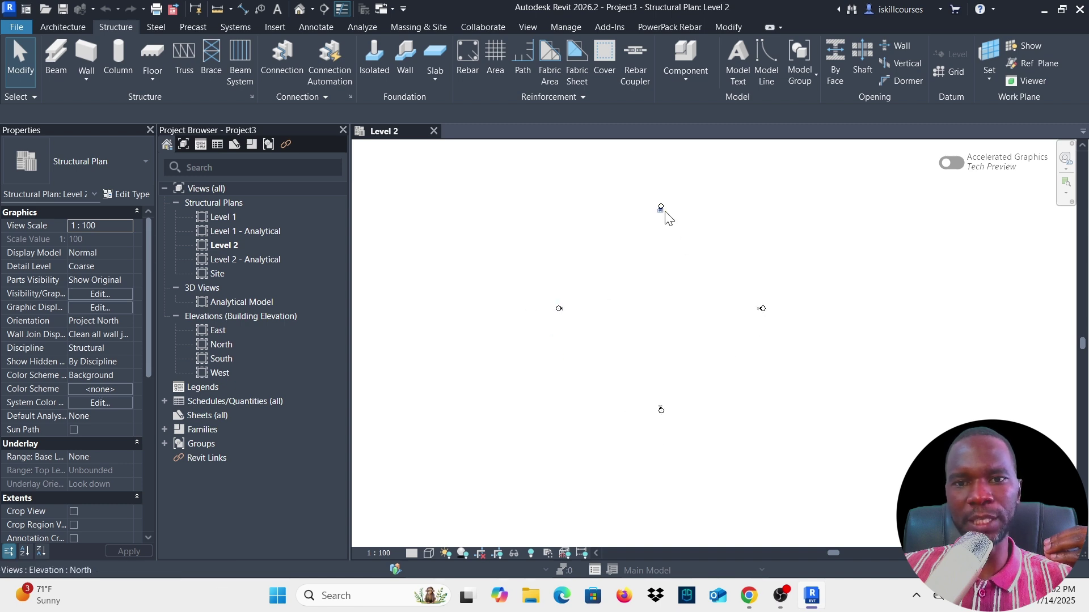
pyautogui.scroll(1, 646, 312)
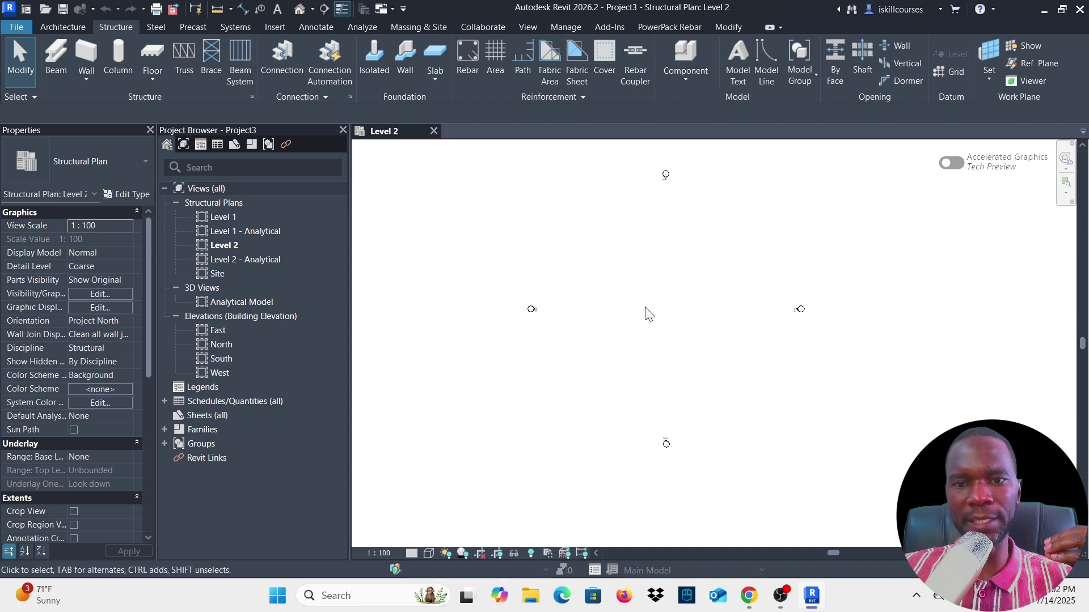
pyautogui.scroll(1, 667, 314)
pyautogui.scroll(-1, 568, 321)
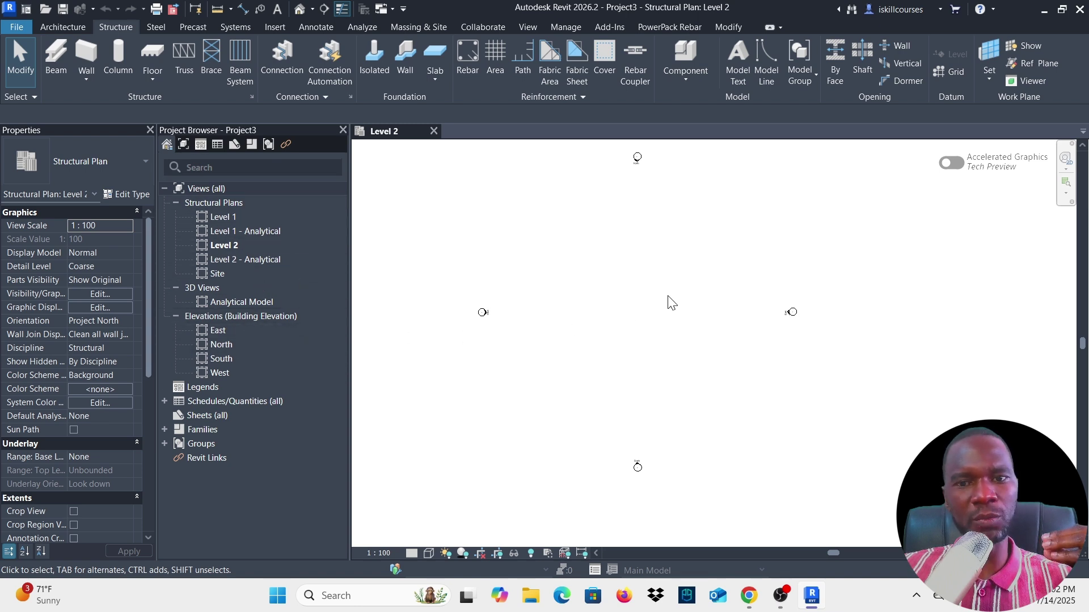
pyautogui.moveTo(663, 309); pyautogui.dragTo(689, 291, button='middle')
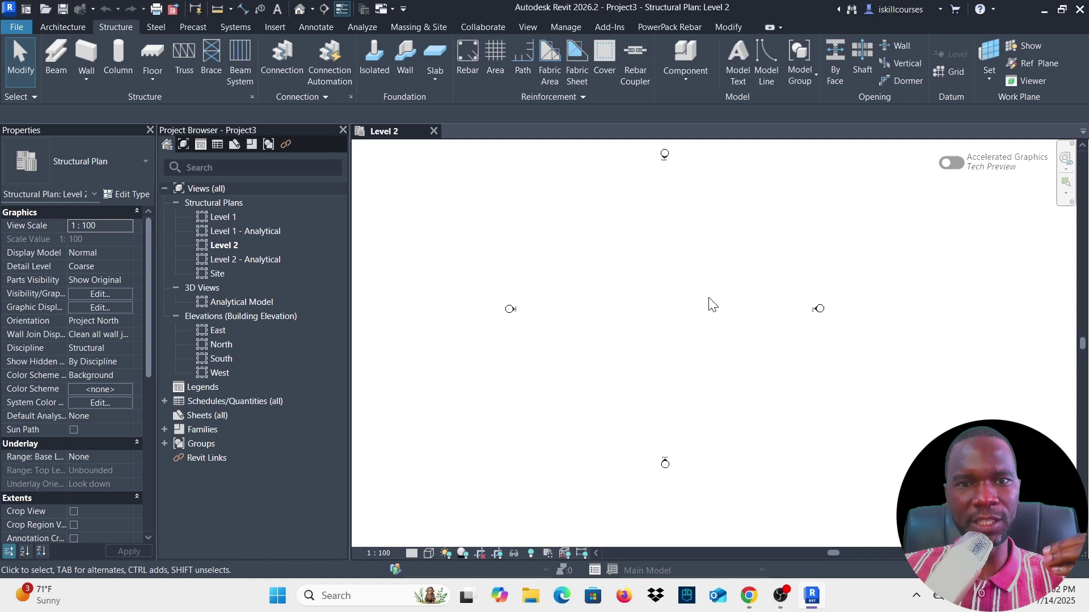
# Step: Open the South elevation and inspect the existing Level 1 and Level 2 lines with their elevation heads
pyautogui.doubleClick(221, 360)
pyautogui.scroll(-2, 513, 334)
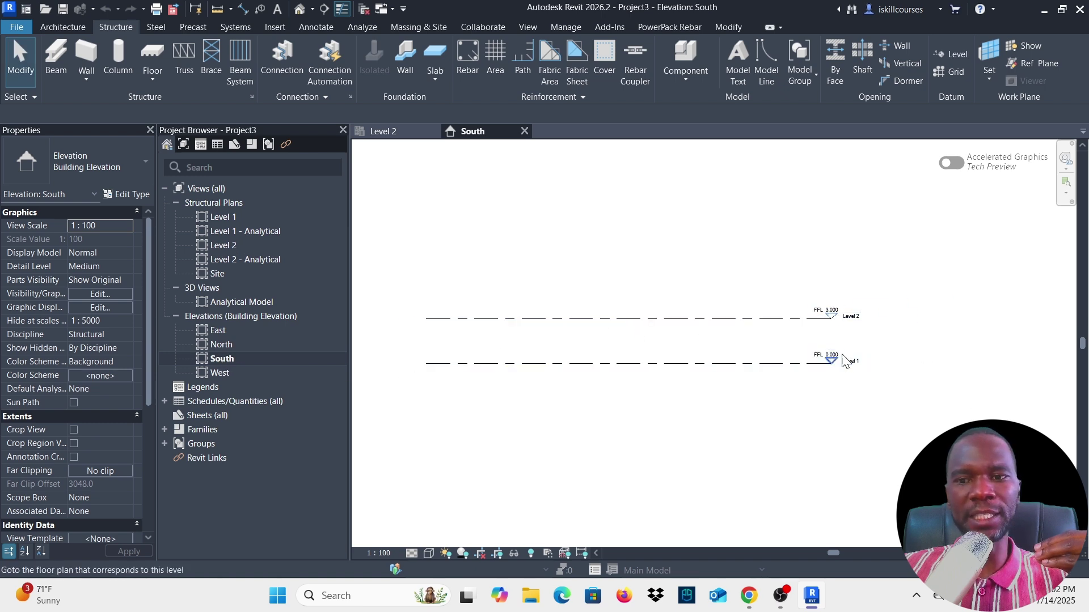
pyautogui.scroll(3, 777, 306)
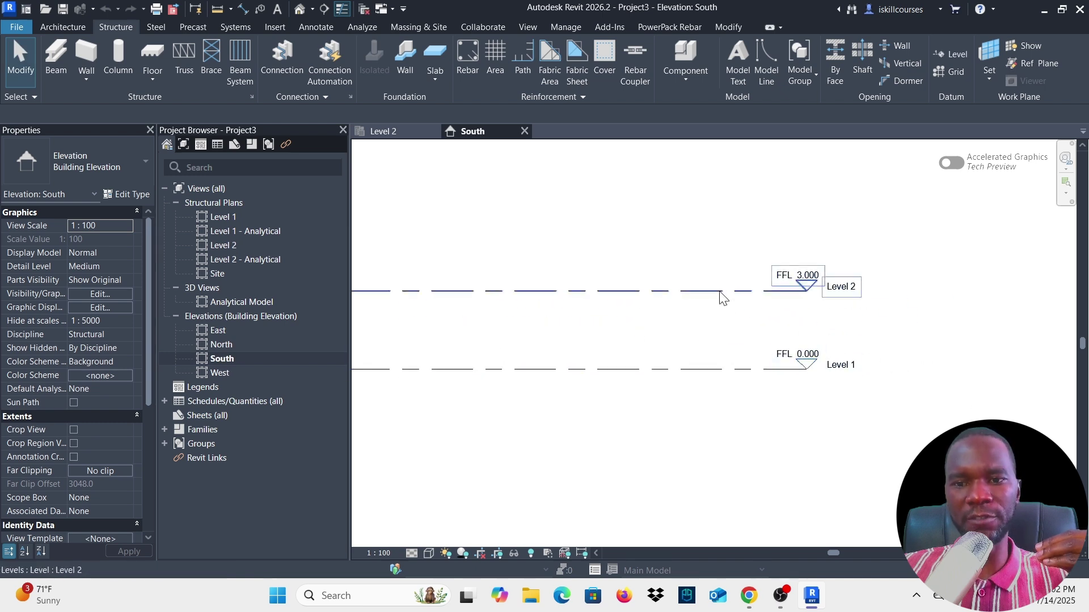
pyautogui.scroll(-2, 745, 317)
pyautogui.scroll(1, 715, 326)
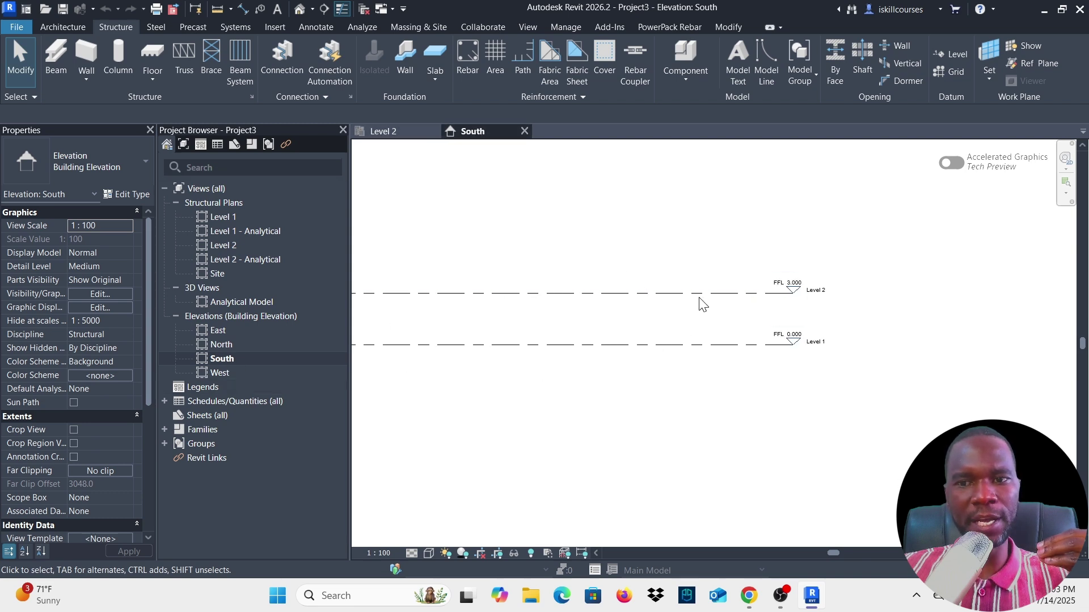
pyautogui.scroll(2, 768, 318)
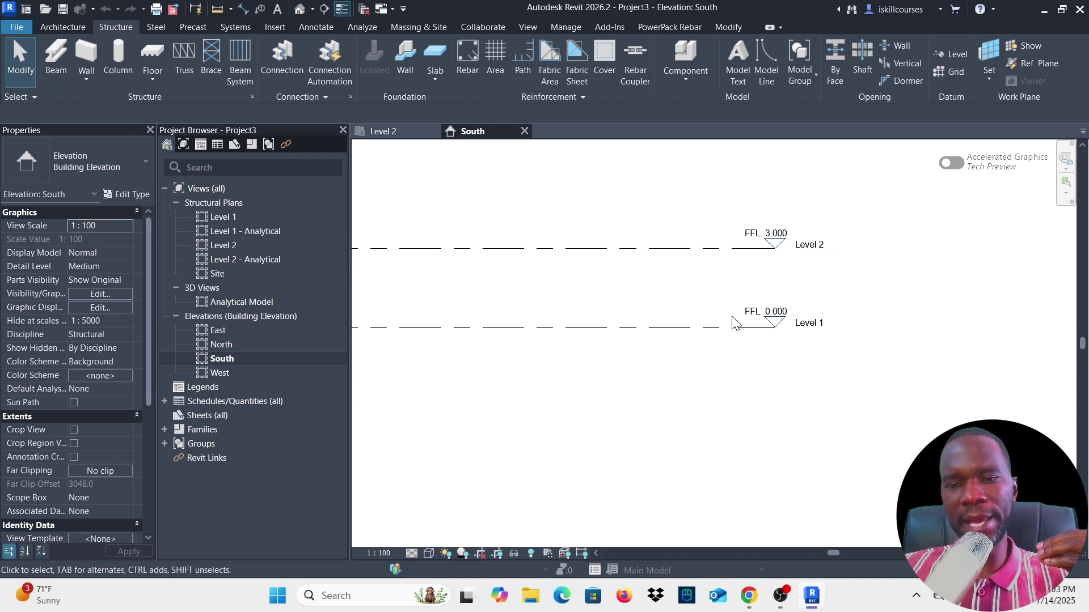
pyautogui.scroll(-3, 740, 322)
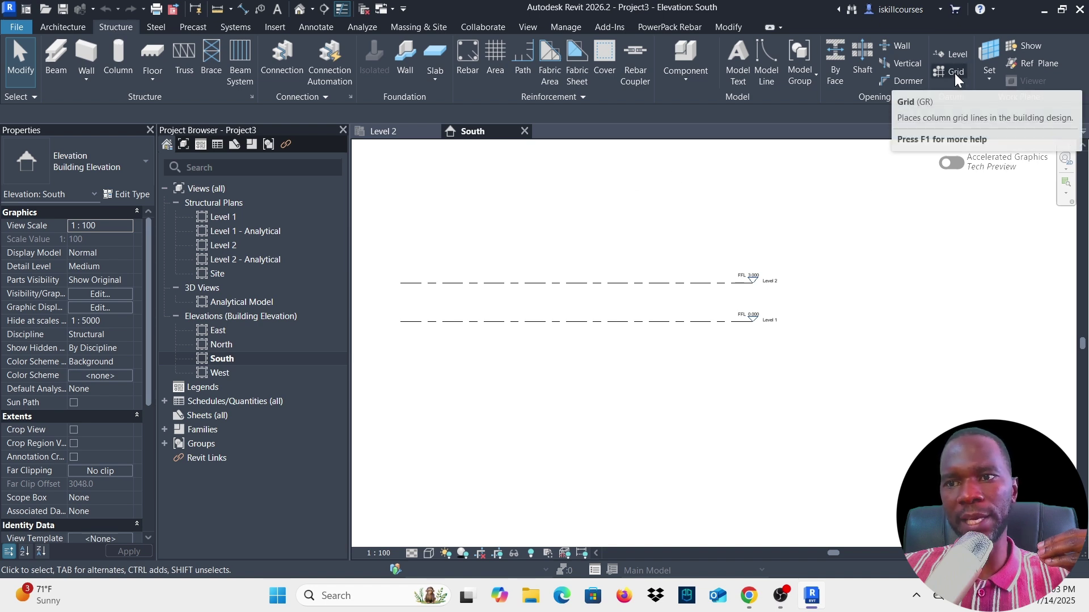
# Step: Draw a new level about 3700 mm above Level 2, aligned with both ends of the existing levels
pyautogui.click(950, 54)
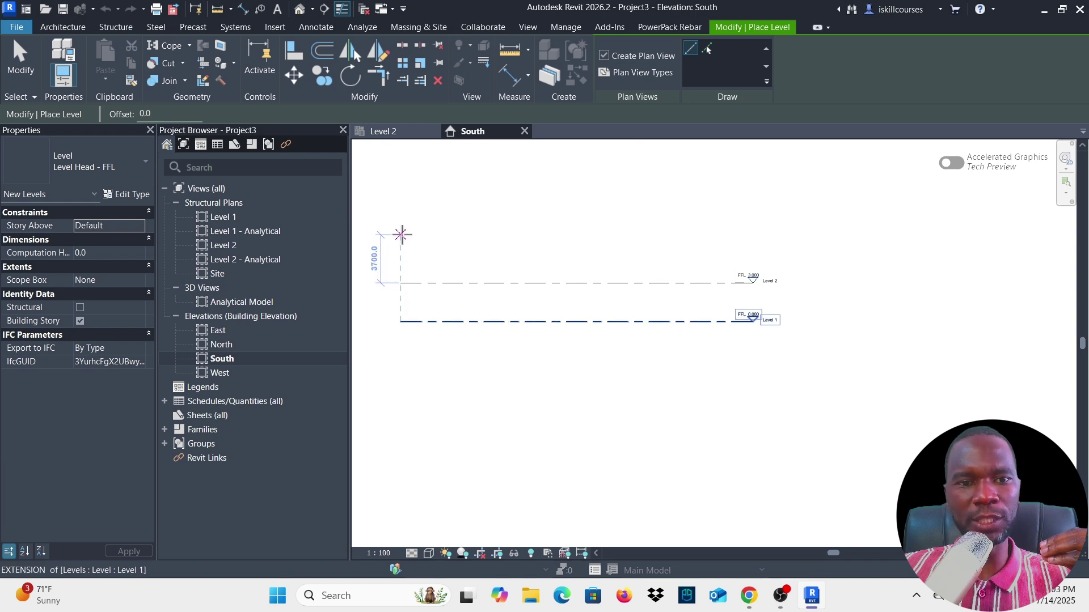
pyautogui.click(402, 235)
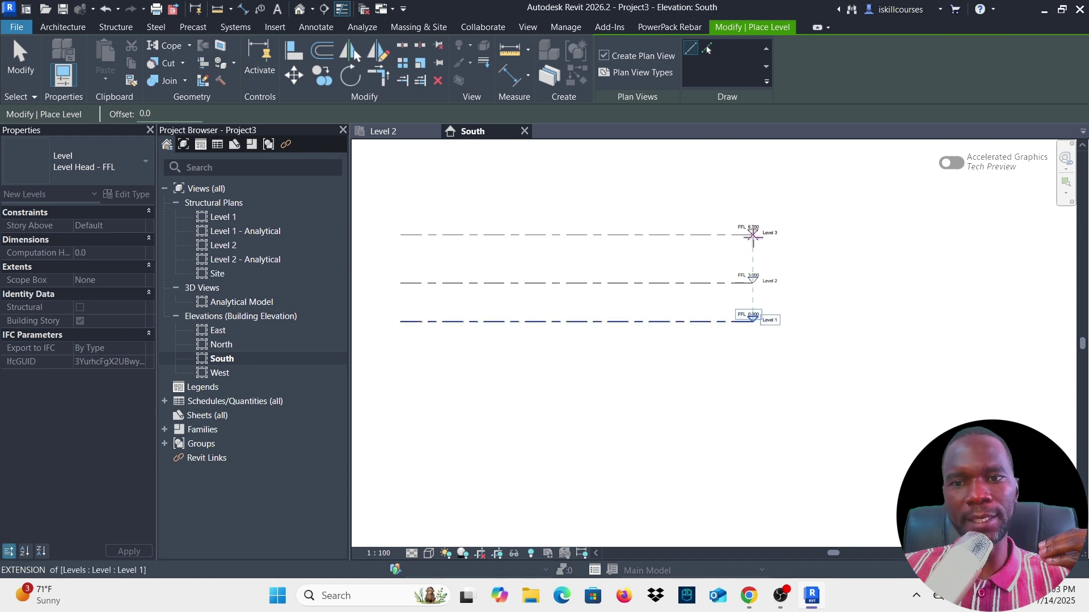
pyautogui.click(753, 235)
pyautogui.press('Escape')
pyautogui.press('Escape')
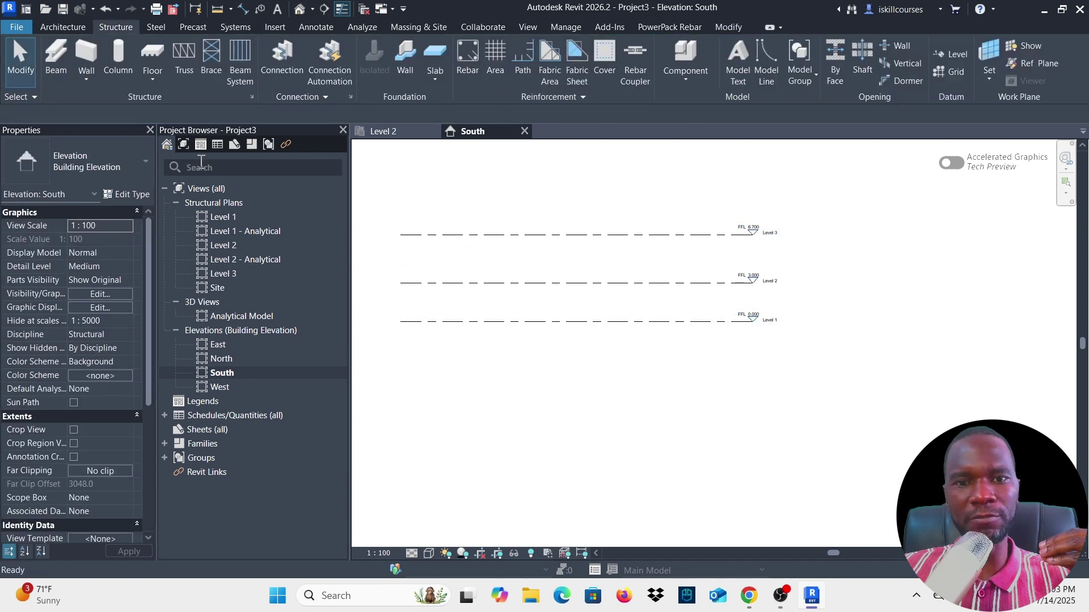
pyautogui.scroll(-2, 673, 276)
pyautogui.scroll(3, 672, 273)
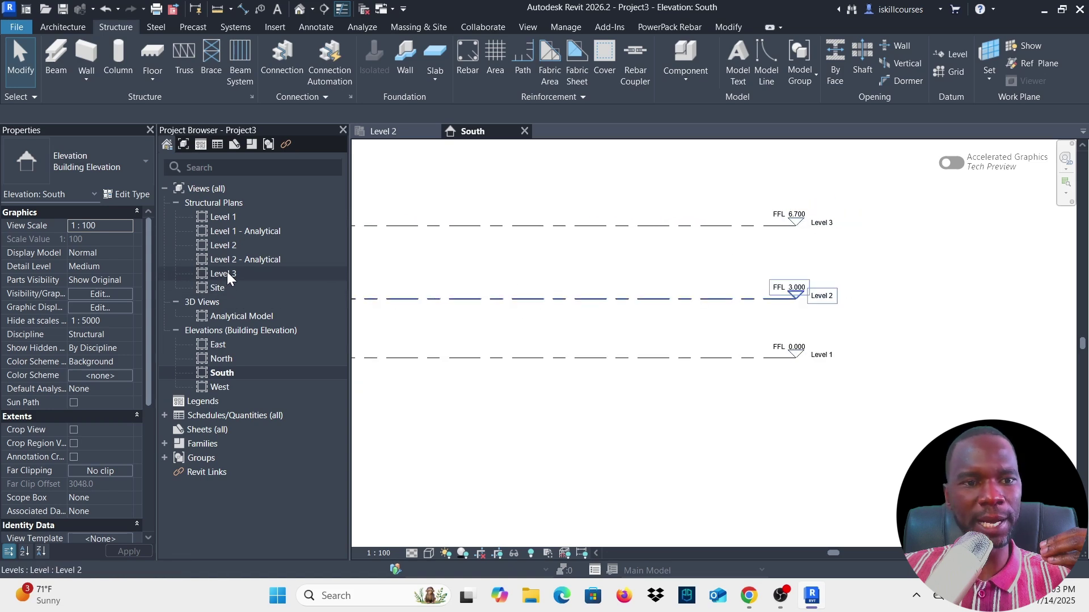
pyautogui.scroll(-2, 808, 281)
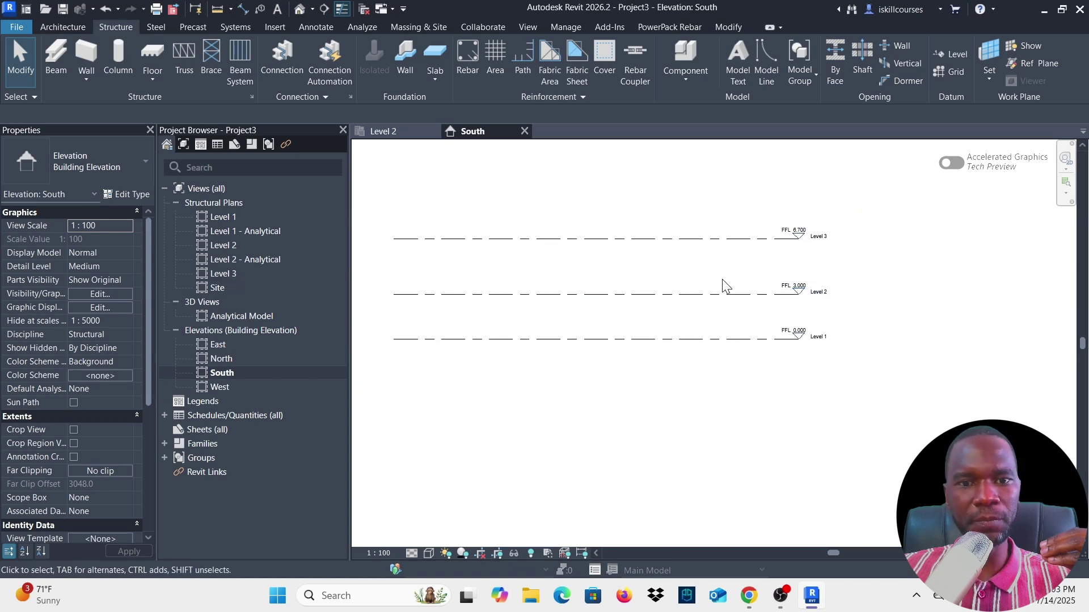
pyautogui.moveTo(565, 278); pyautogui.dragTo(593, 288, button='middle')
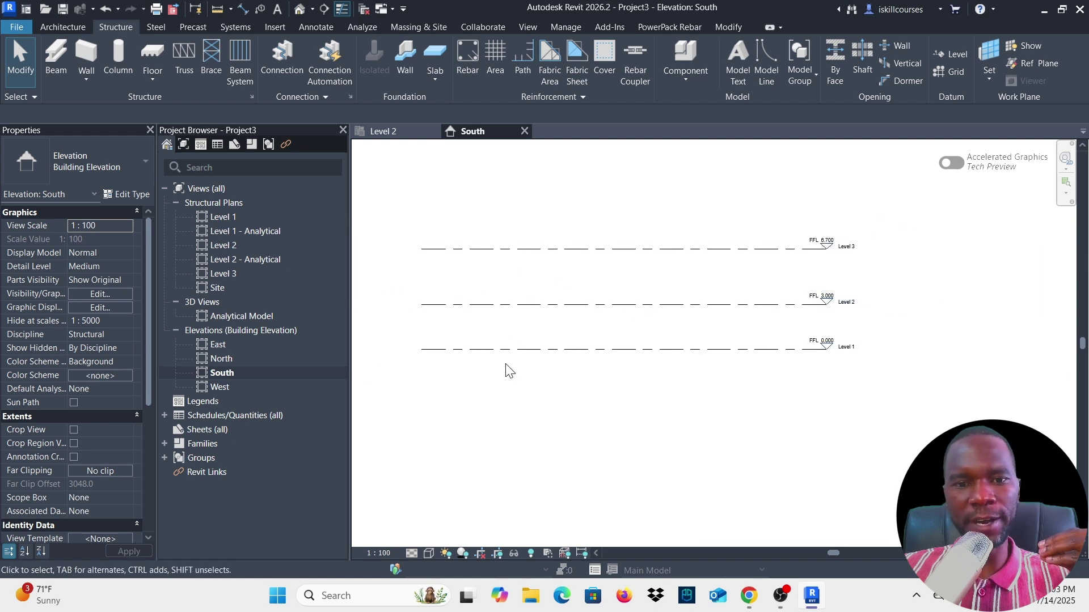
# Step: Set the distance between Level 2 and Level 3 to 3000 mm in the South elevation
pyautogui.click(517, 256)
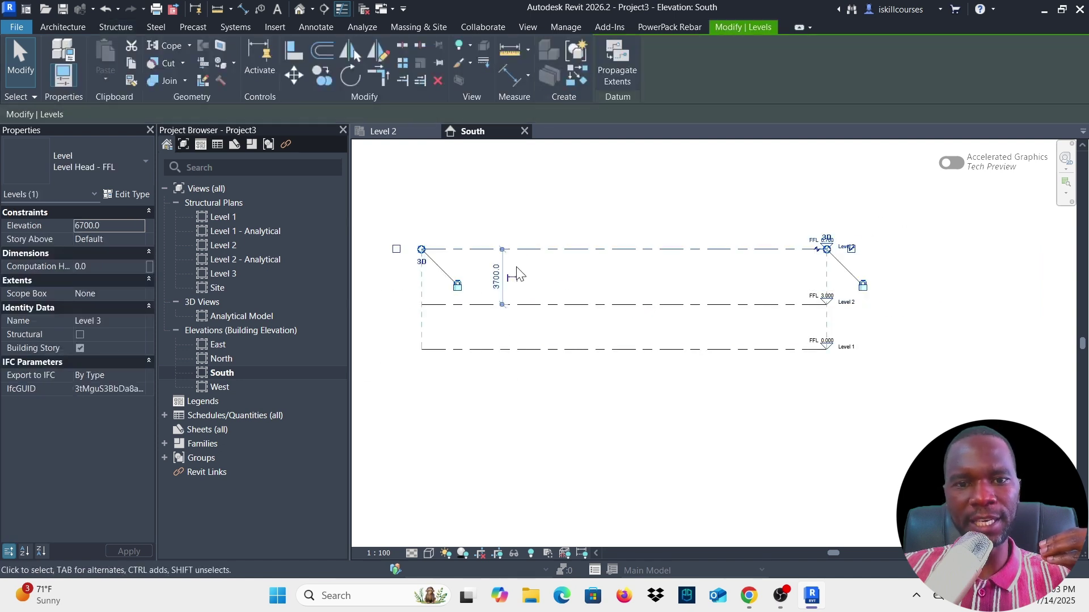
pyautogui.scroll(2, 495, 287)
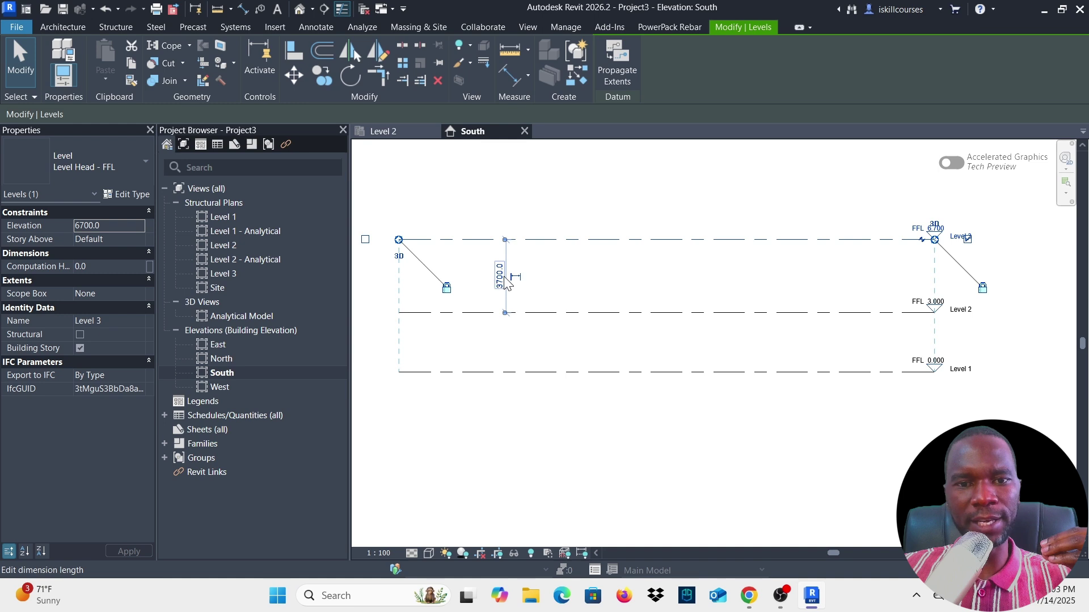
pyautogui.click(506, 281)
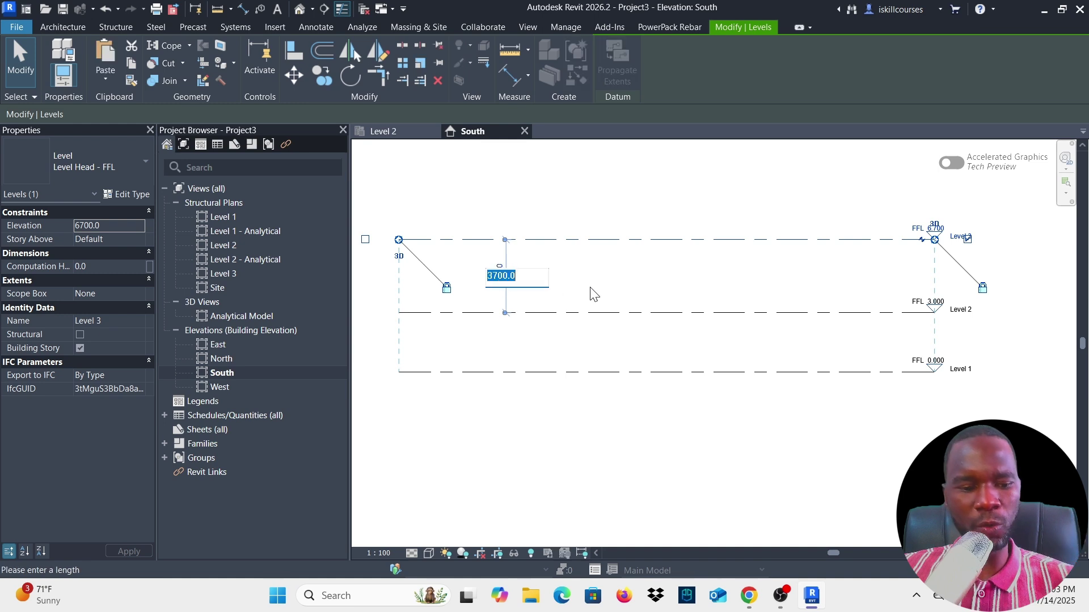
pyautogui.write('3')
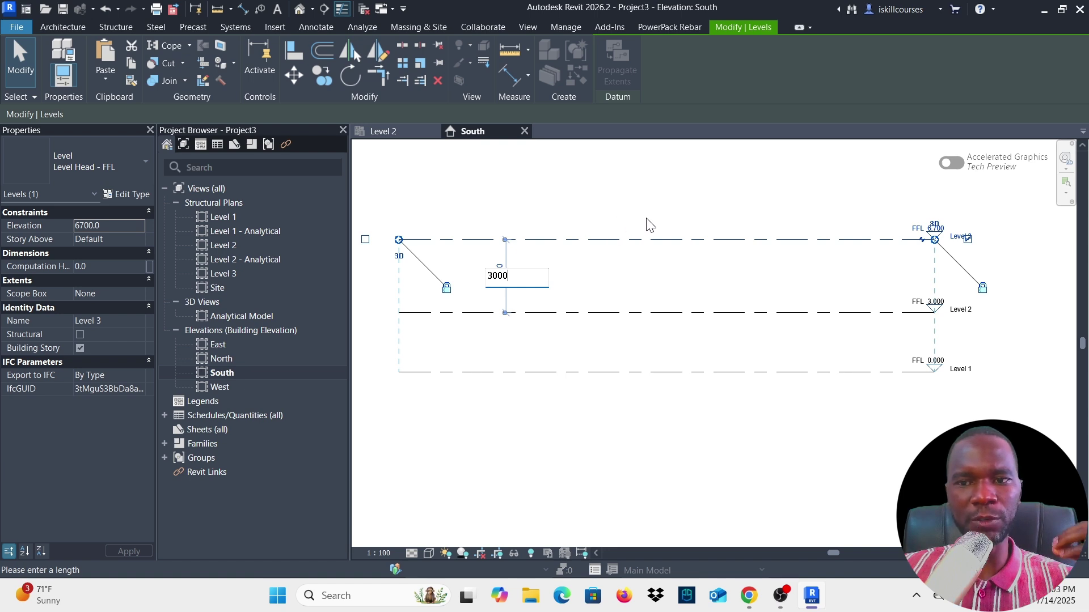
pyautogui.press('Return')
pyautogui.click(620, 231)
pyautogui.scroll(-3, 624, 332)
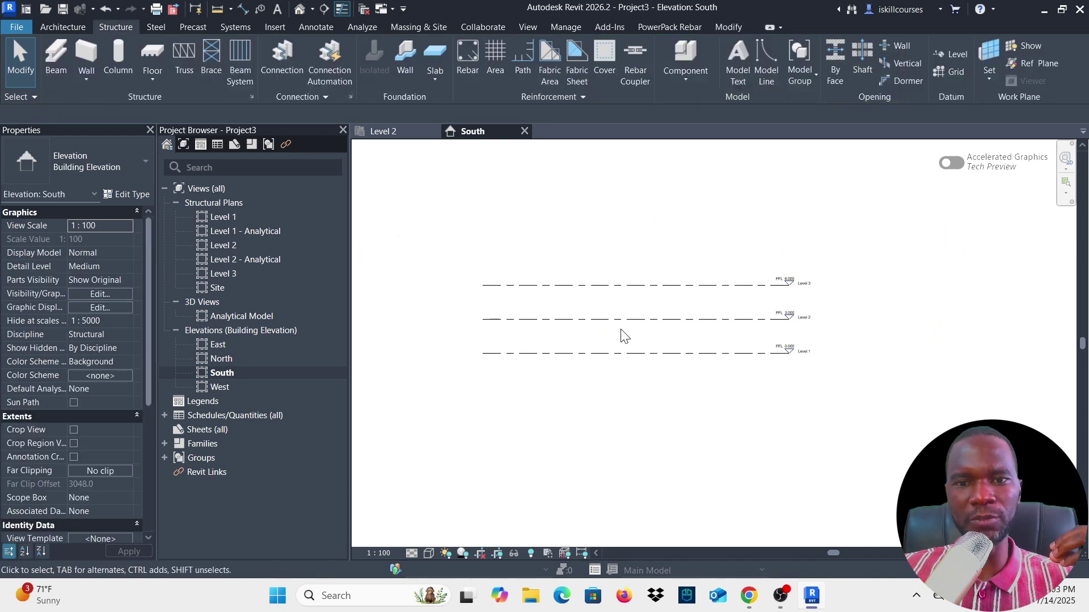
pyautogui.scroll(3, 608, 306)
pyautogui.scroll(-1, 530, 297)
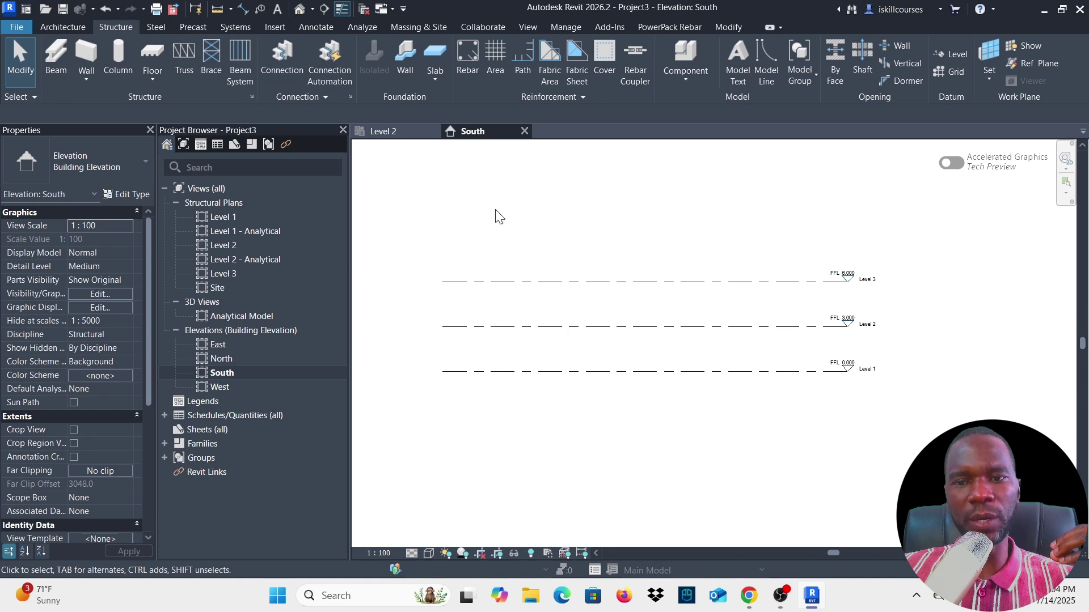
pyautogui.scroll(2, 820, 349)
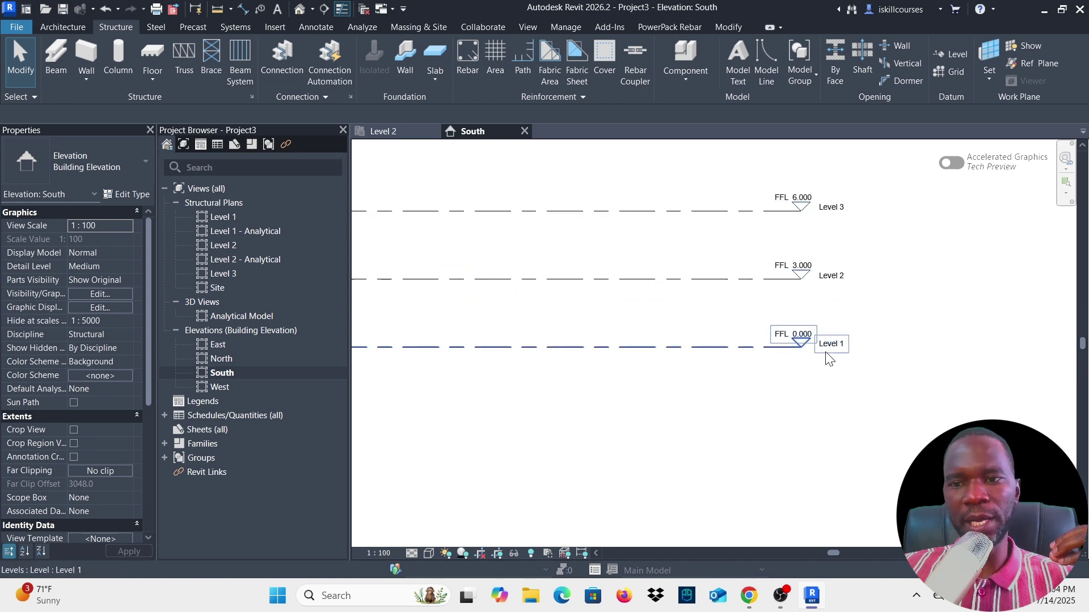
pyautogui.scroll(1, 829, 359)
pyautogui.scroll(-1, 826, 361)
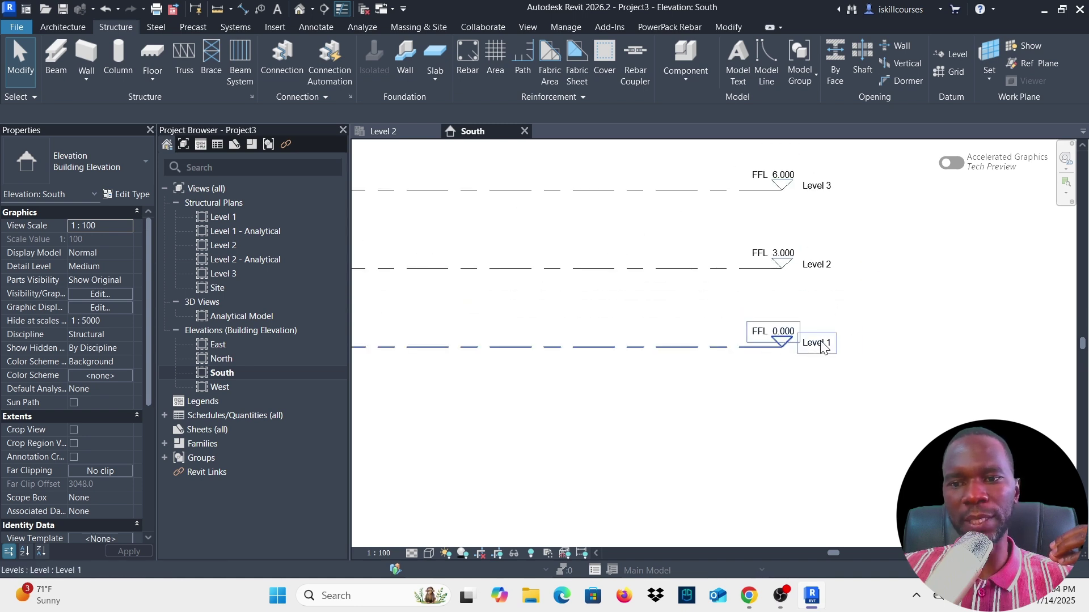
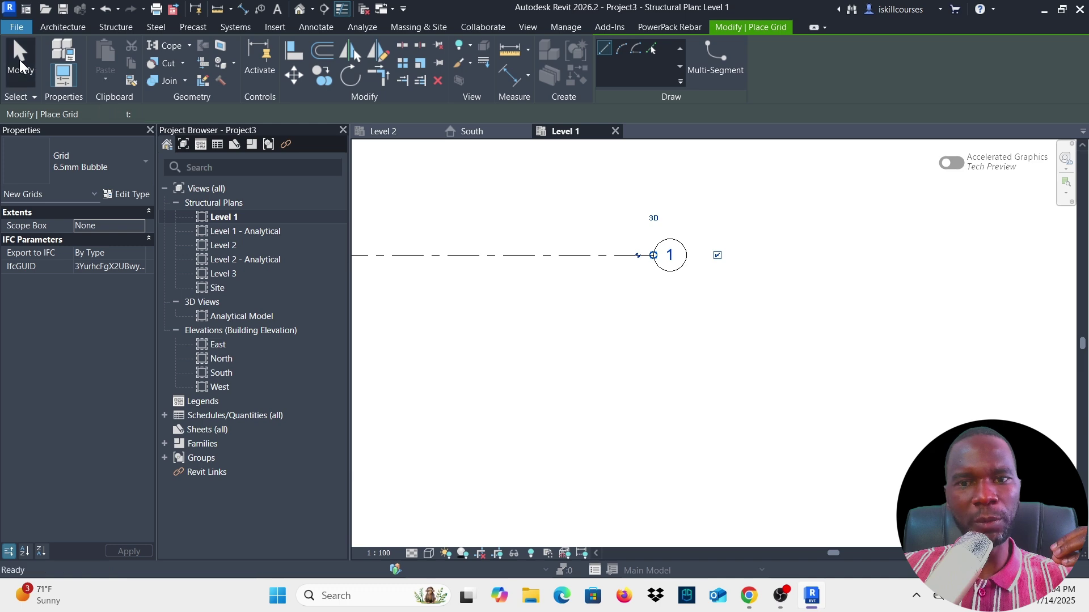
# Step: Draw a second horizontal grid line about 4000 mm below grid 1, aligned with both of its ends
pyautogui.scroll(-3, 766, 268)
pyautogui.scroll(2, 739, 272)
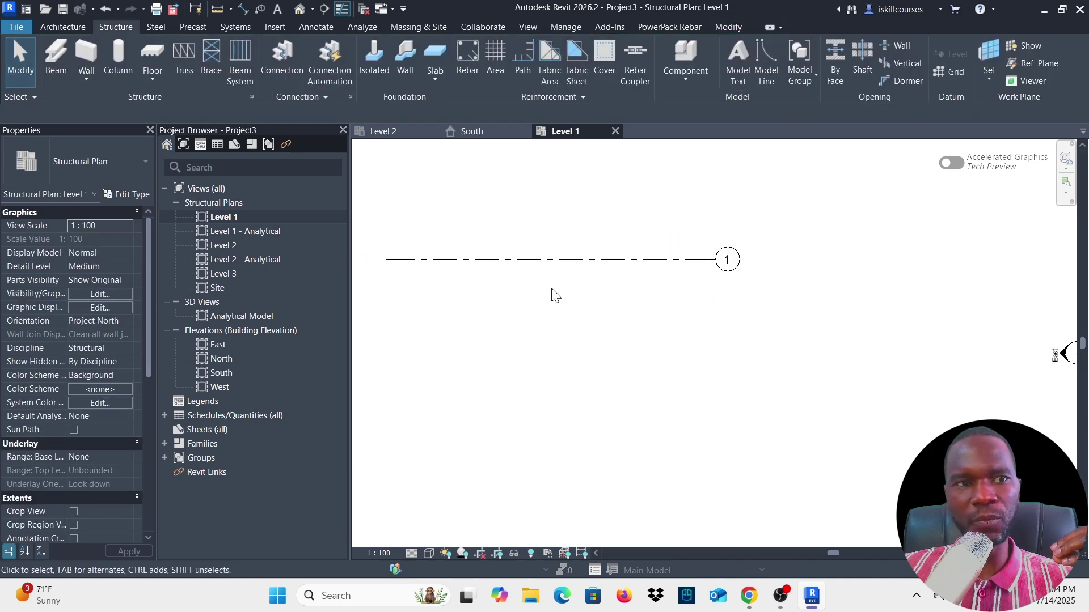
pyautogui.click(955, 72)
pyautogui.scroll(-2, 675, 245)
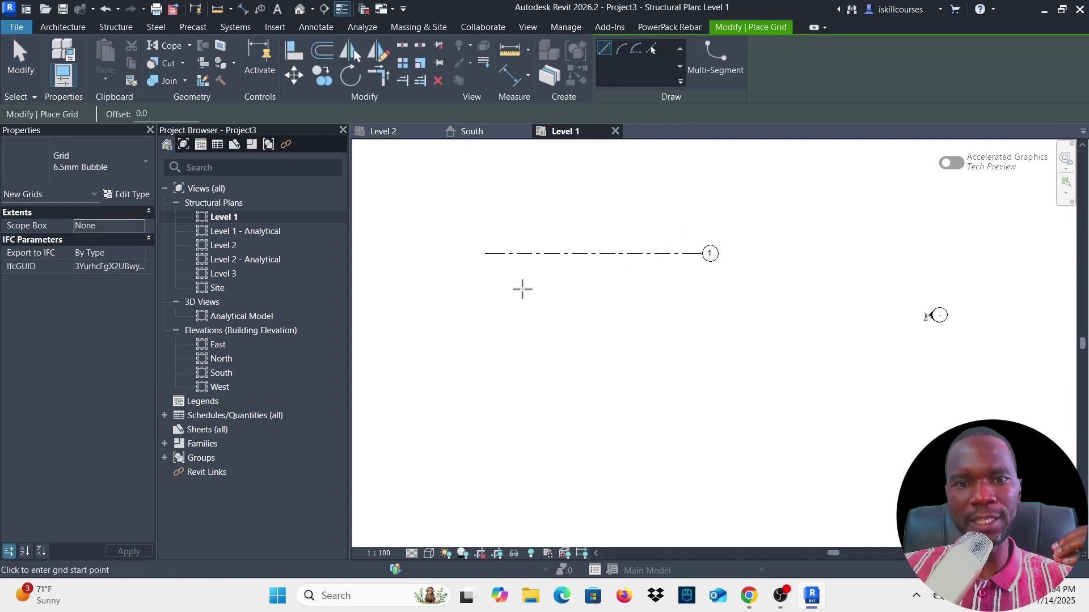
pyautogui.click(483, 302)
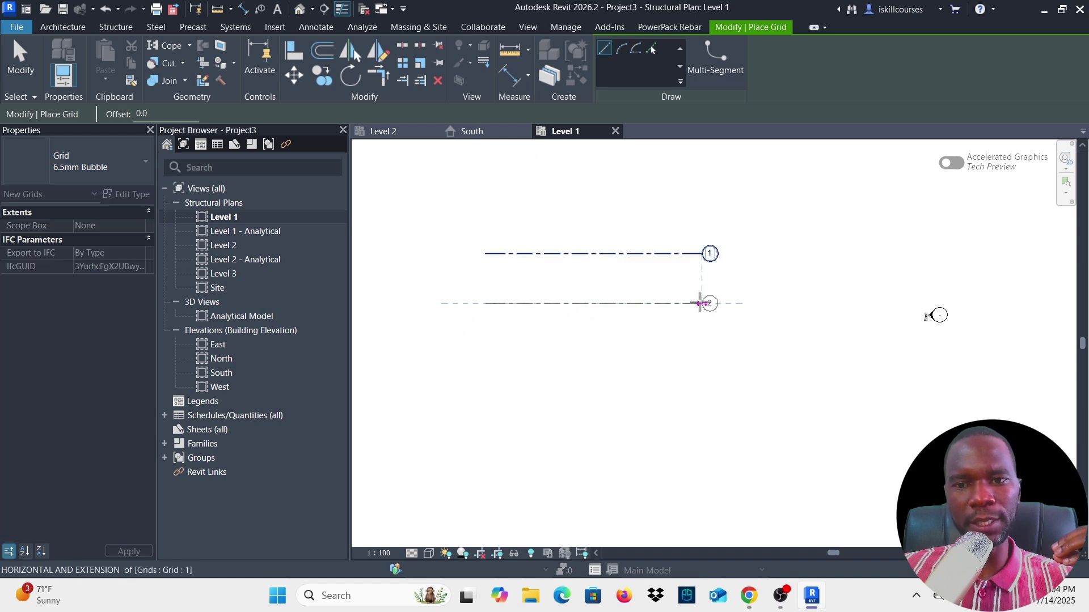
pyautogui.click(702, 303)
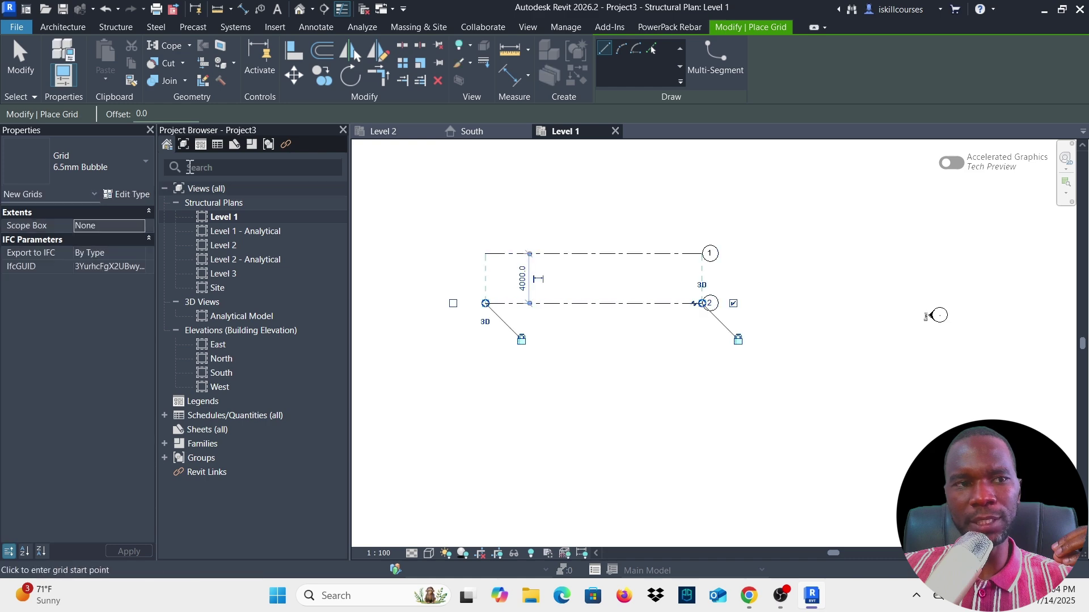
pyautogui.click(21, 70)
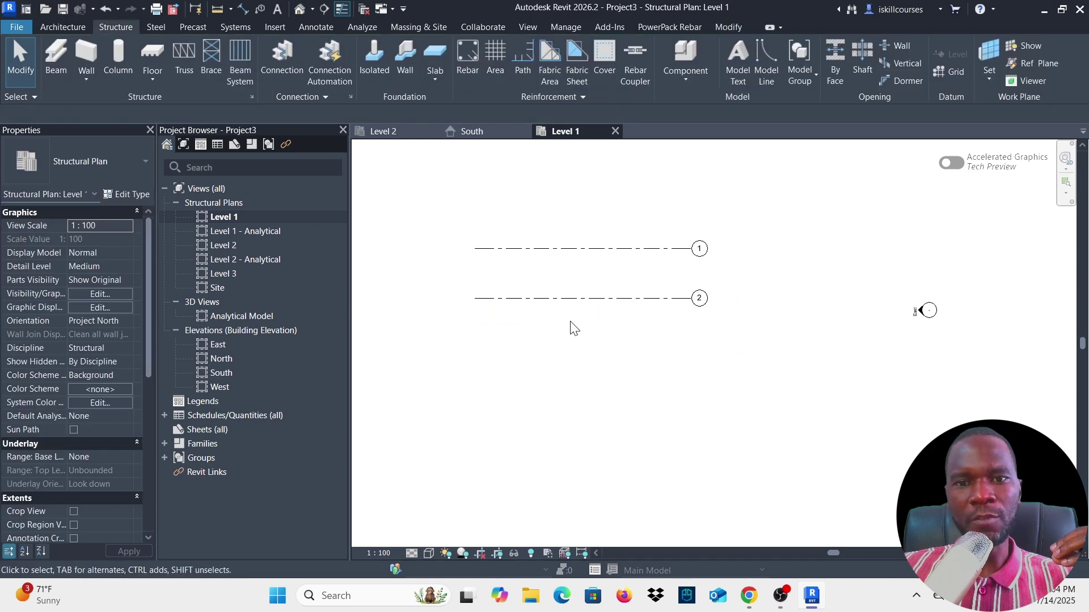
# Step: Draw a vertical grid line downward across grids 1 and 2, near the ends without bubbles
pyautogui.click(538, 253)
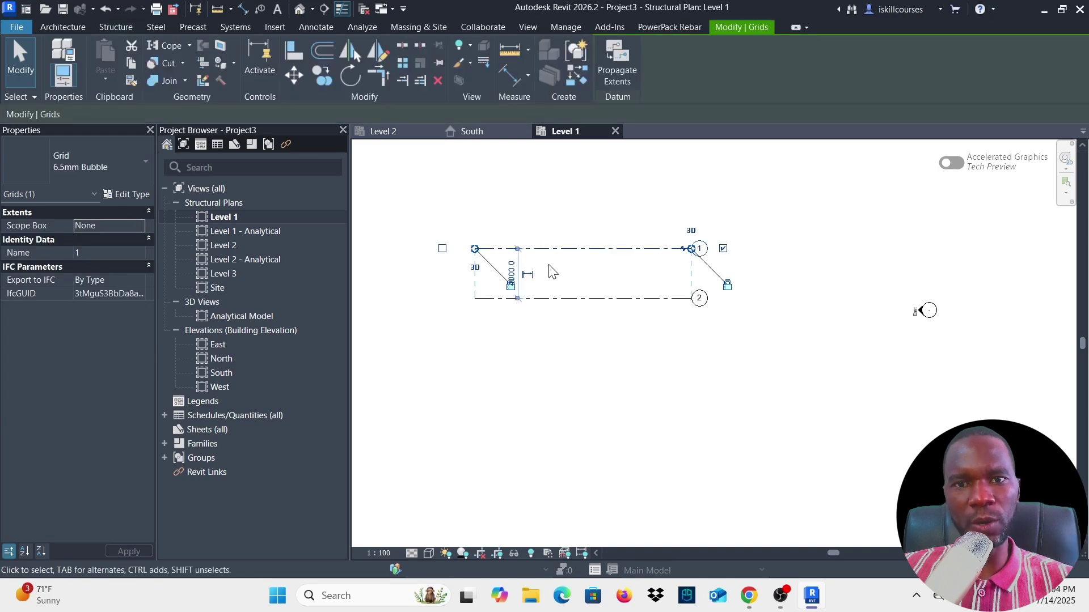
pyautogui.press('g')
pyautogui.press('r')
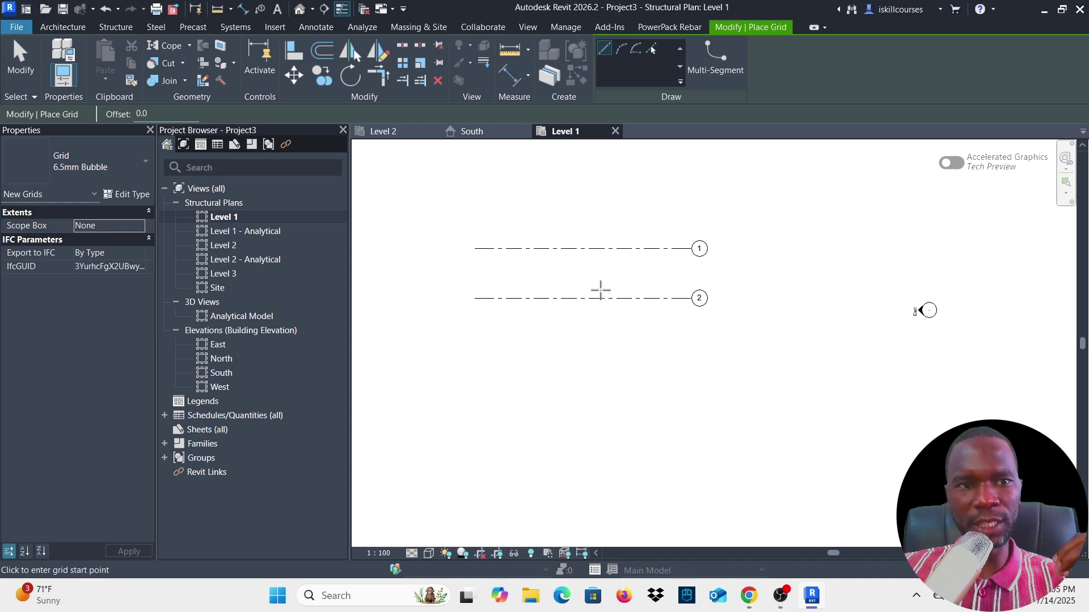
pyautogui.click(525, 219)
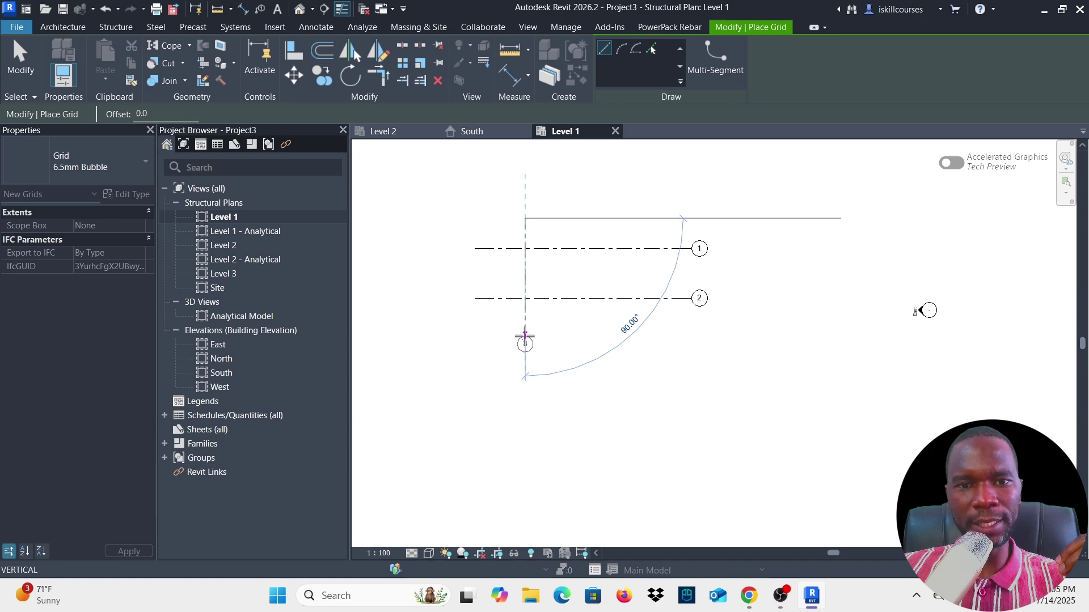
pyautogui.click(525, 334)
pyautogui.click(21, 63)
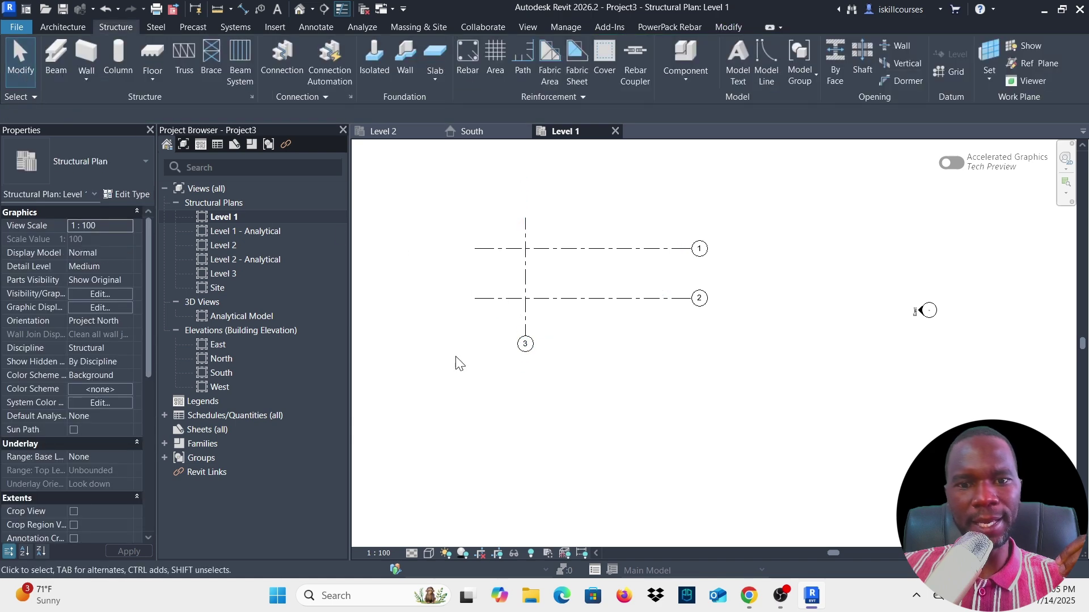
# Step: Rename the vertical grid line as A
pyautogui.scroll(5, 523, 352)
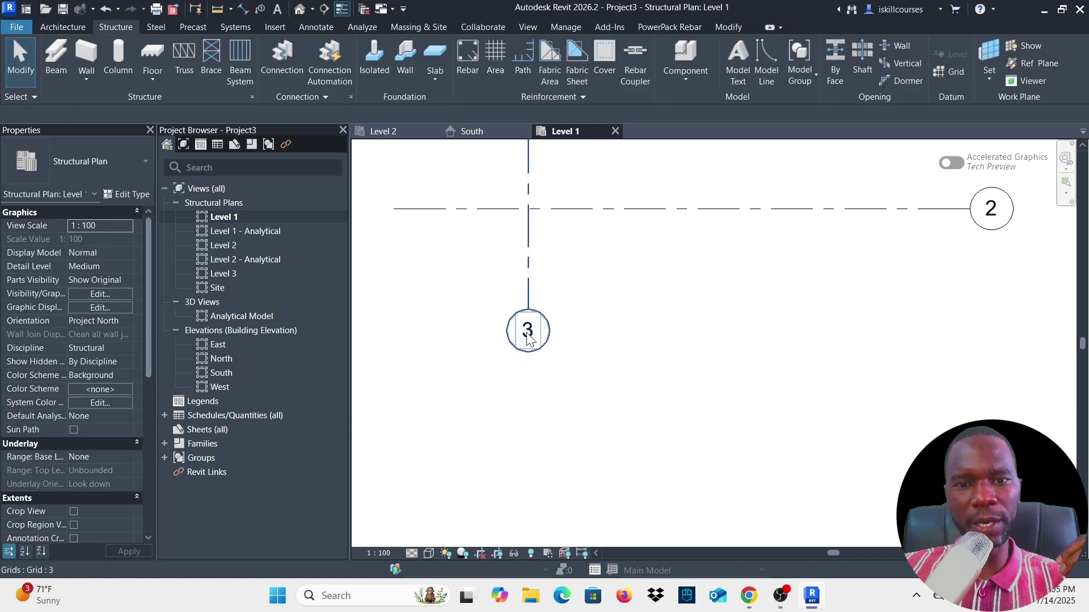
pyautogui.click(527, 338)
pyautogui.click(528, 335)
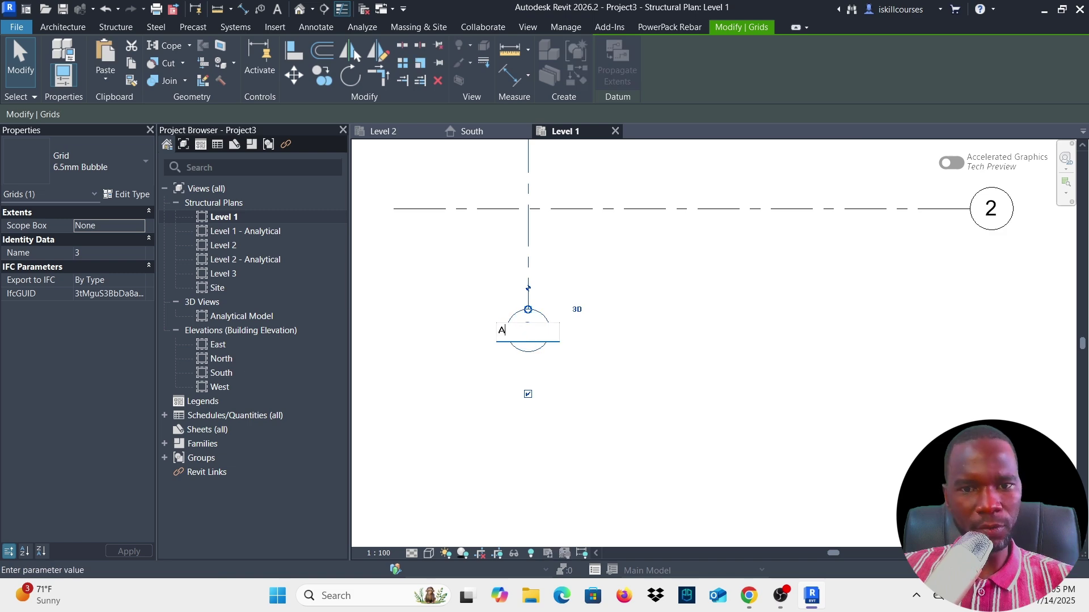
pyautogui.write('A')
pyautogui.press('Return')
pyautogui.scroll(-4, 564, 362)
pyautogui.click(636, 357)
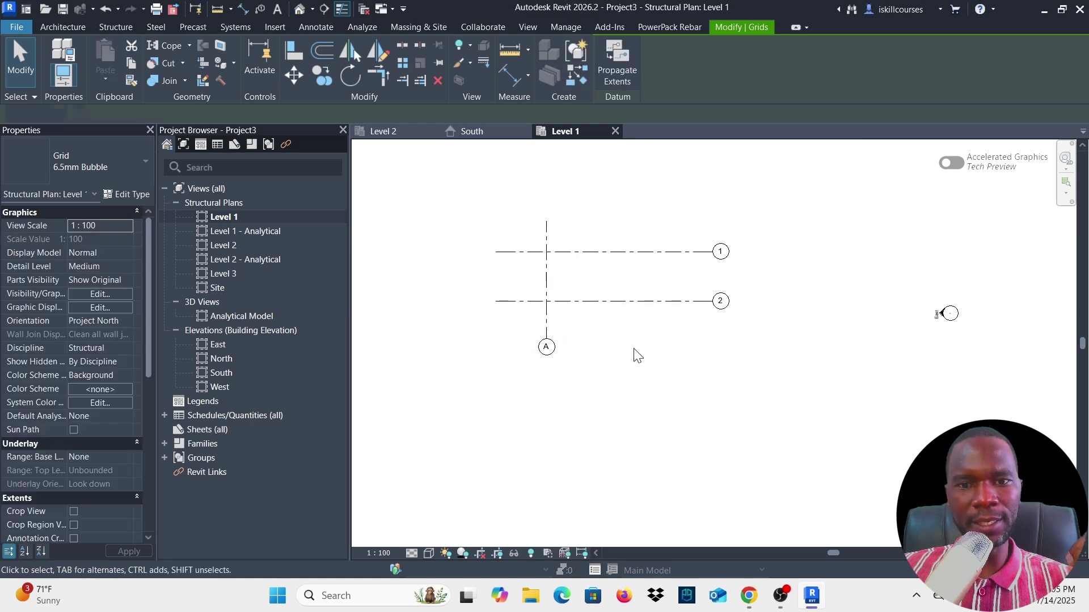
# Step: Draw a second vertical grid line between grid A and the bubbles of grids 1 and 2, aligned with both ends of A
pyautogui.click(547, 282)
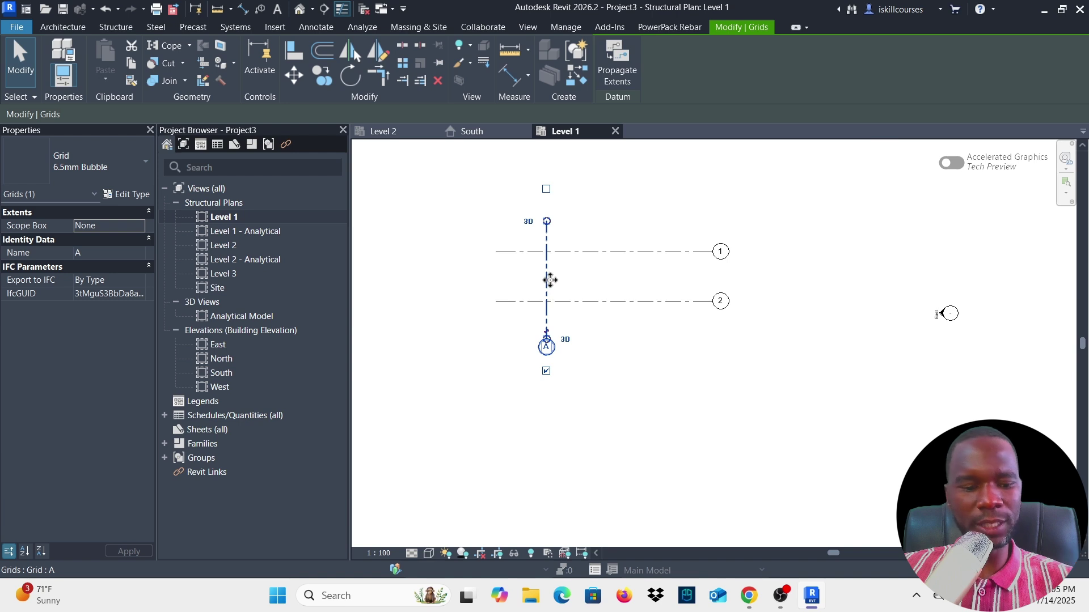
pyautogui.press('g')
pyautogui.press('r')
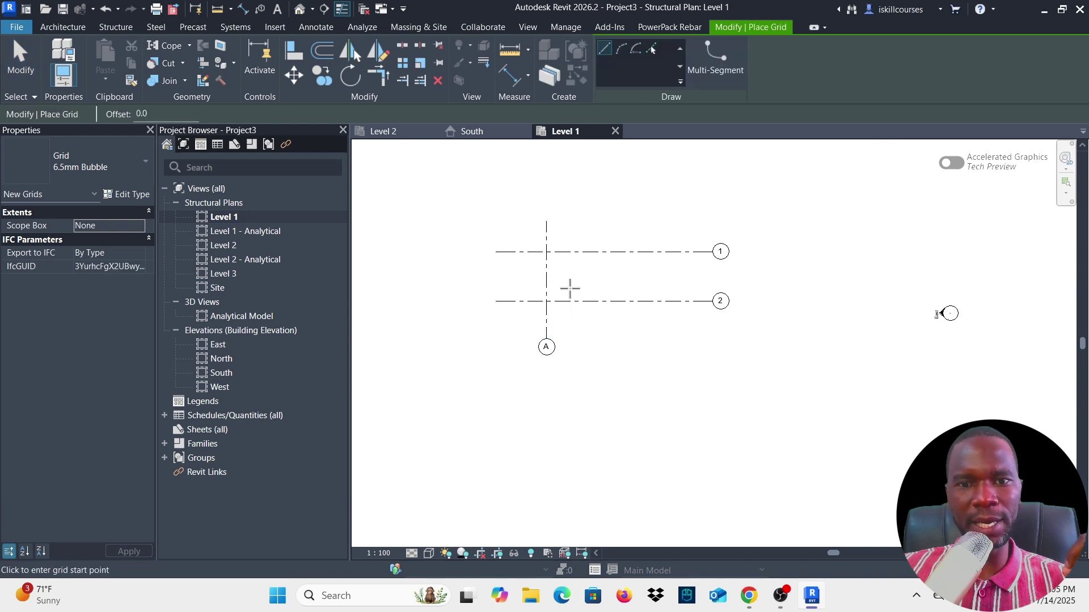
pyautogui.click(619, 221)
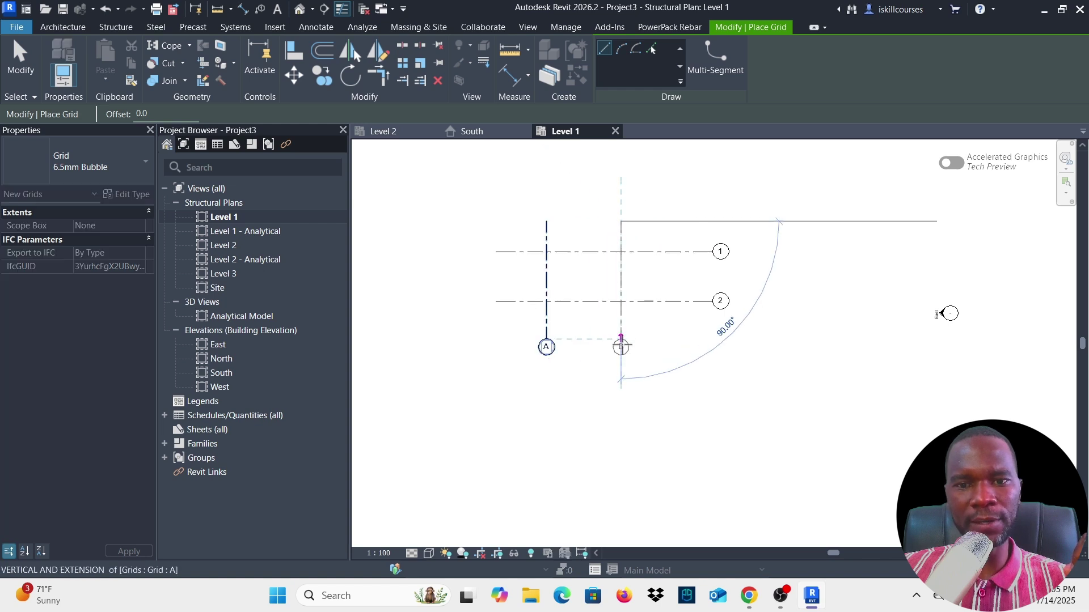
pyautogui.click(621, 340)
pyautogui.click(20, 57)
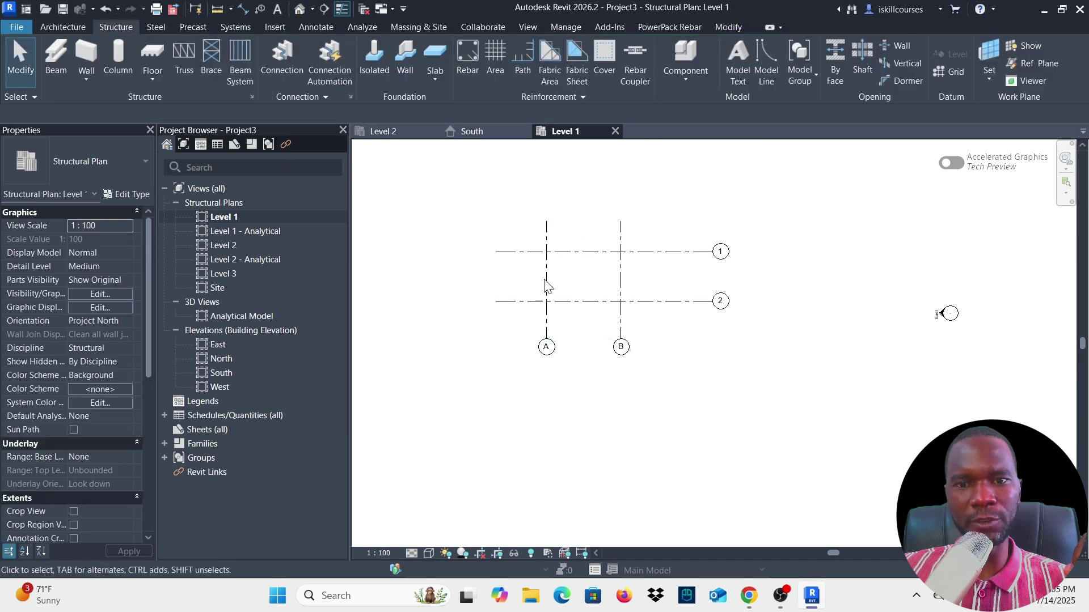
# Step: Shorten grids 1 and 2 together at their bubble ends so the bubbles sit just beyond grid B
pyautogui.scroll(3, 545, 295)
pyautogui.scroll(-1, 669, 329)
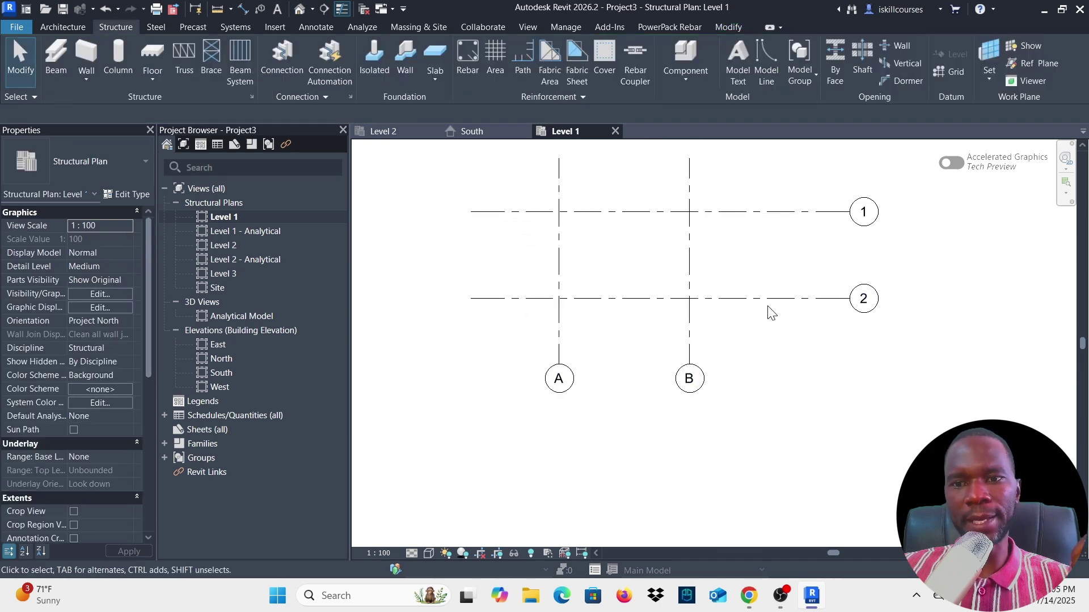
pyautogui.click(811, 301)
pyautogui.moveTo(851, 299); pyautogui.dragTo(735, 299)
pyautogui.click(785, 244)
pyautogui.scroll(-1, 585, 340)
pyautogui.scroll(3, 653, 267)
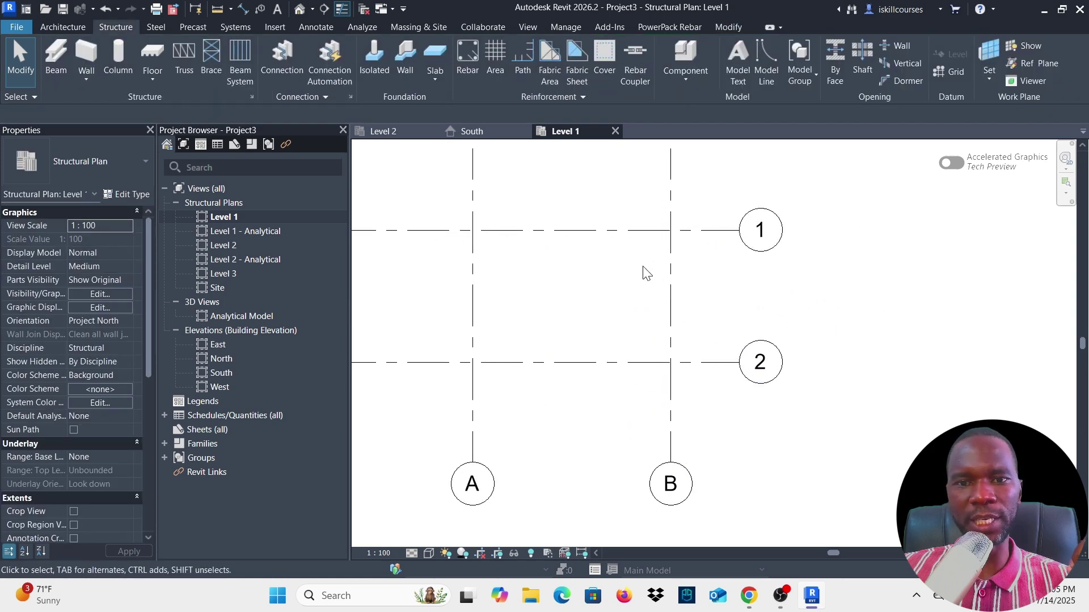
pyautogui.scroll(-3, 651, 274)
pyautogui.scroll(2, 584, 303)
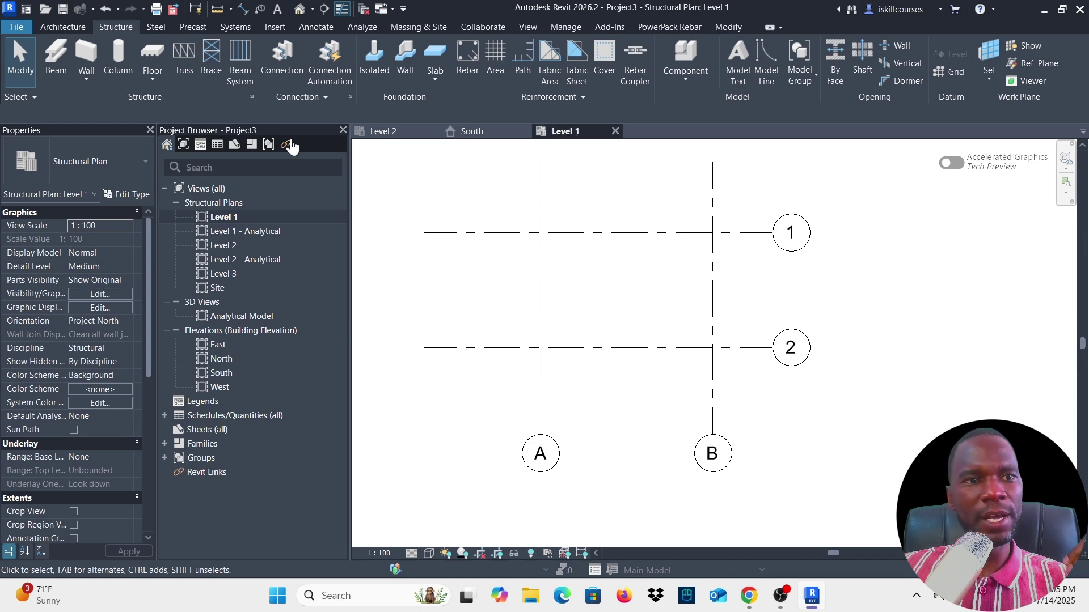
# Step: Set up a vertical structural column of type Concrete-Rectangular-Column 300 x 450mm with its height up to Level 2, and check the type's b and h dimensions
pyautogui.click(118, 52)
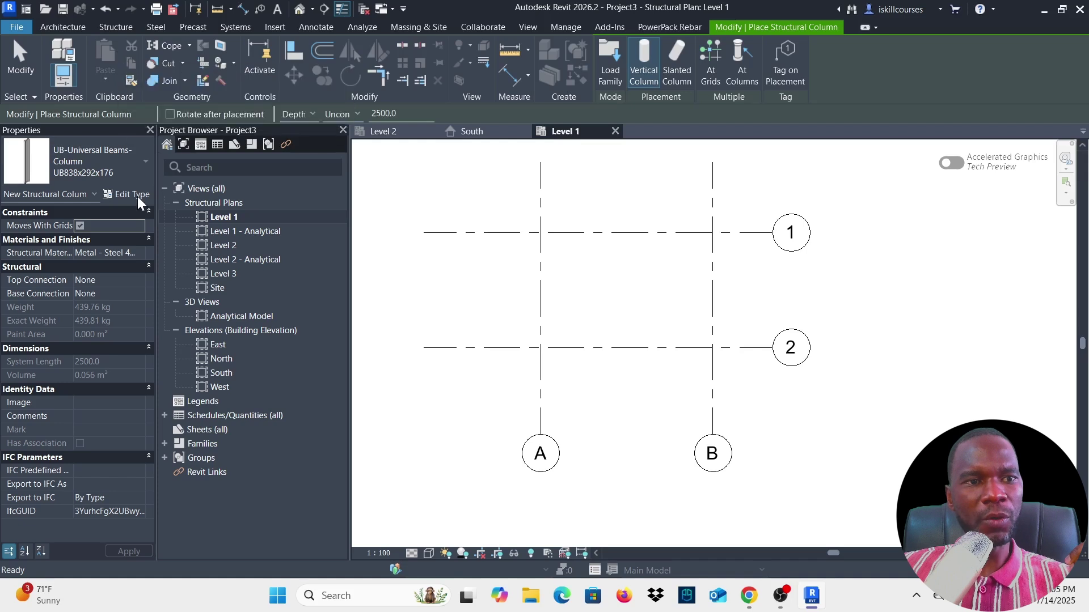
pyautogui.click(139, 166)
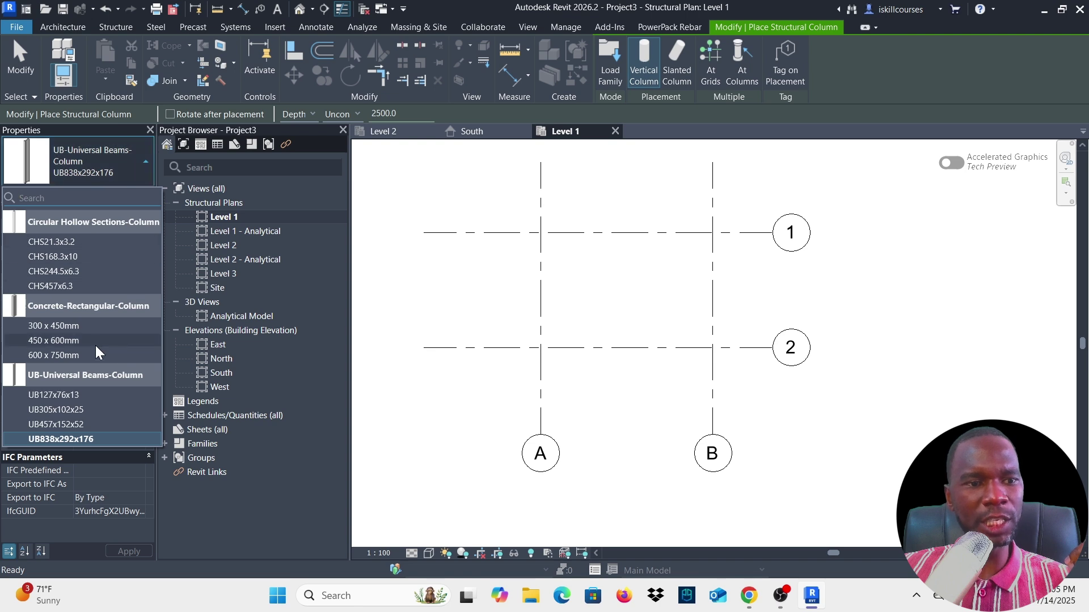
pyautogui.click(56, 328)
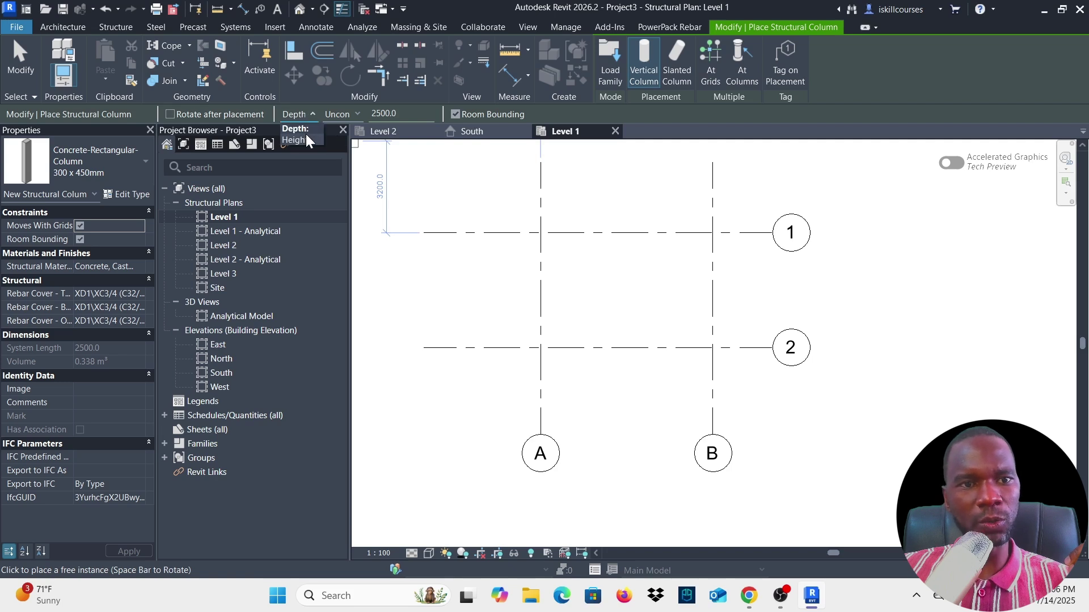
pyautogui.click(352, 115)
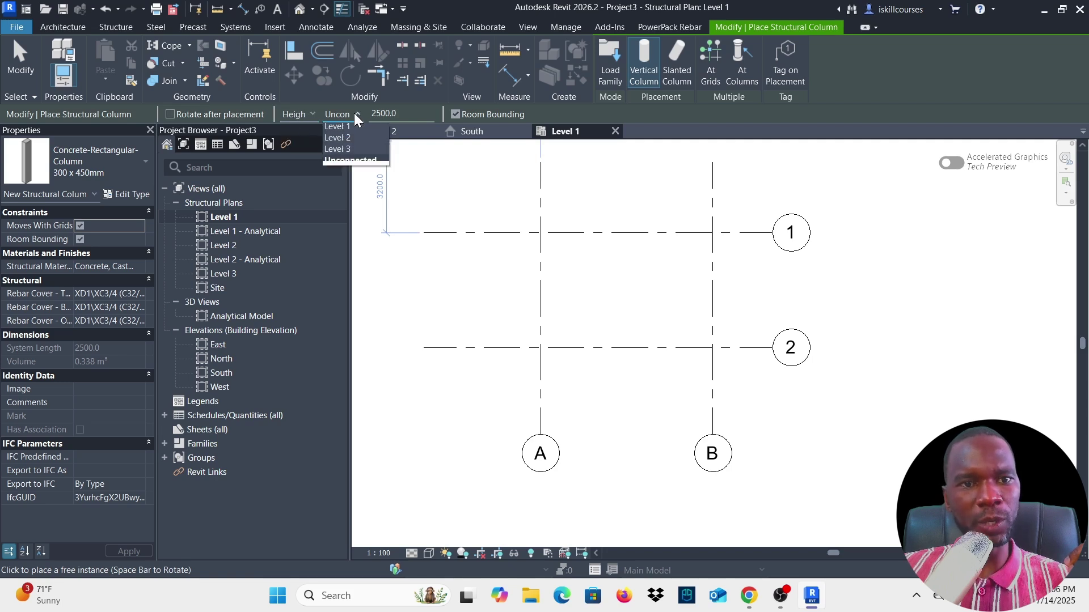
pyautogui.click(350, 142)
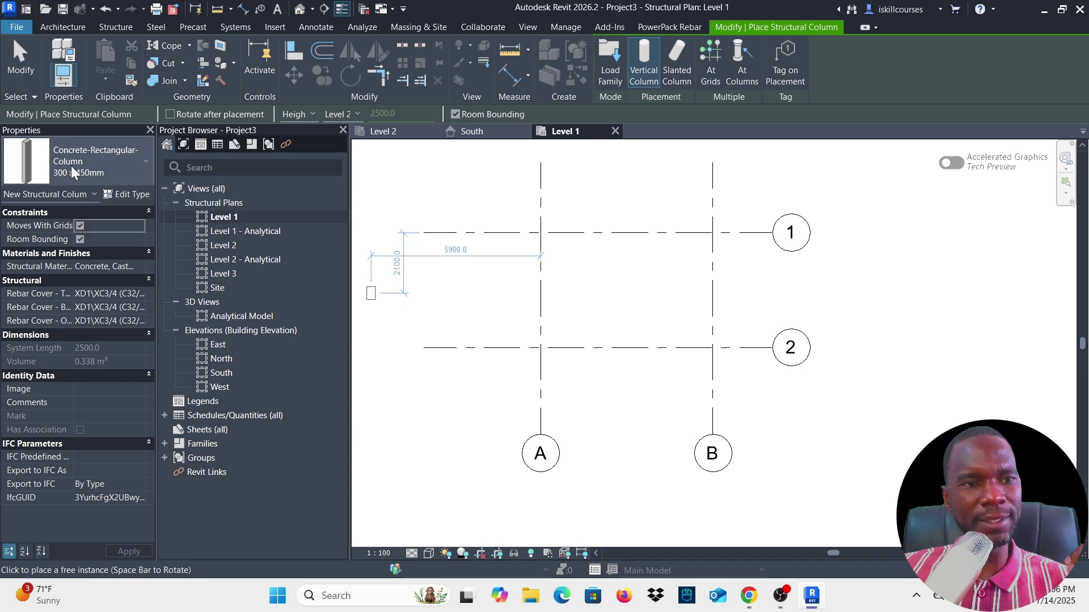
pyautogui.click(122, 195)
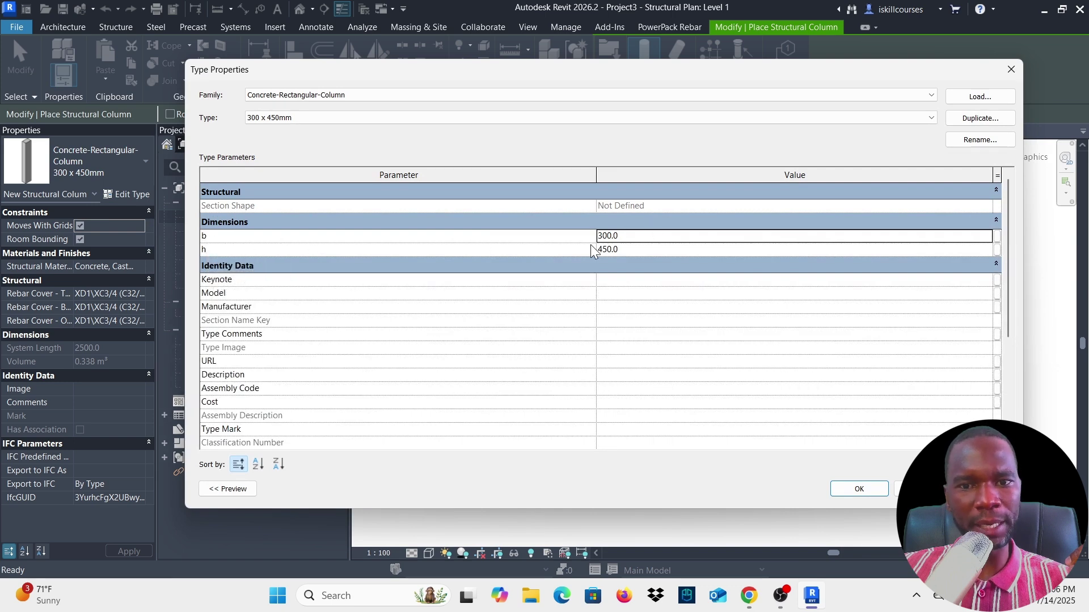
pyautogui.click(859, 489)
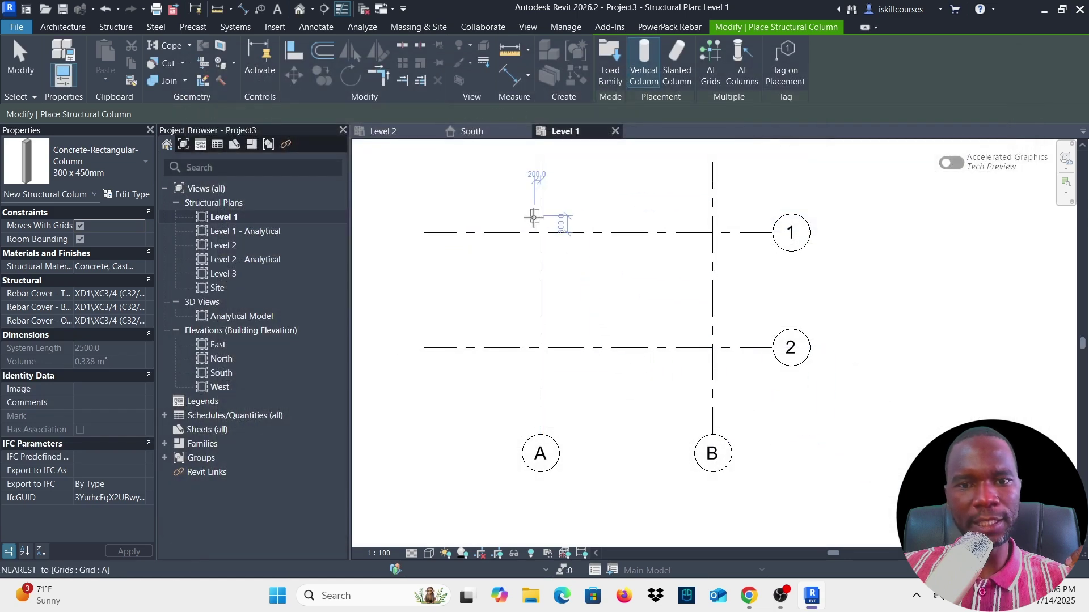
# Step: Place a 300 x 450mm concrete column at each of the four intersections of grids A and B with grids 1 and 2
pyautogui.scroll(3, 536, 230)
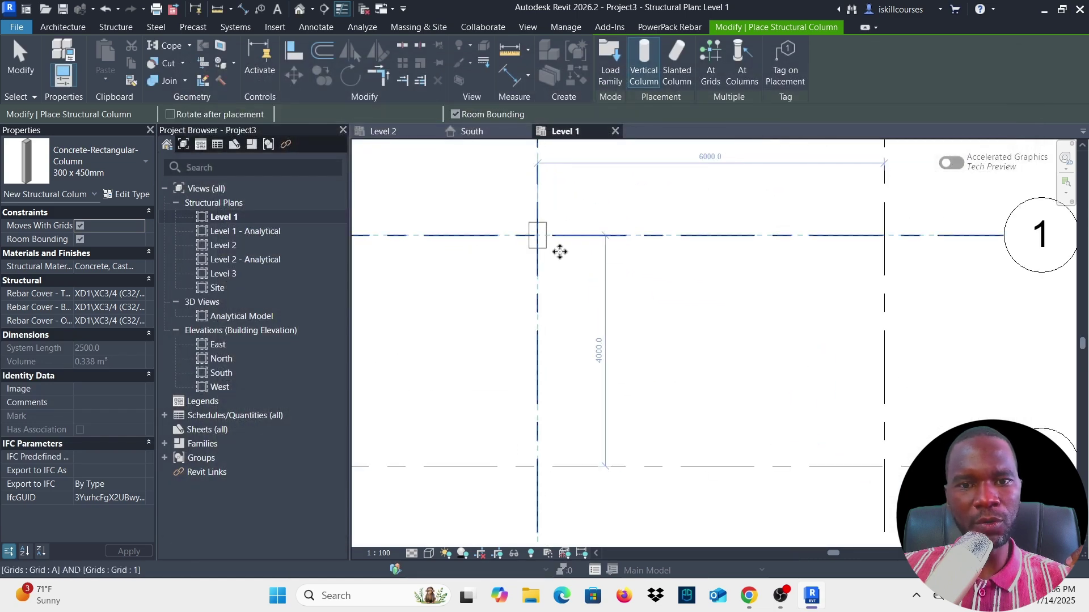
pyautogui.scroll(-1, 560, 252)
pyautogui.click(545, 239)
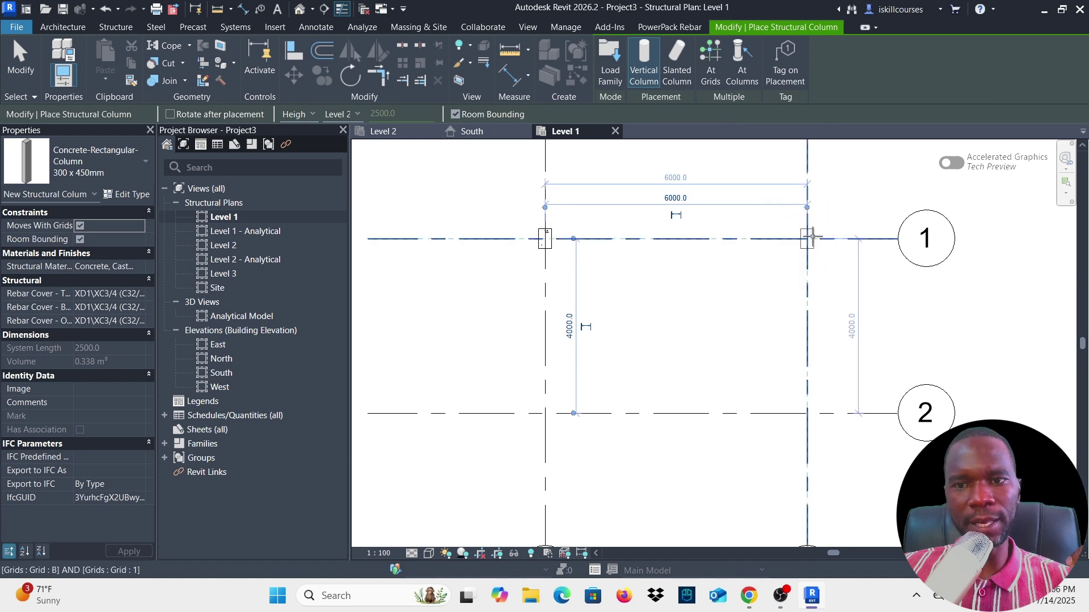
pyautogui.click(813, 237)
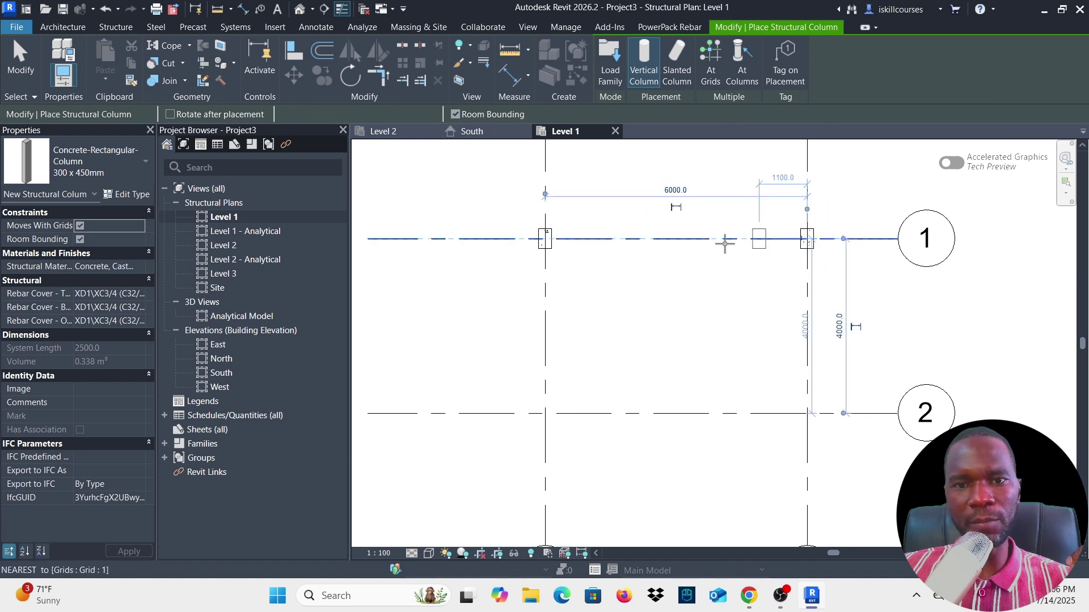
pyautogui.click(544, 415)
pyautogui.click(806, 413)
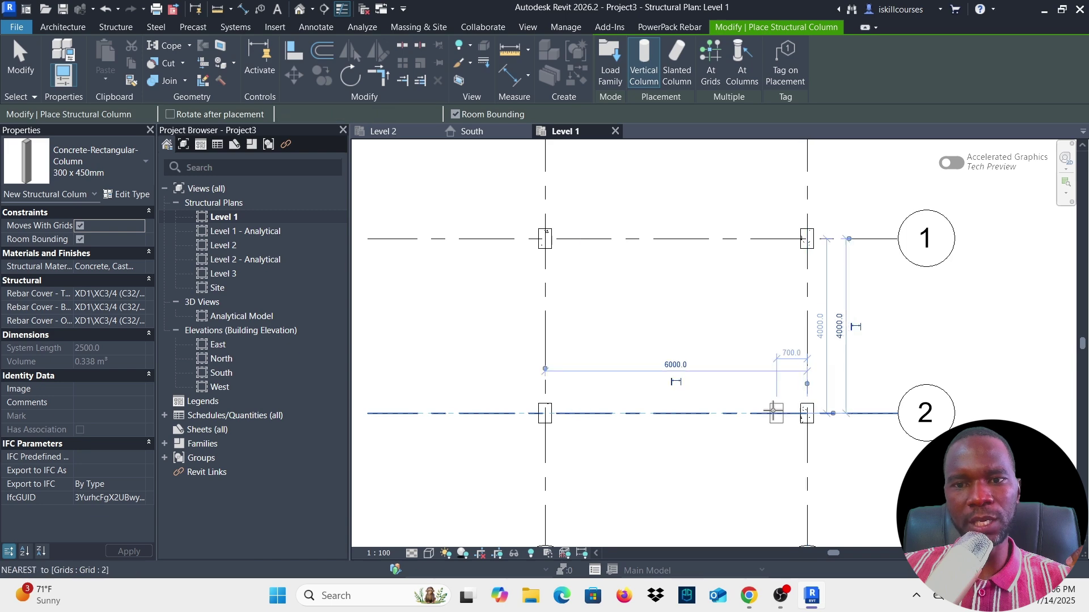
pyautogui.click(29, 67)
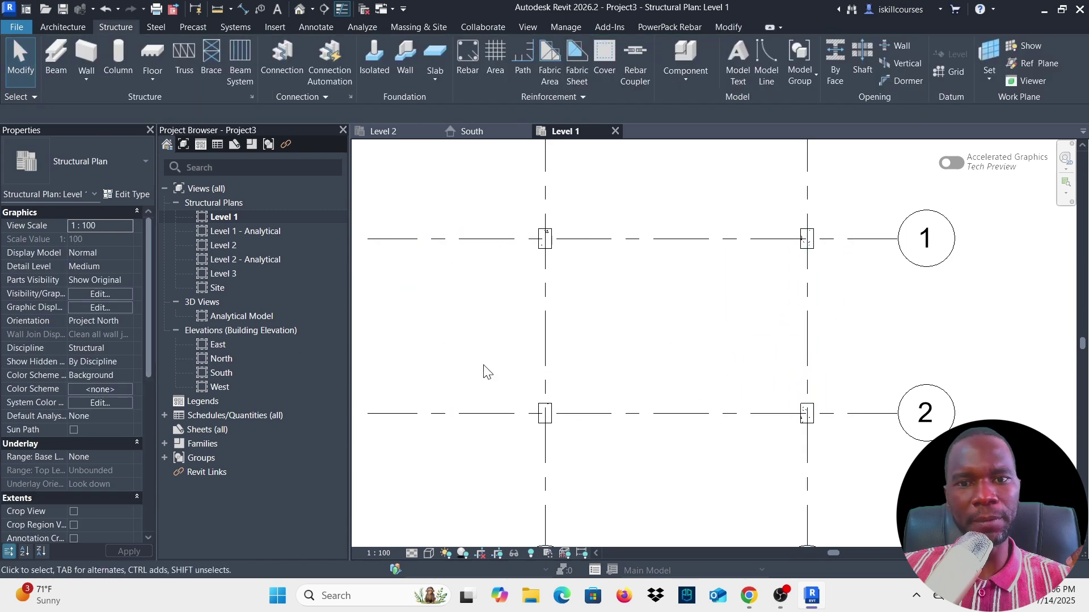
# Step: Open the default 3D view and inspect the four columns on the grid
pyautogui.scroll(-3, 564, 323)
pyautogui.scroll(1, 601, 312)
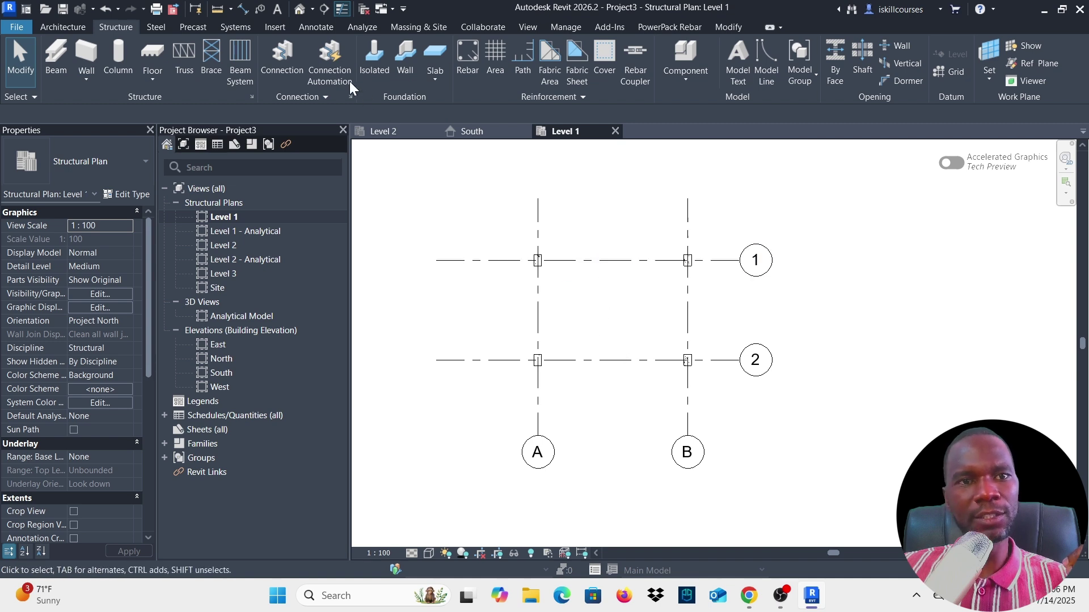
pyautogui.click(298, 10)
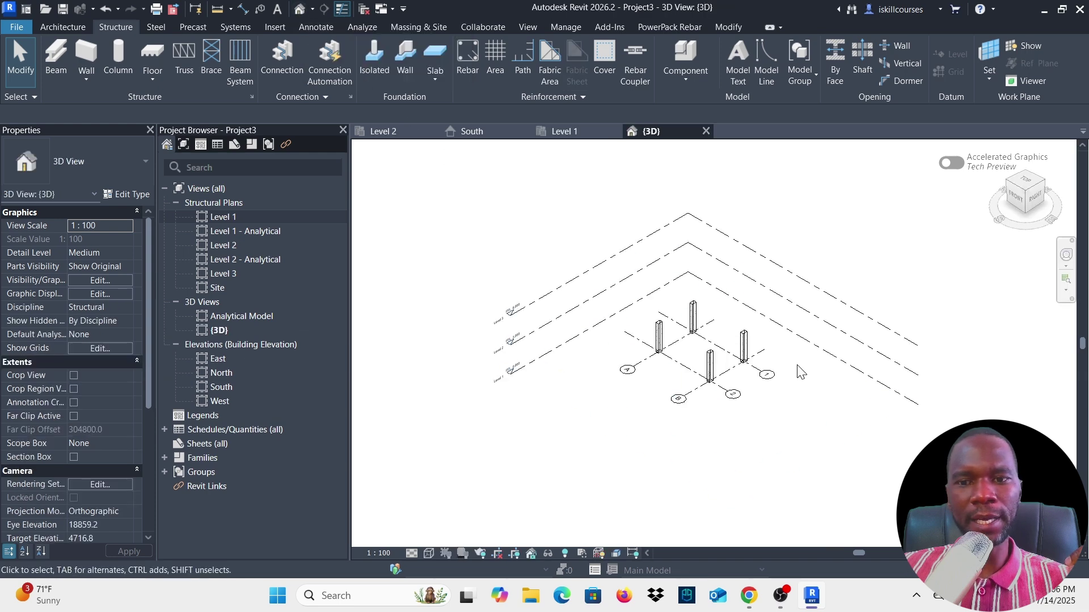
pyautogui.scroll(6, 707, 363)
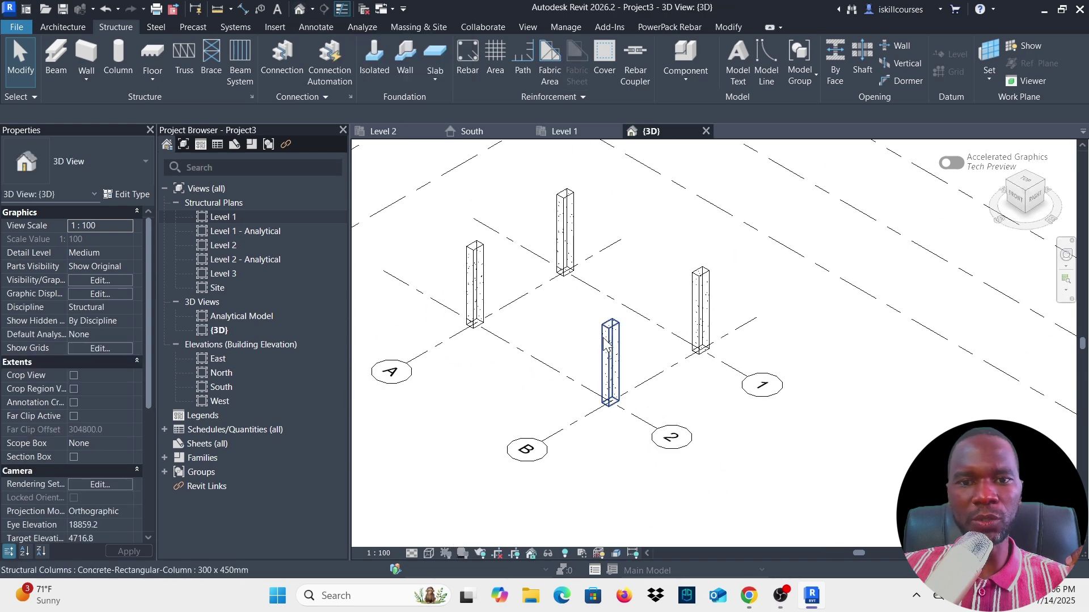
pyautogui.scroll(-4, 605, 344)
pyautogui.scroll(3, 586, 333)
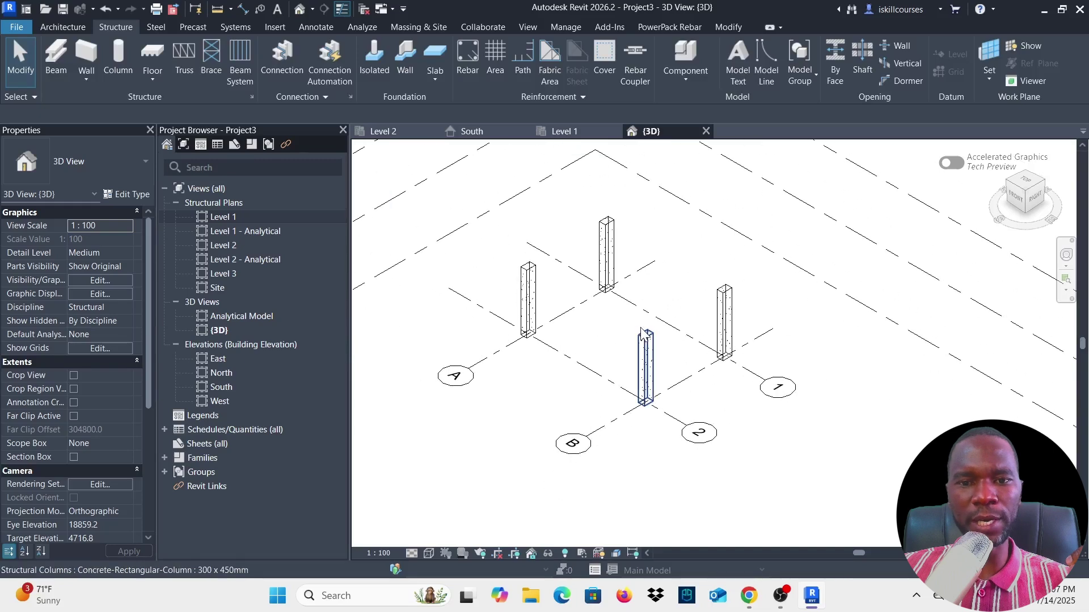
pyautogui.scroll(1, 643, 334)
pyautogui.scroll(-1, 591, 316)
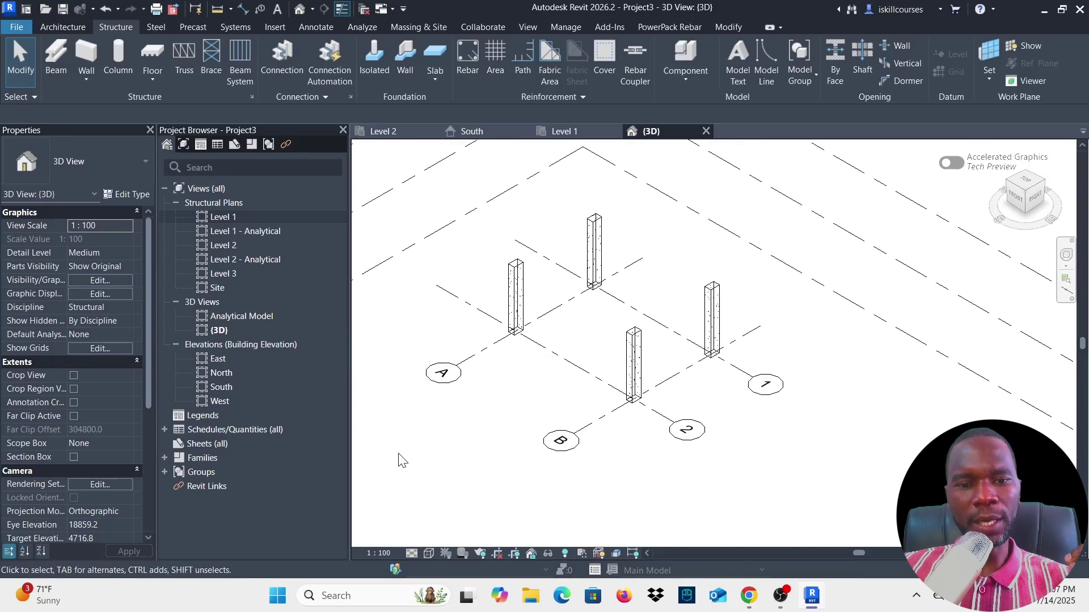
# Step: Set the 3D view's visual style to Shaded and look over the columns
pyautogui.click(429, 554)
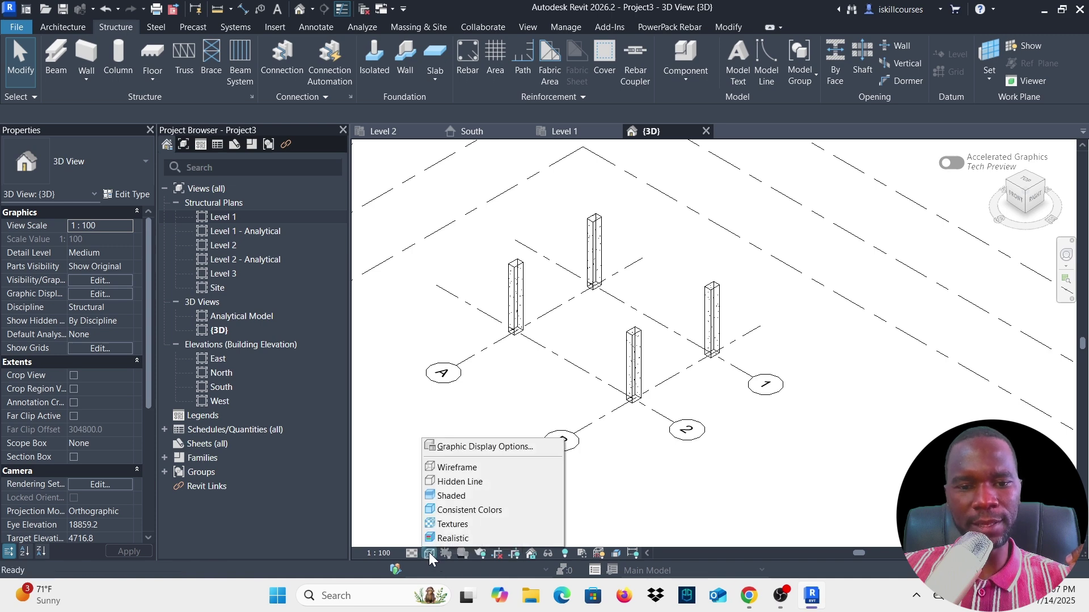
pyautogui.click(456, 497)
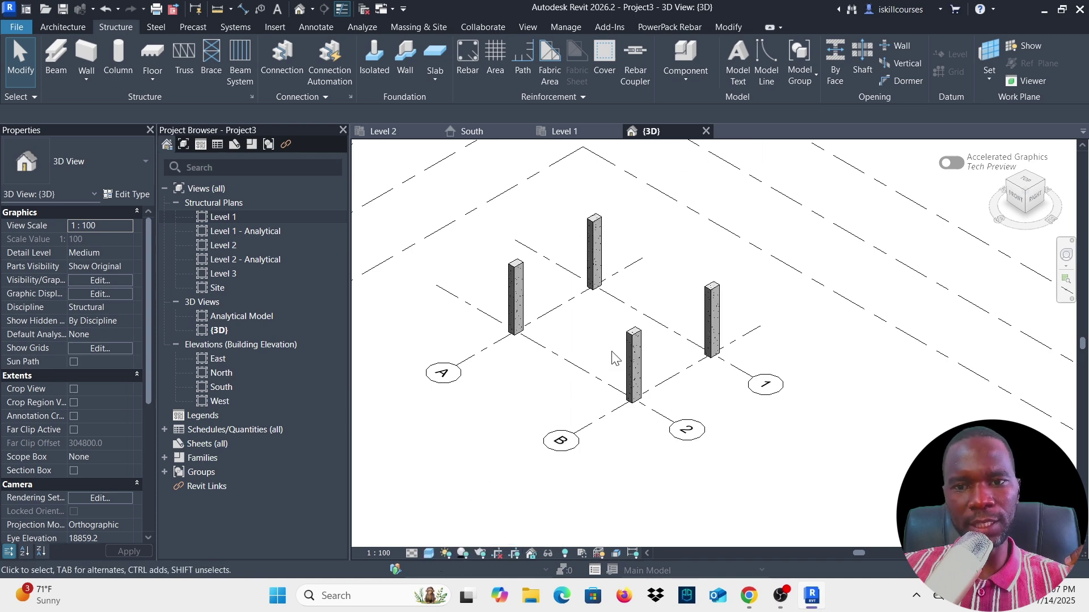
pyautogui.scroll(2, 561, 286)
pyautogui.scroll(-4, 567, 278)
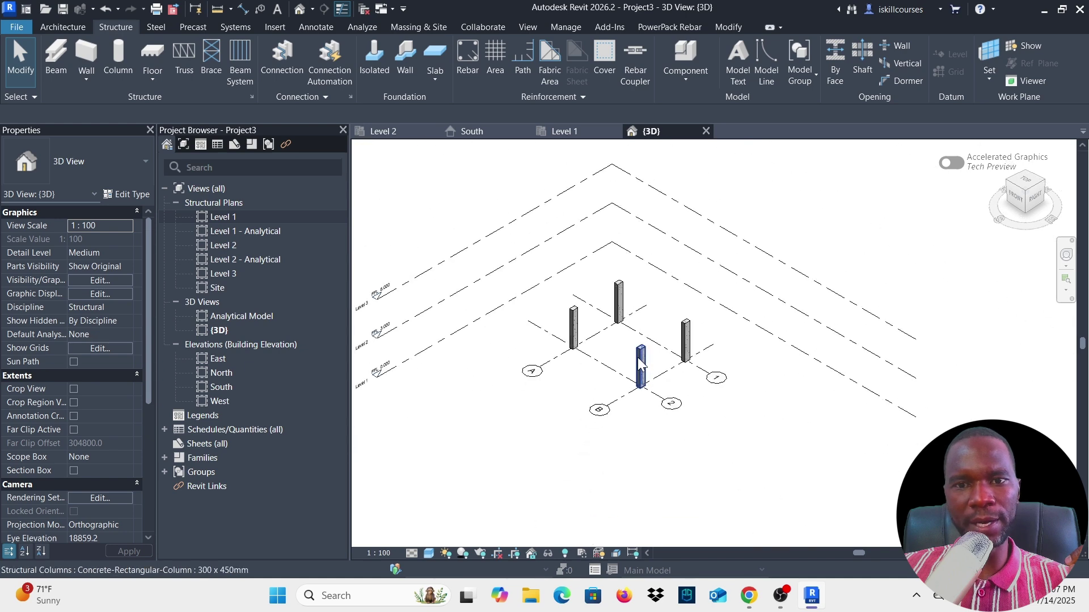
pyautogui.scroll(3, 640, 366)
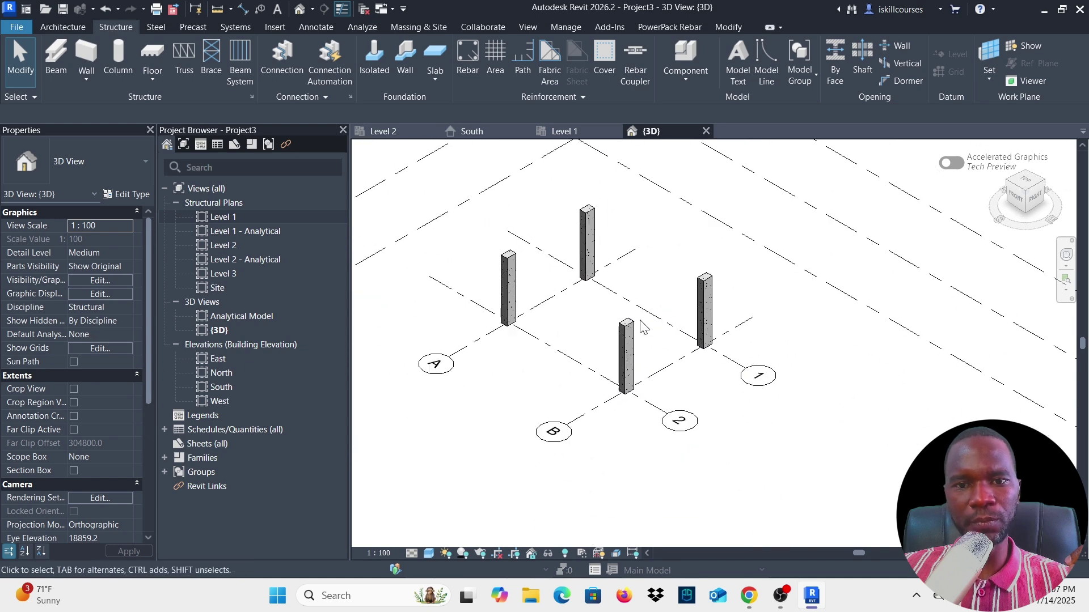
pyautogui.scroll(-3, 642, 328)
pyautogui.scroll(4, 624, 309)
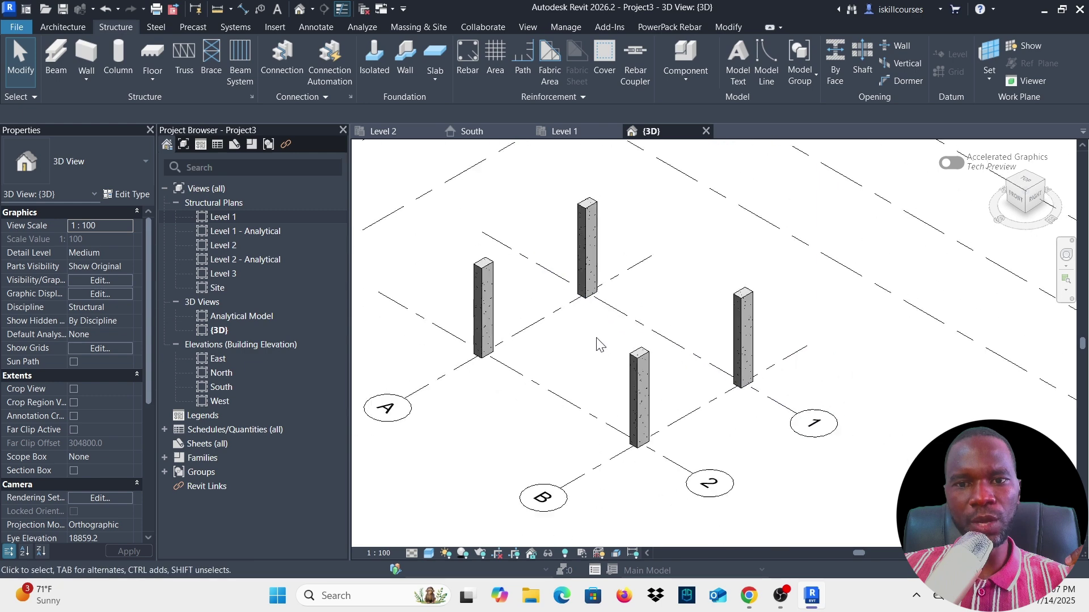
pyautogui.scroll(-1, 597, 343)
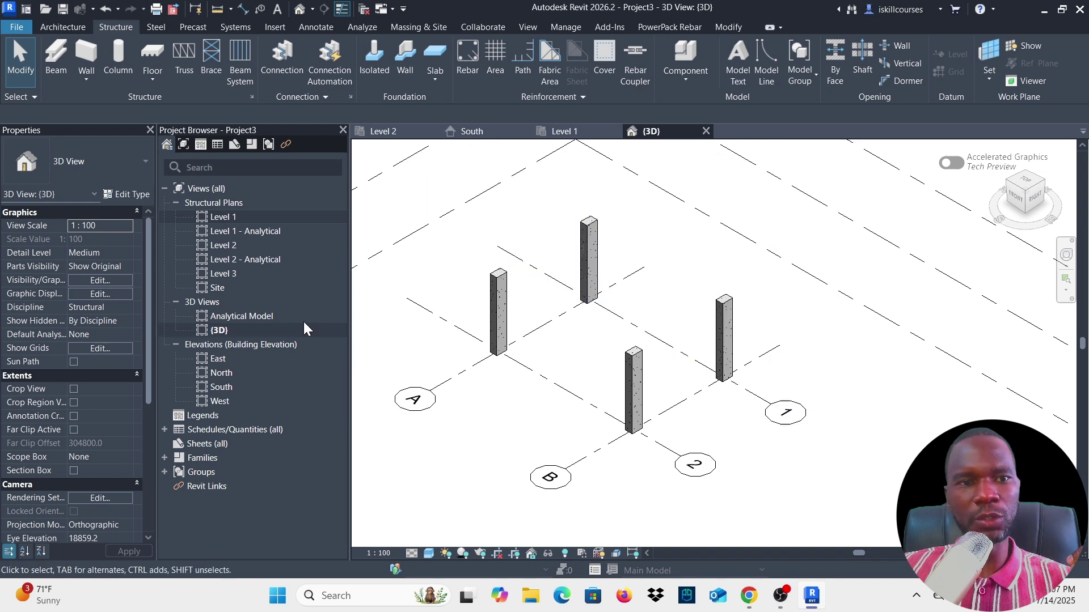
# Step: In the Level 2 structural plan, set up a Concrete-Rectangular Beam of type 300 x 600mm and check the type's b and h dimensions
pyautogui.doubleClick(226, 247)
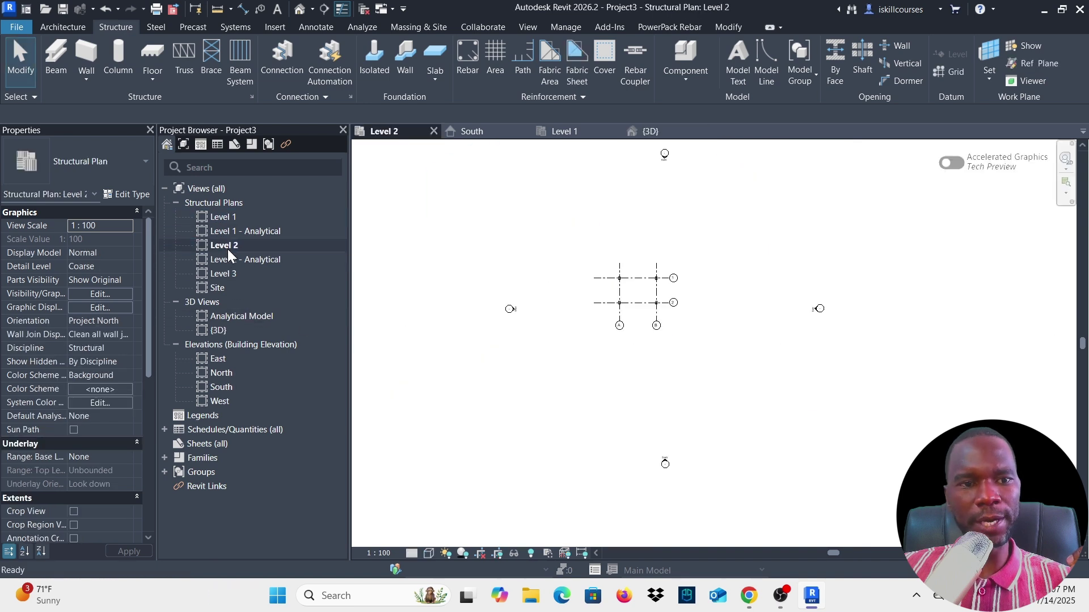
pyautogui.scroll(8, 652, 289)
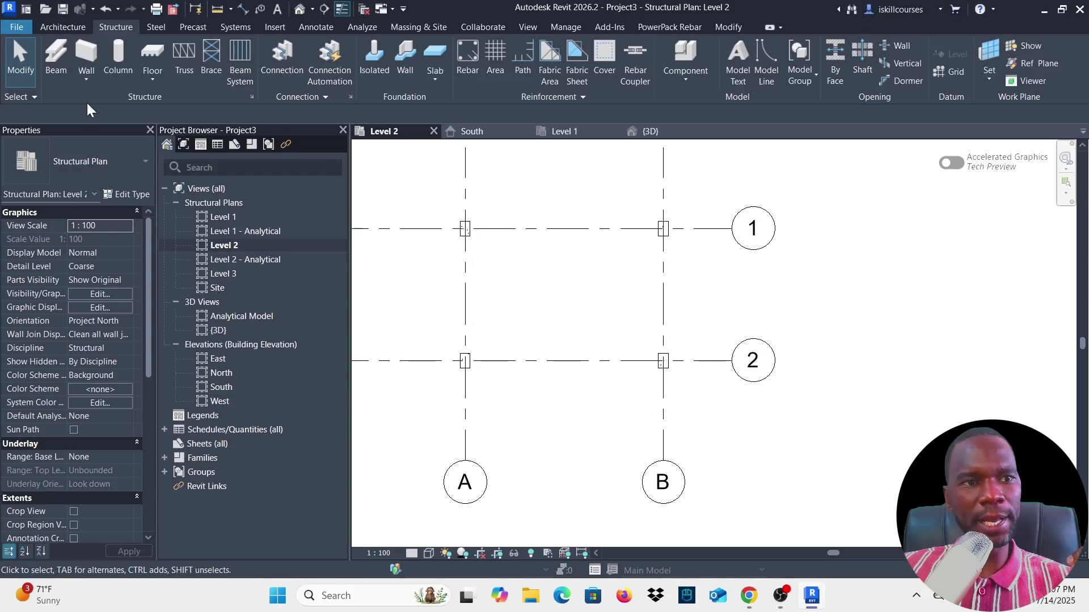
pyautogui.click(53, 55)
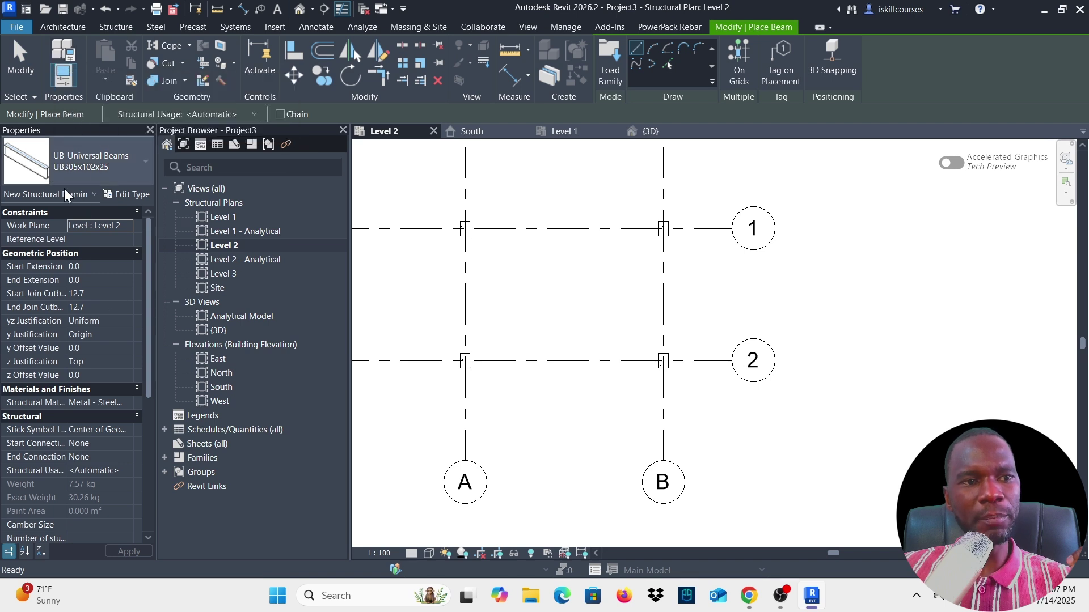
pyautogui.click(136, 167)
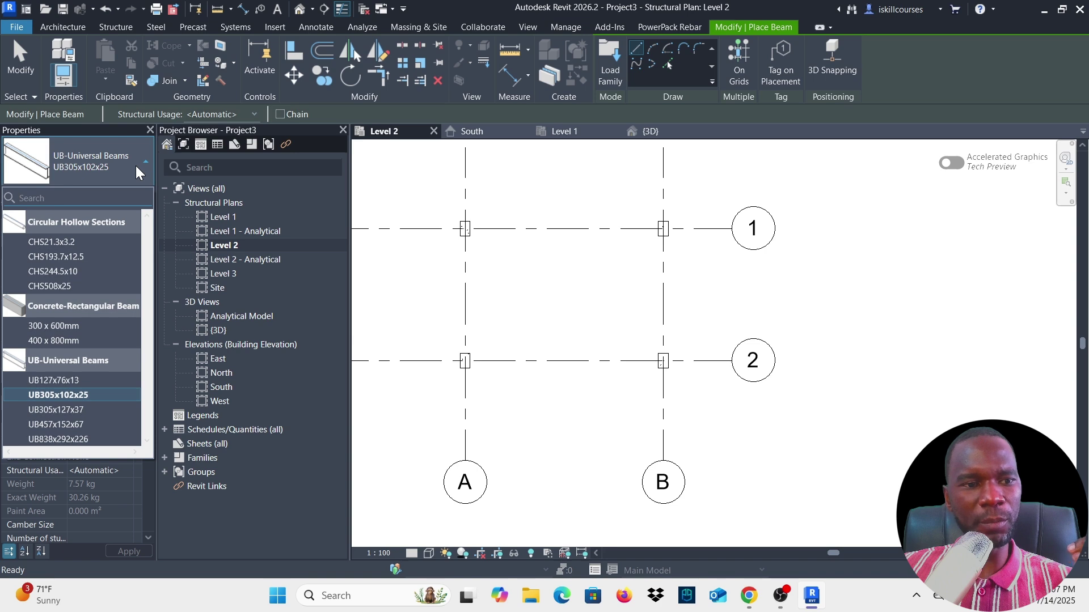
pyautogui.click(60, 327)
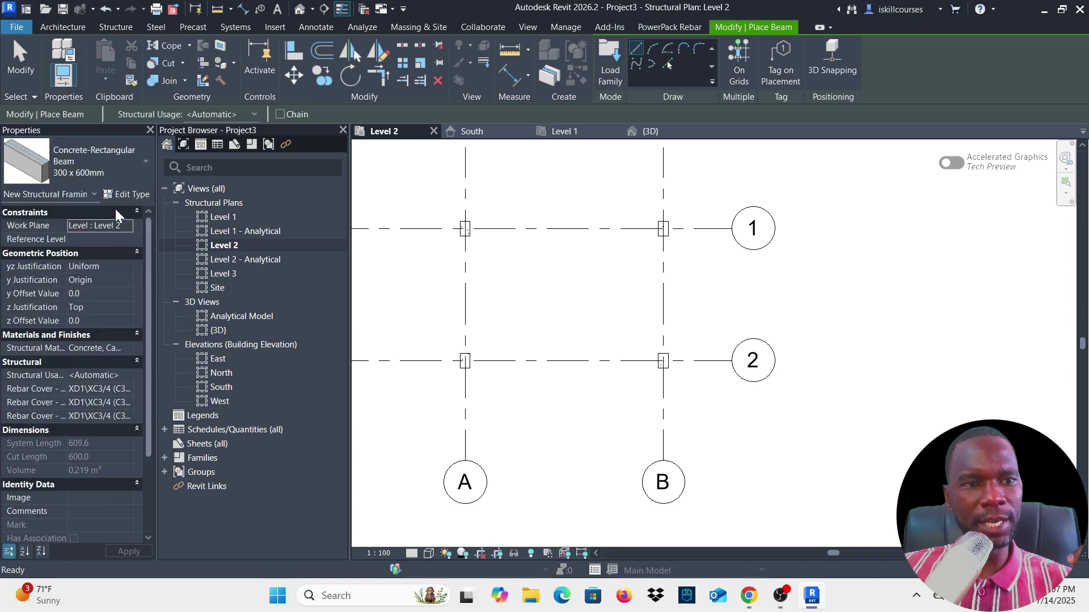
pyautogui.click(126, 194)
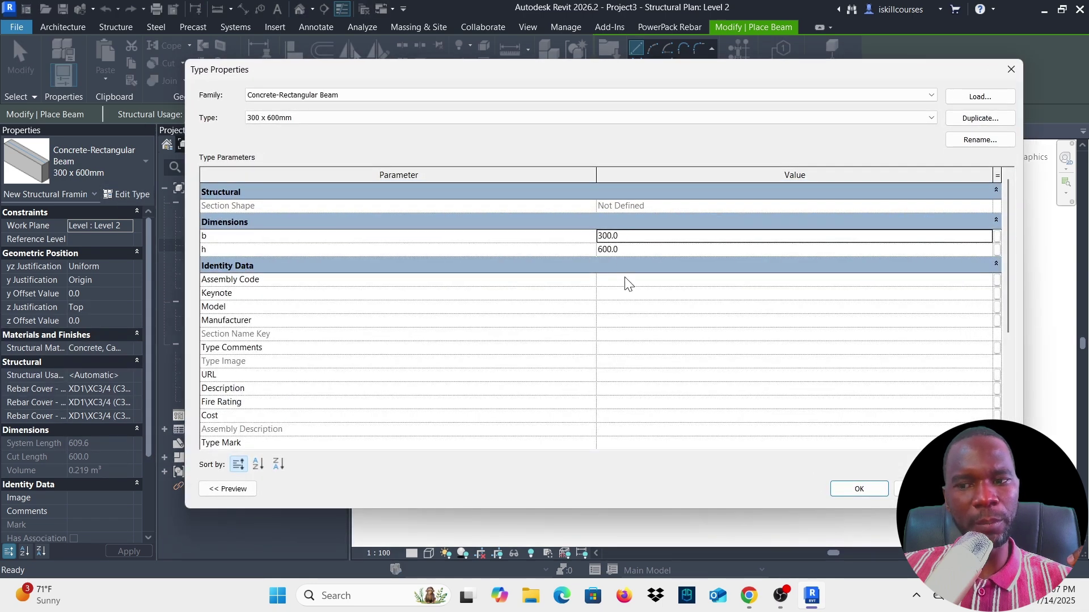
pyautogui.click(855, 491)
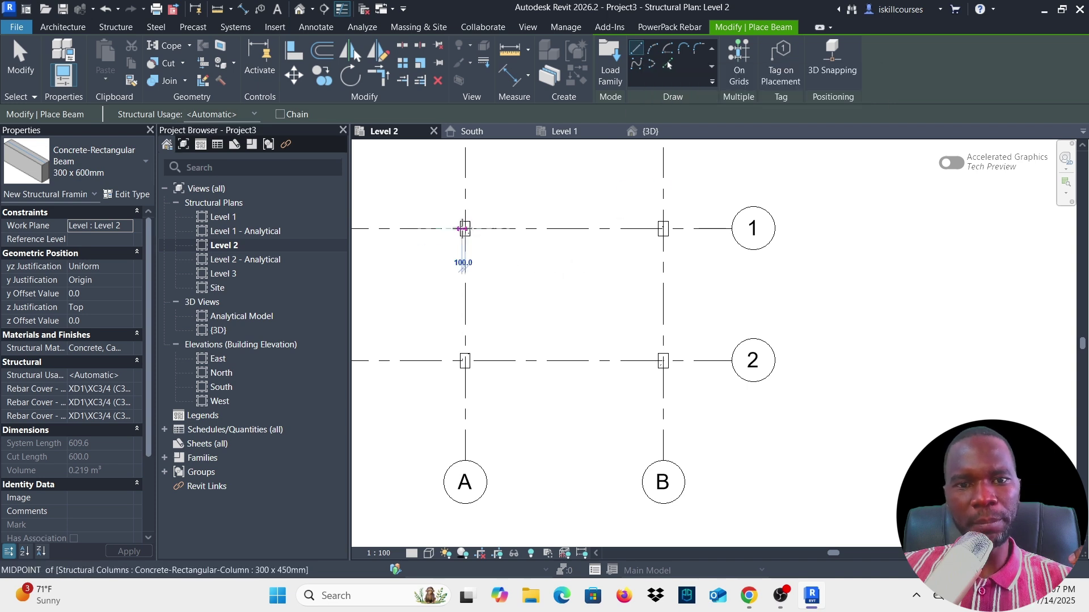
# Step: Draw four beams from column to column along grids 1, B, 2 and A to form a closed rectangular frame at Level 2
pyautogui.click(463, 229)
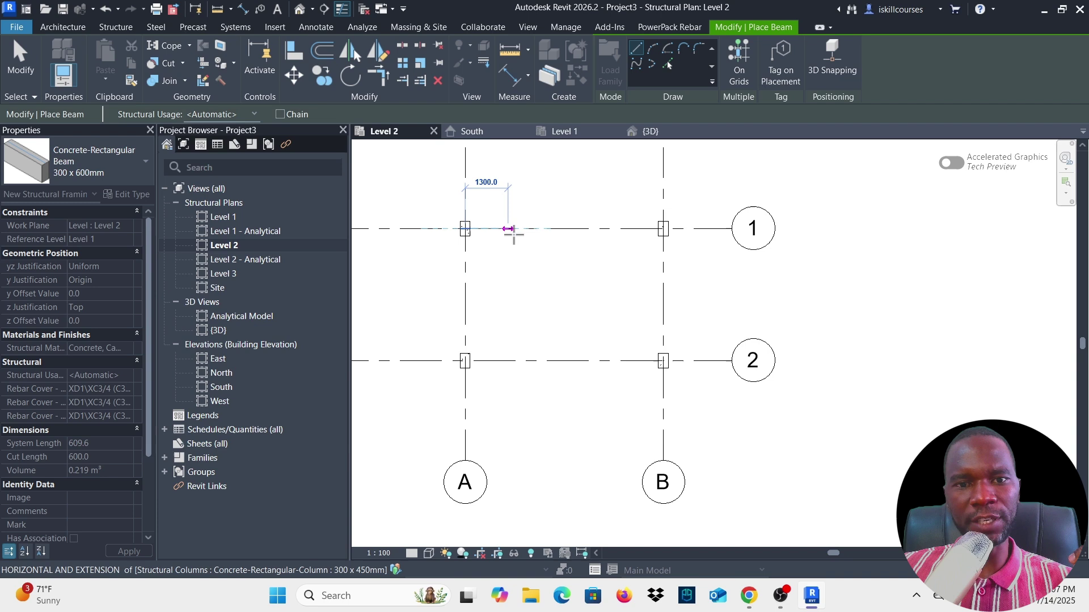
pyautogui.click(663, 229)
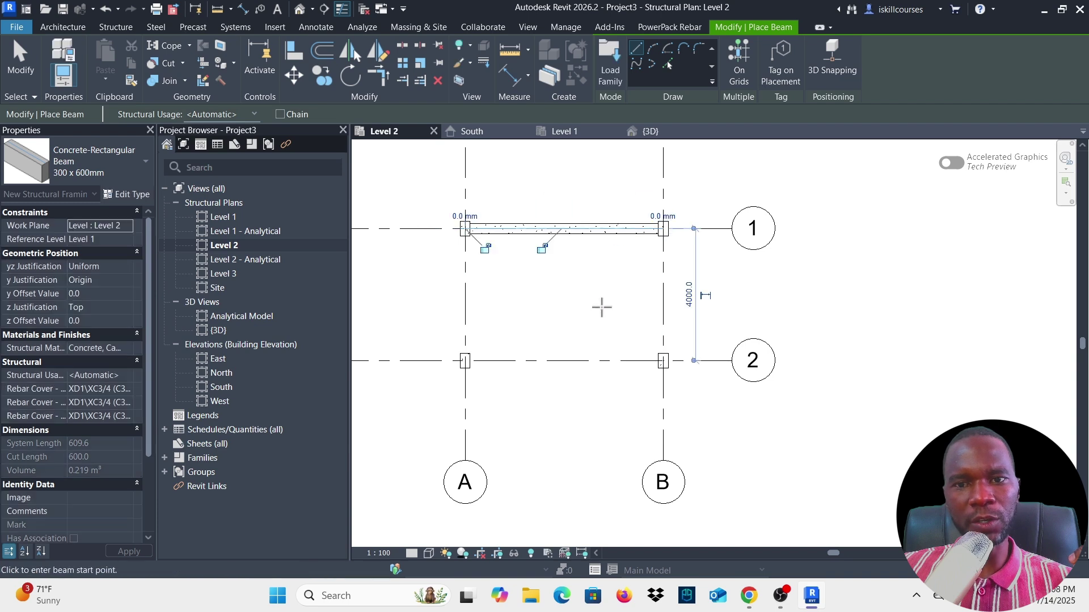
pyautogui.click(663, 228)
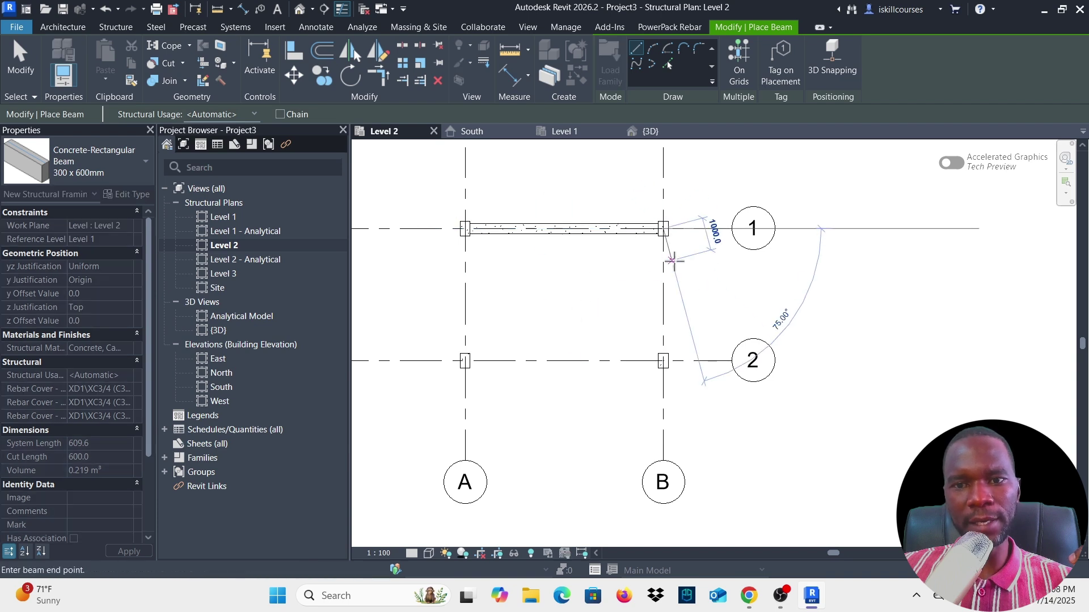
pyautogui.click(663, 360)
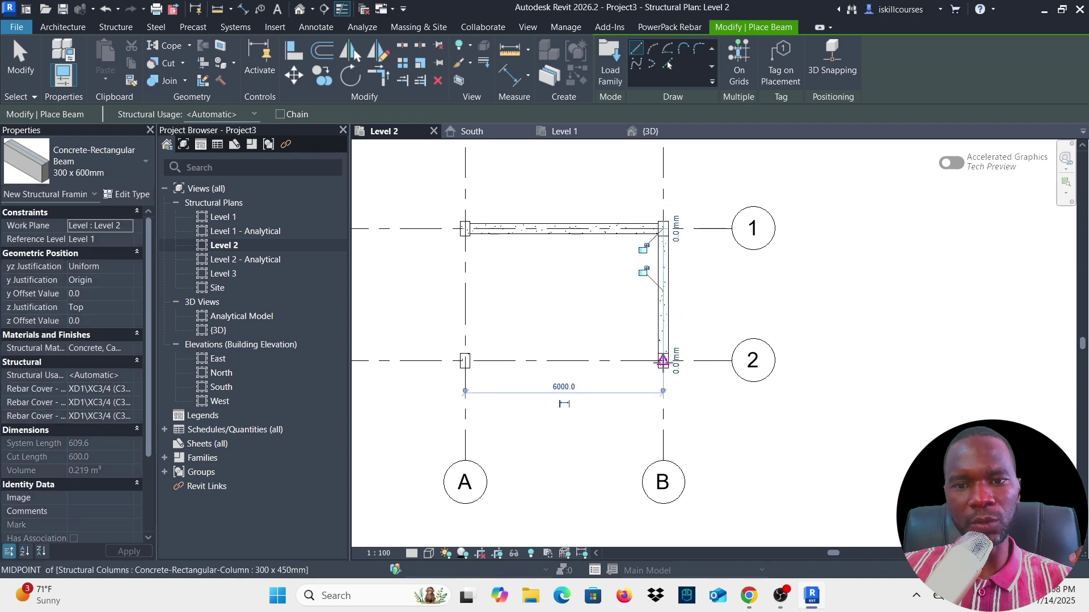
pyautogui.click(663, 361)
pyautogui.click(465, 361)
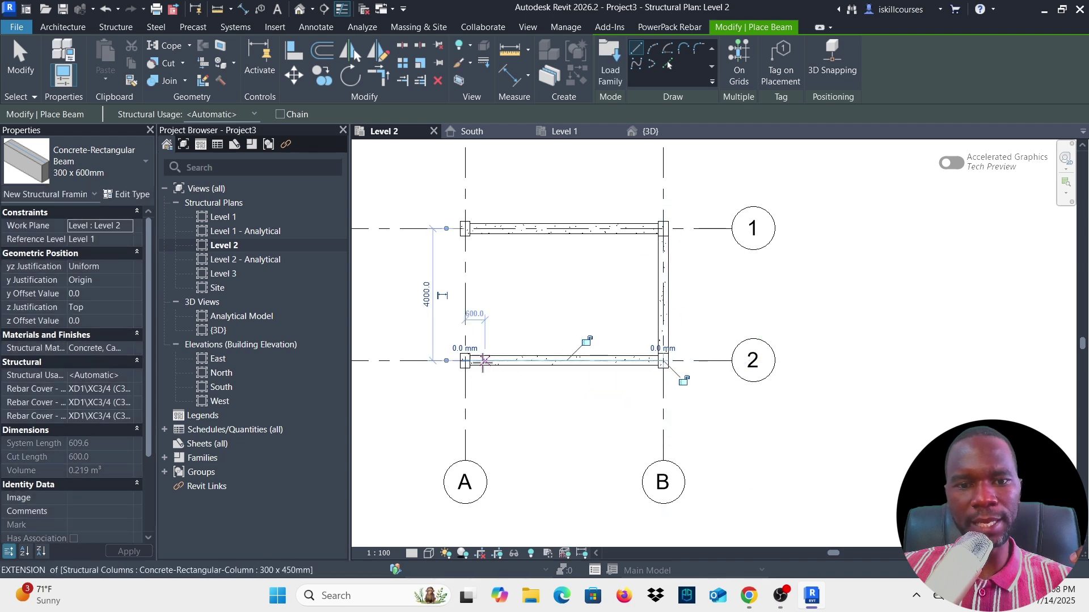
pyautogui.click(465, 361)
pyautogui.click(465, 230)
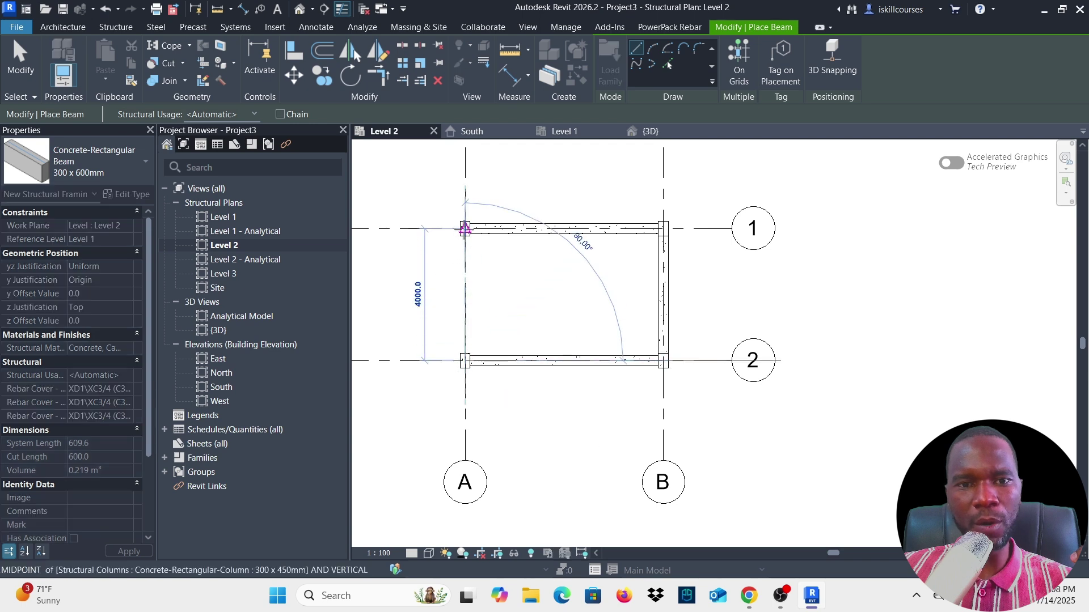
pyautogui.scroll(-2, 601, 329)
pyautogui.scroll(2, 558, 259)
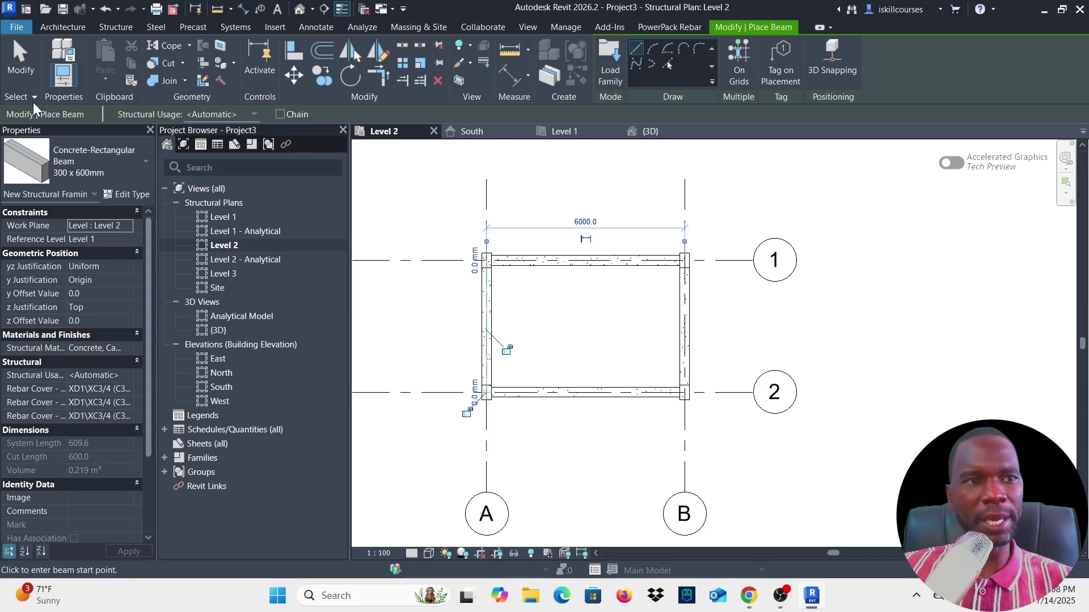
pyautogui.click(17, 62)
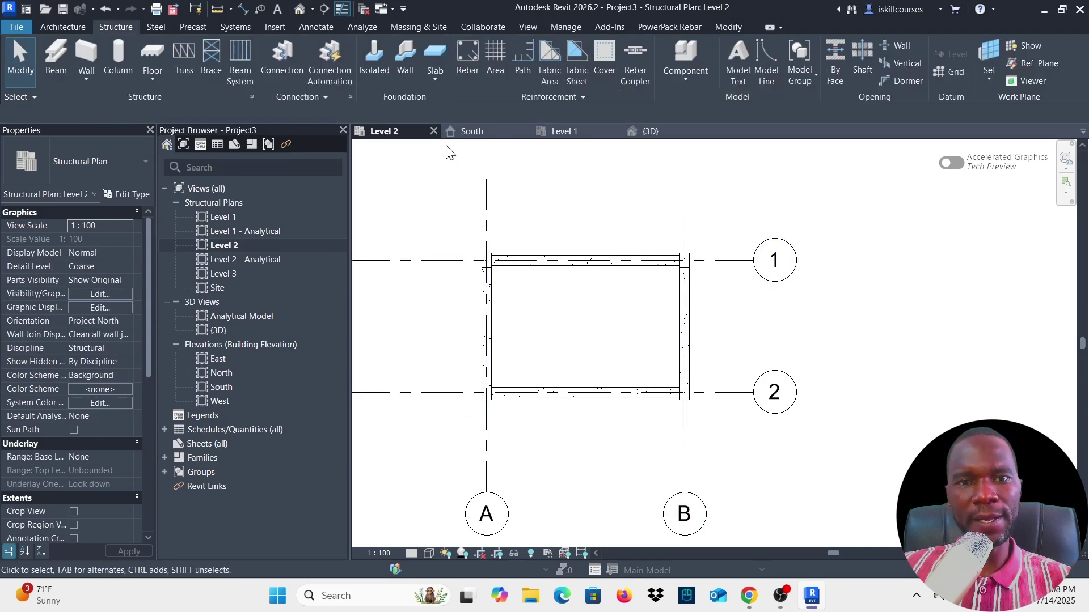
# Step: Return to the 3D view and examine the concrete beams and columns from around the frame
pyautogui.click(224, 330)
pyautogui.click(651, 131)
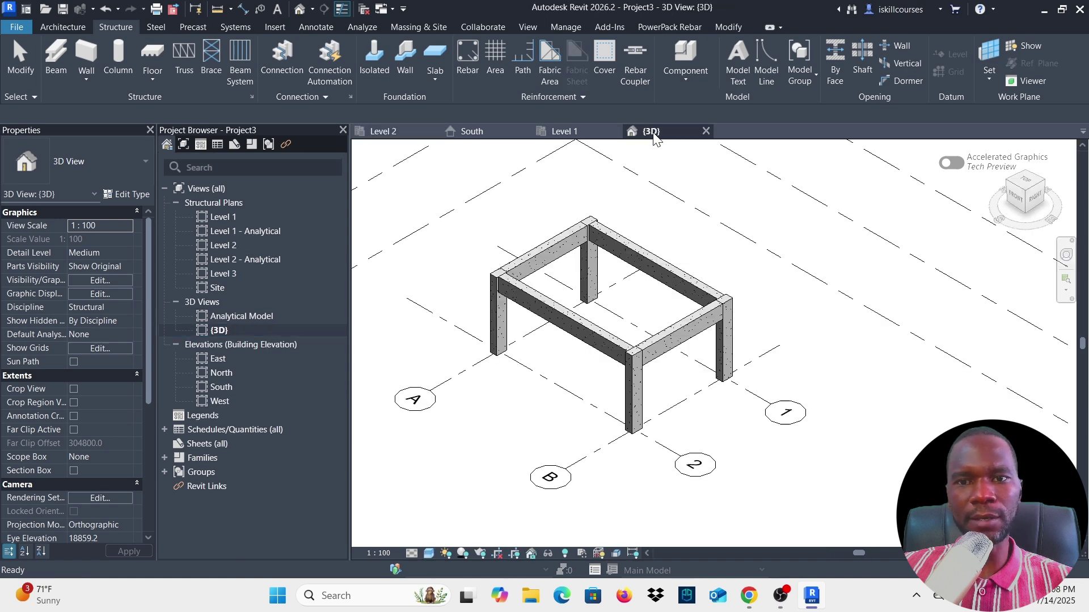
pyautogui.scroll(3, 614, 332)
pyautogui.scroll(-5, 647, 351)
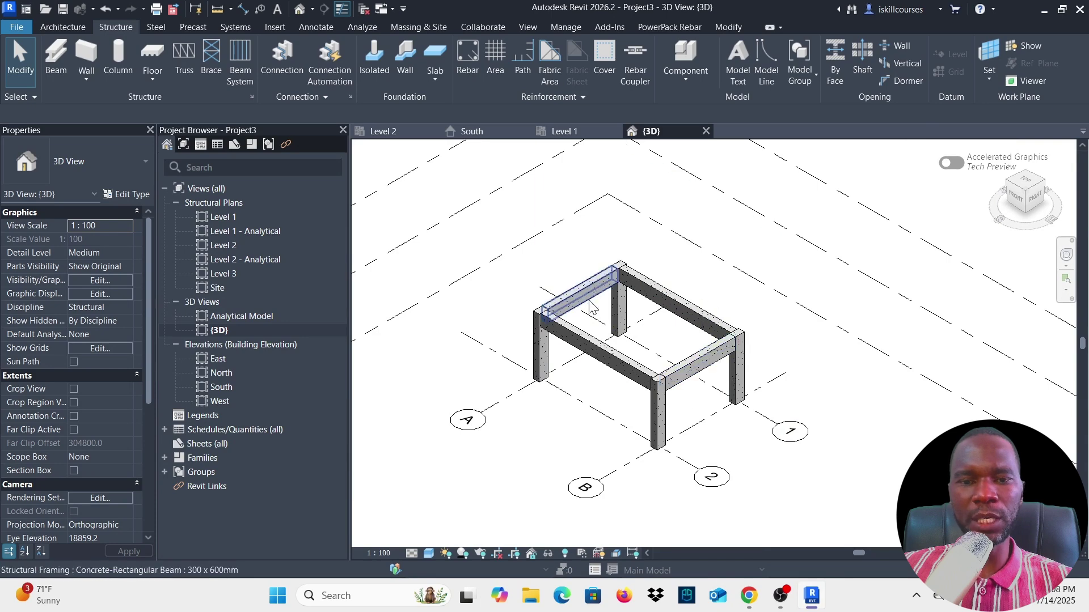
pyautogui.scroll(2, 658, 366)
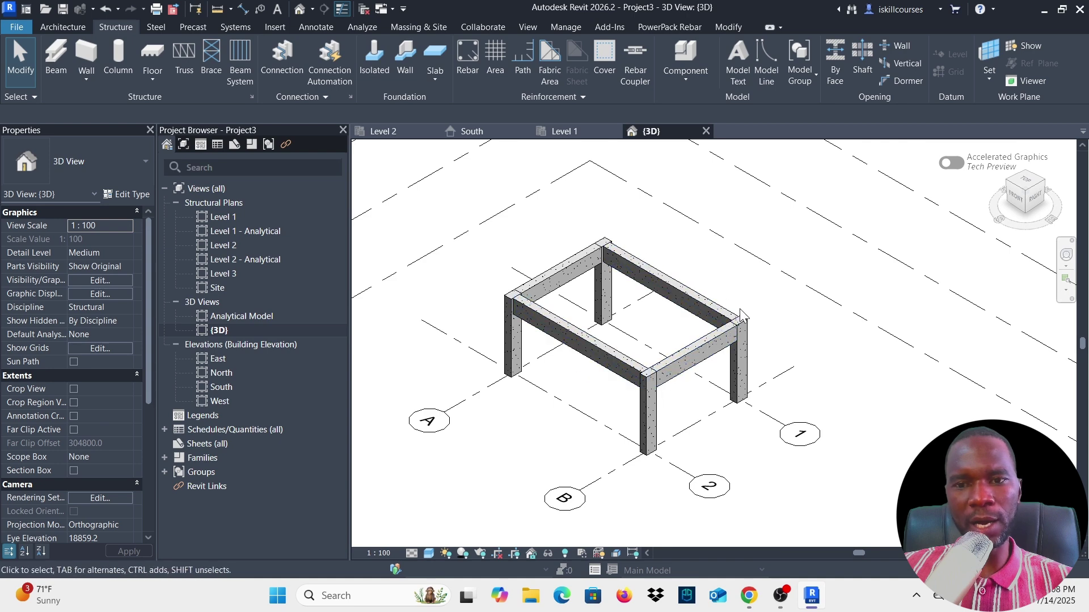
pyautogui.moveTo(587, 377)
pyautogui.keyDown('shift'); pyautogui.mouseDown(button='middle')
pyautogui.moveTo(529, 340)
pyautogui.moveTo(570, 379)
pyautogui.mouseUp(button='middle'); pyautogui.keyUp('shift')
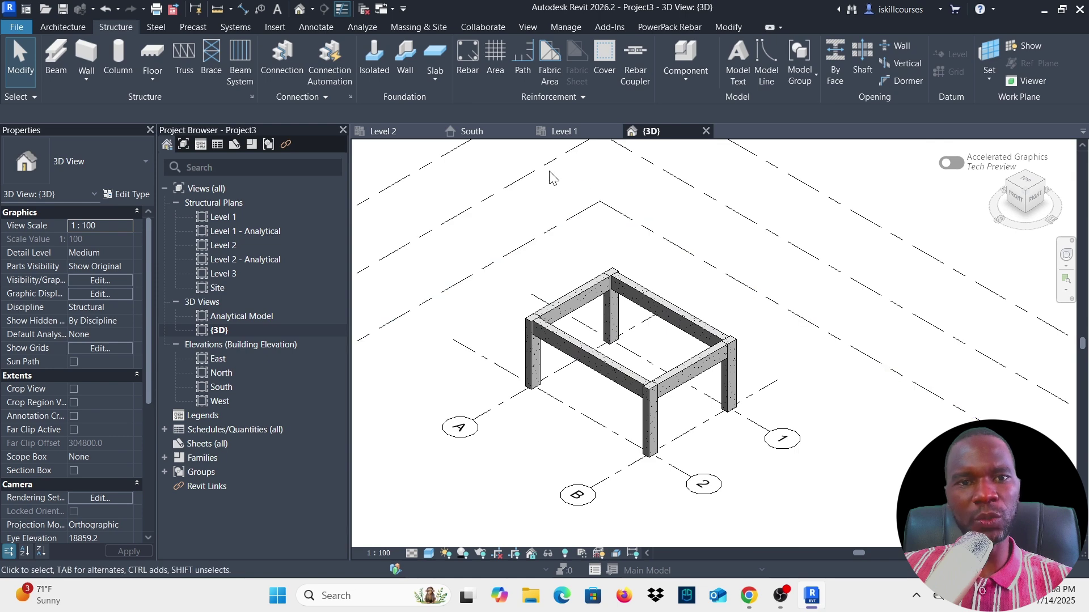
# Step: In the Level 2 structural plan, start a structural floor and set its type to Insitu Concrete 225mm
pyautogui.click(397, 132)
pyautogui.scroll(4, 536, 306)
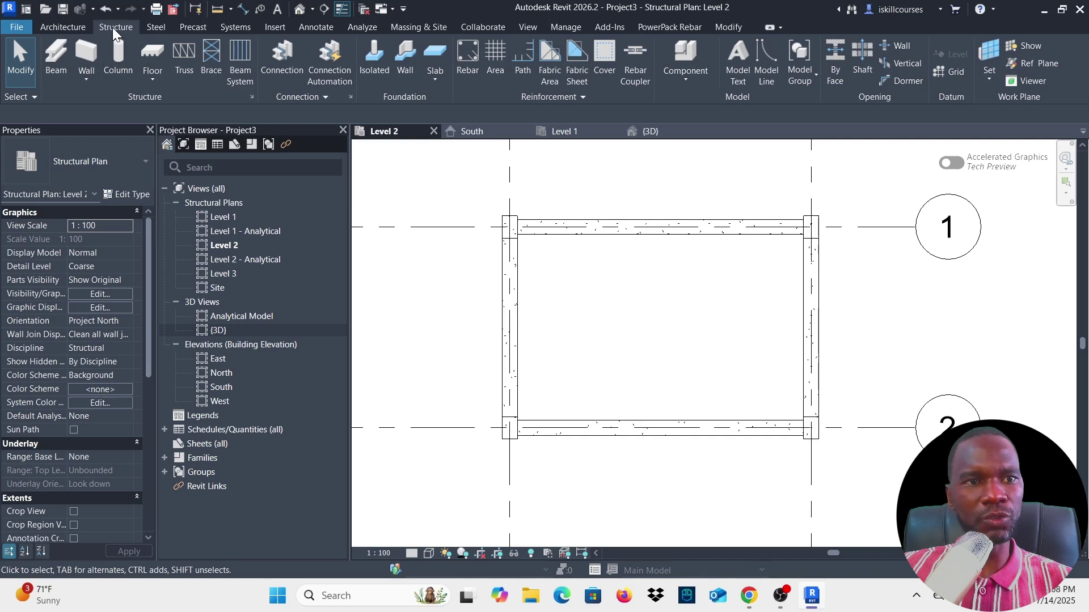
pyautogui.click(153, 79)
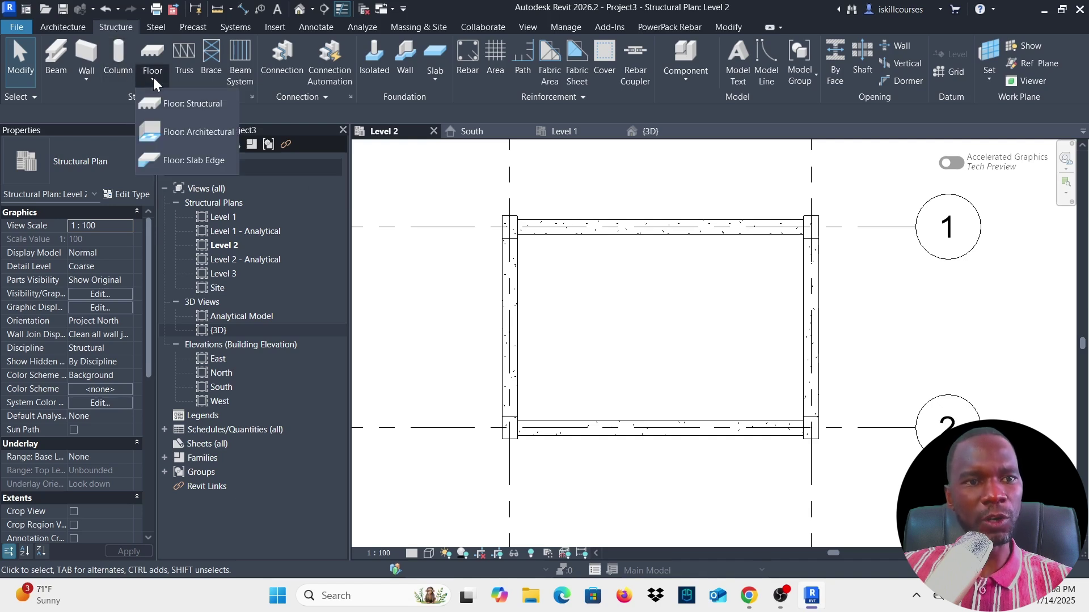
pyautogui.click(188, 110)
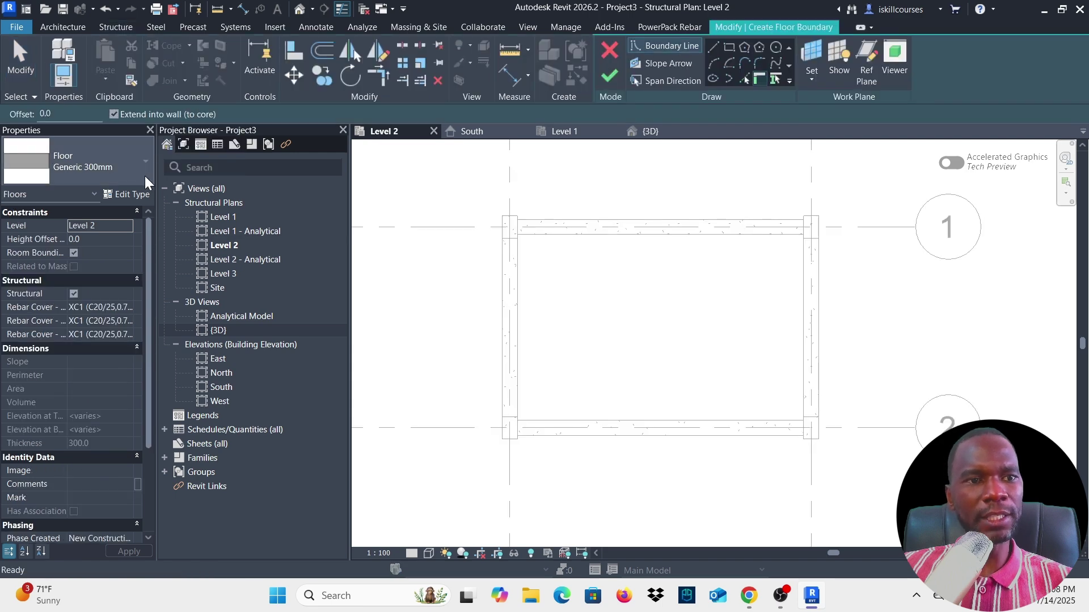
pyautogui.click(140, 163)
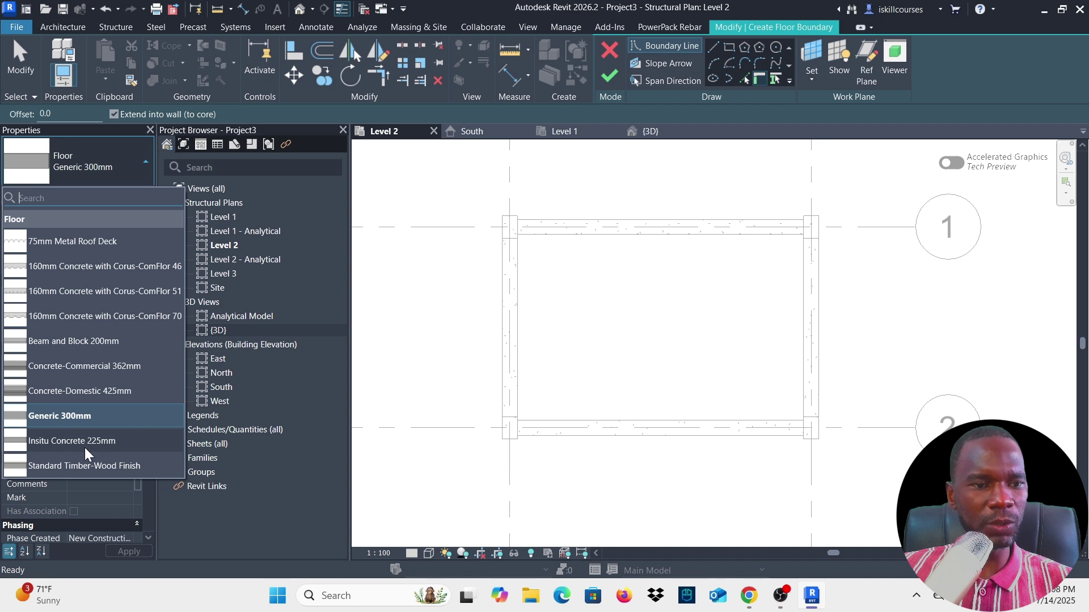
pyautogui.moveTo(92, 444)
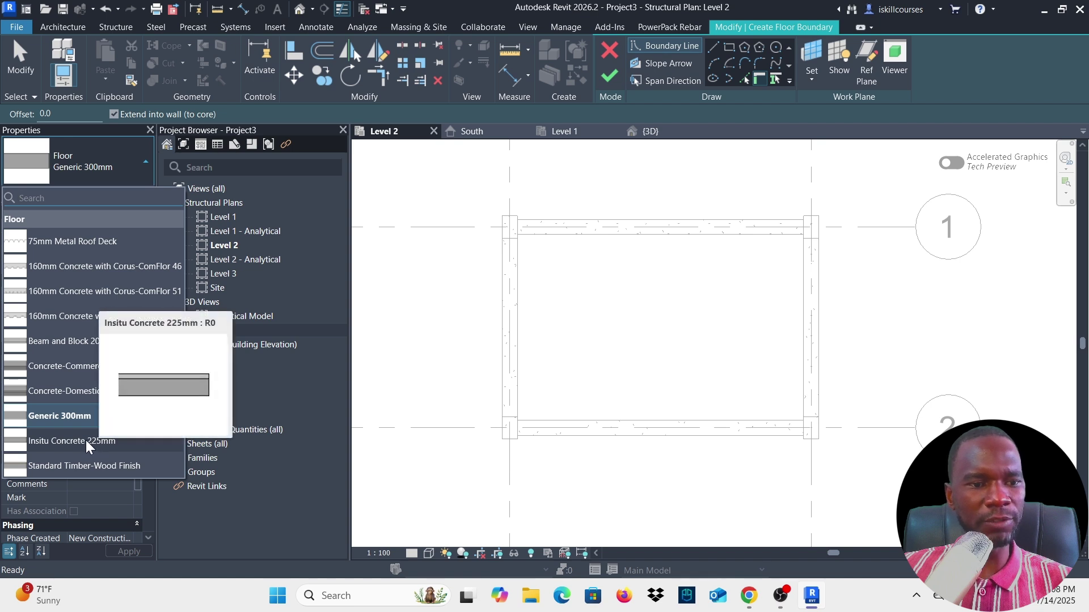
pyautogui.click(76, 438)
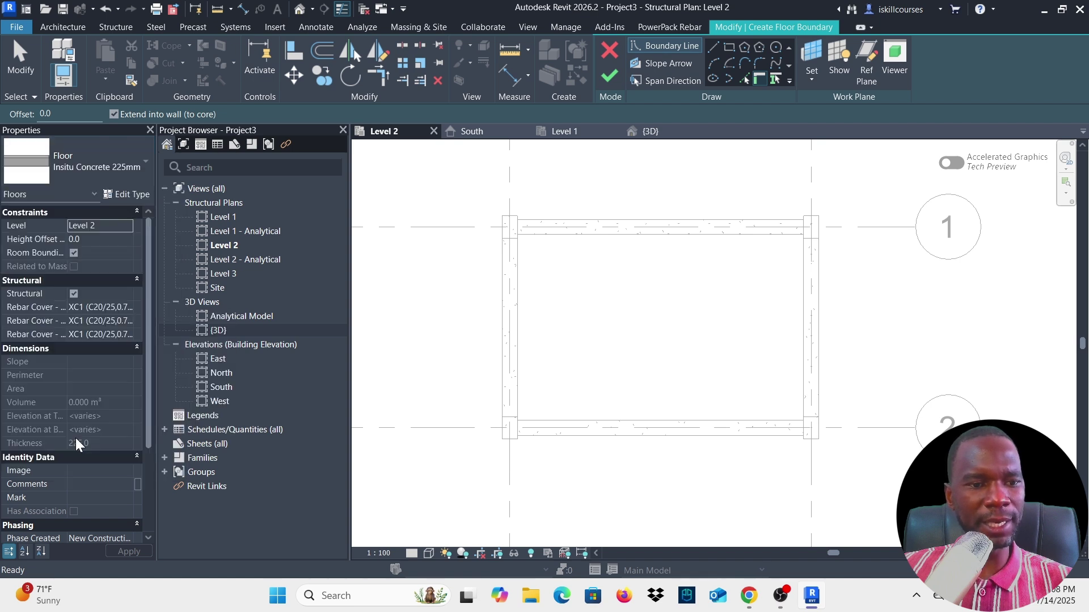
# Step: Check the layers, materials and thicknesses in the Insitu Concrete 225mm floor type's structure
pyautogui.click(126, 194)
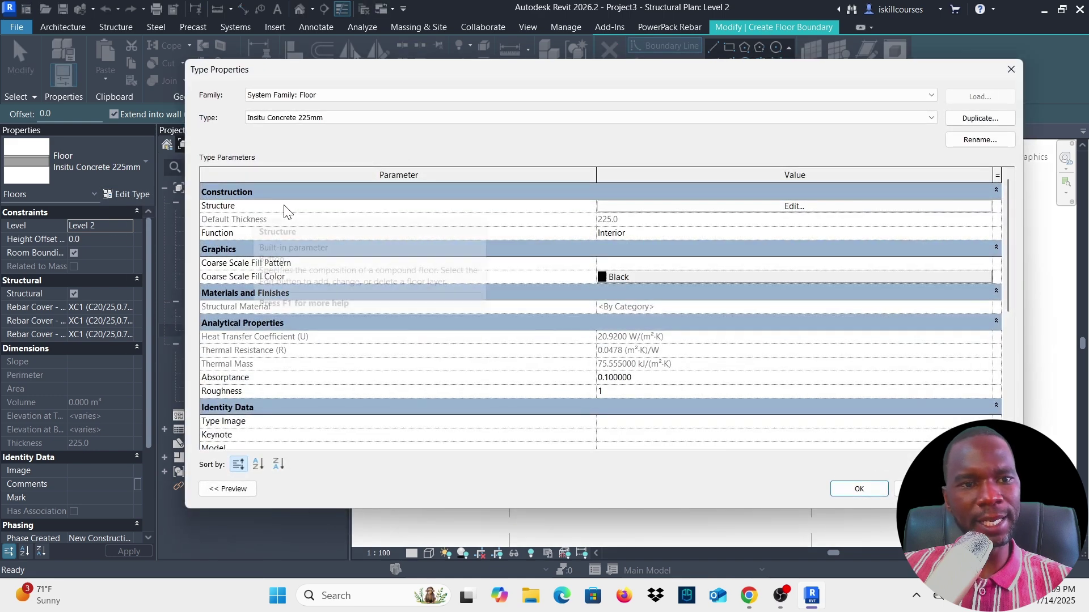
pyautogui.click(794, 207)
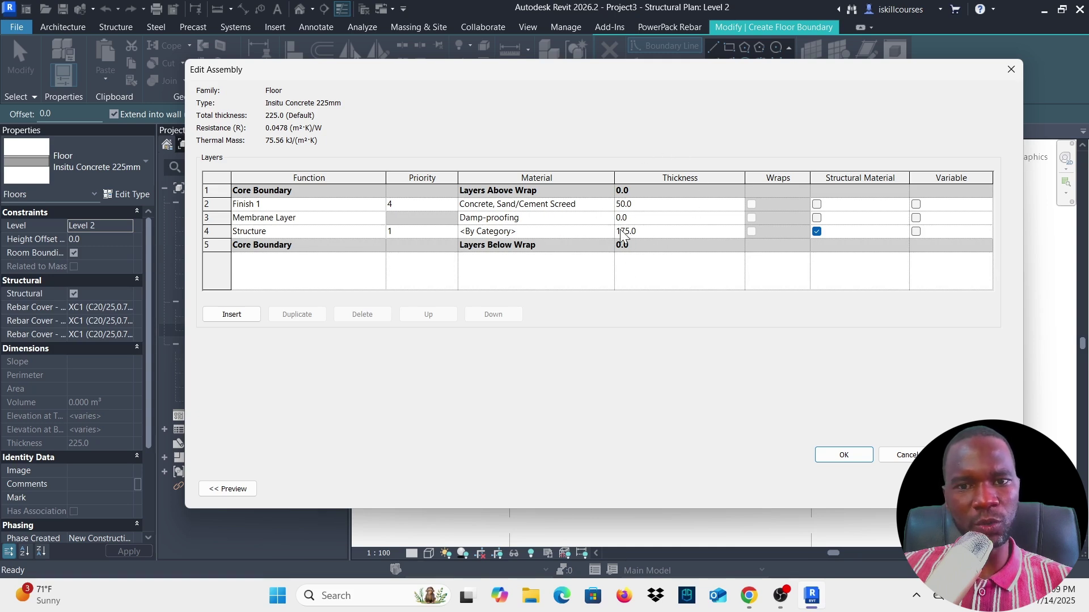
pyautogui.click(849, 456)
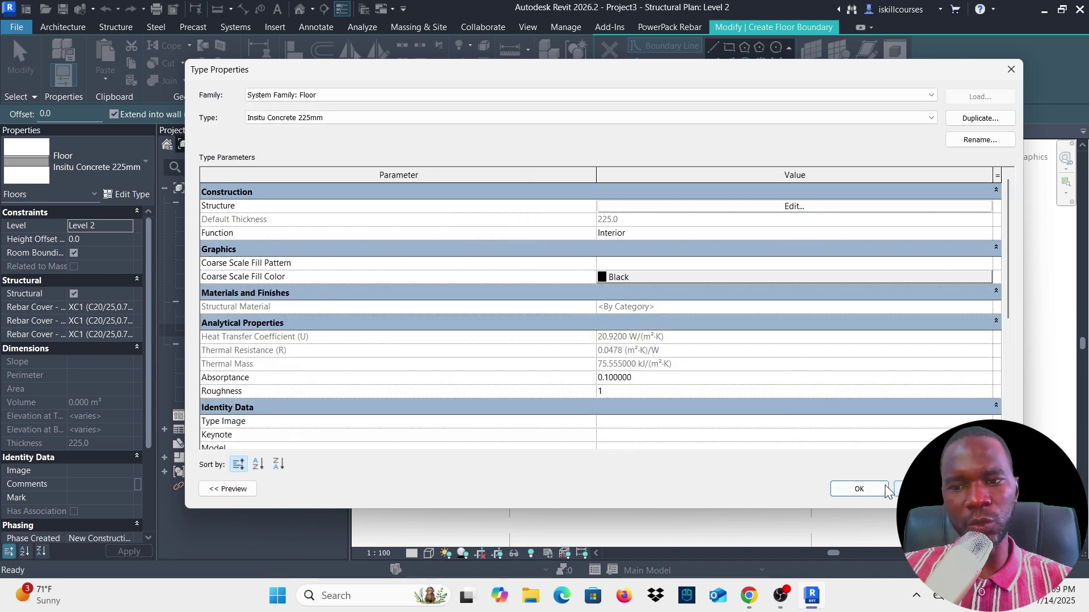
pyautogui.click(866, 487)
# Step: Sketch a rectangular floor boundary from the outer corner of column A-1 to the outer corner of column B-2 and finish the slab
pyautogui.scroll(-3, 518, 240)
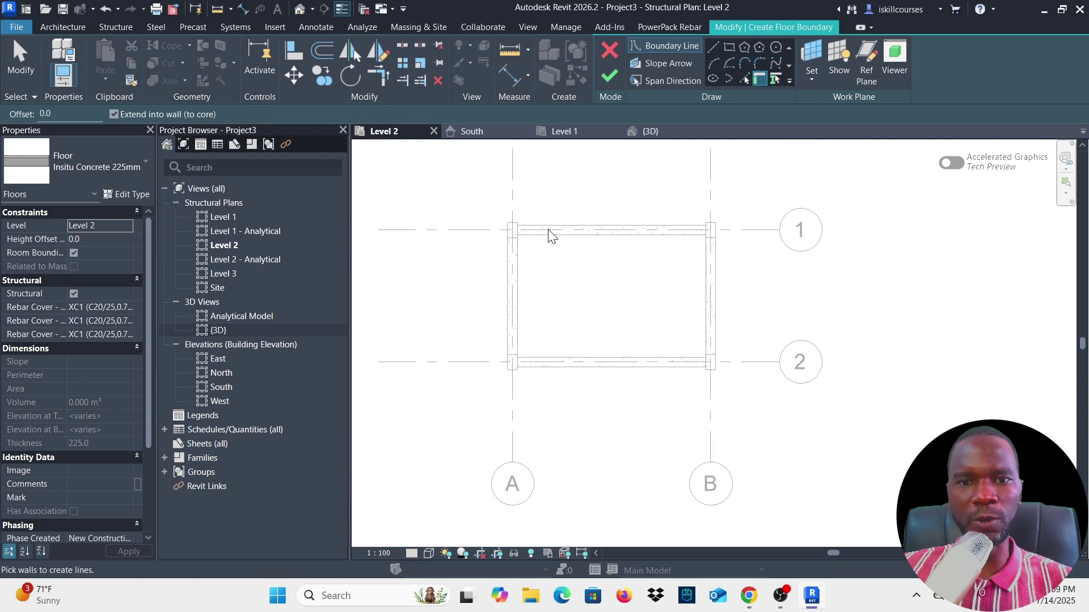
pyautogui.scroll(2, 551, 241)
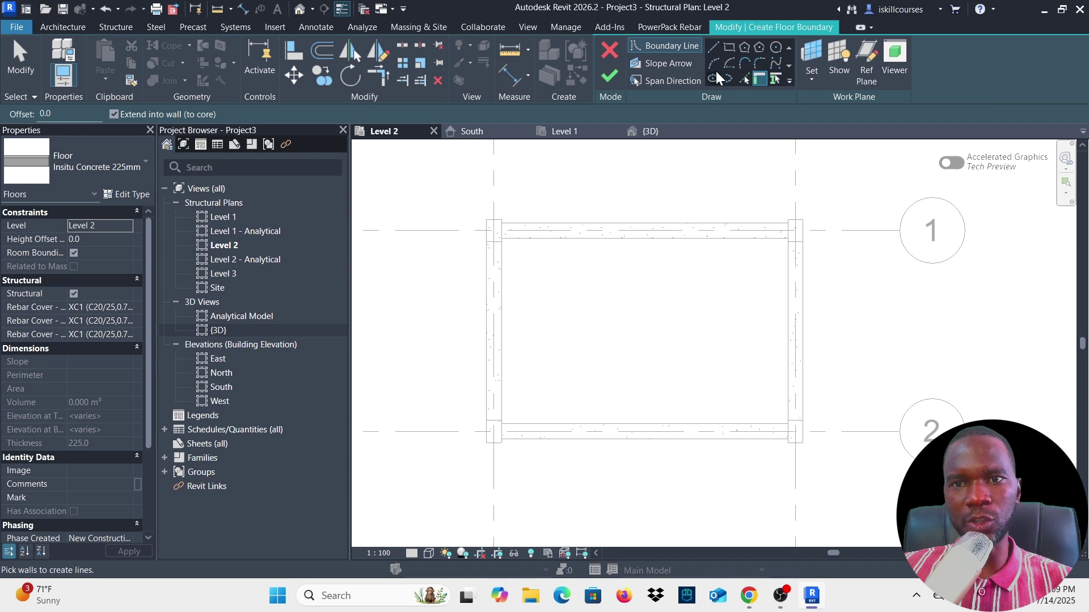
pyautogui.click(714, 45)
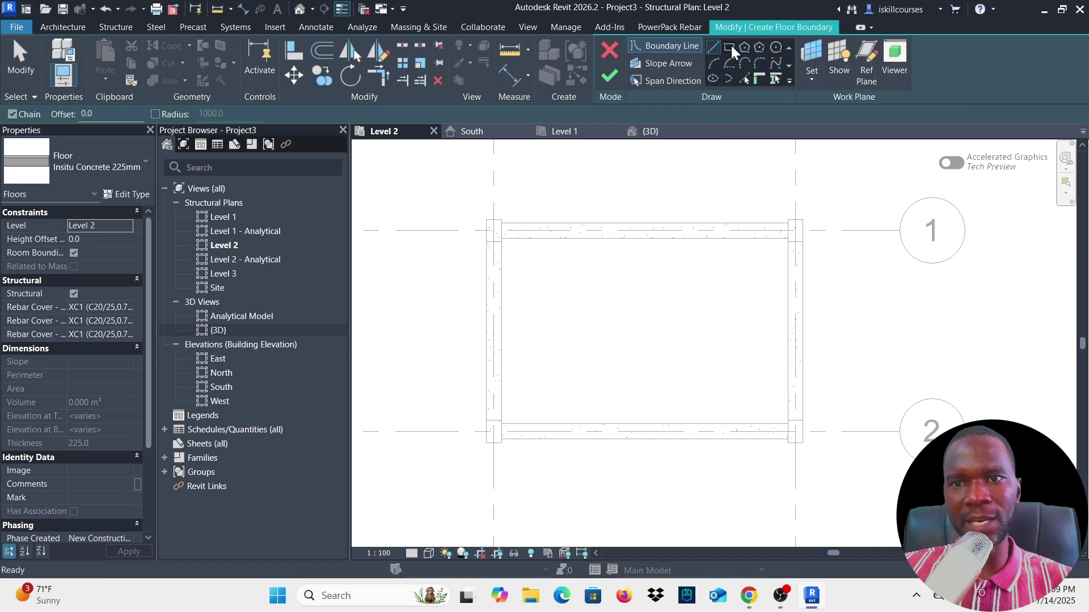
pyautogui.click(731, 46)
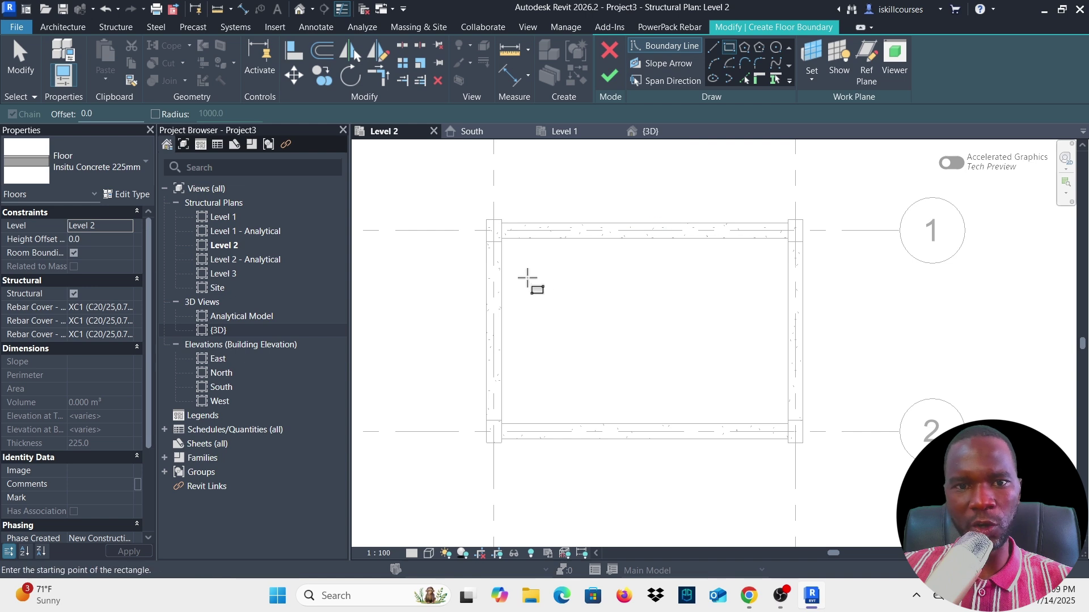
pyautogui.click(486, 220)
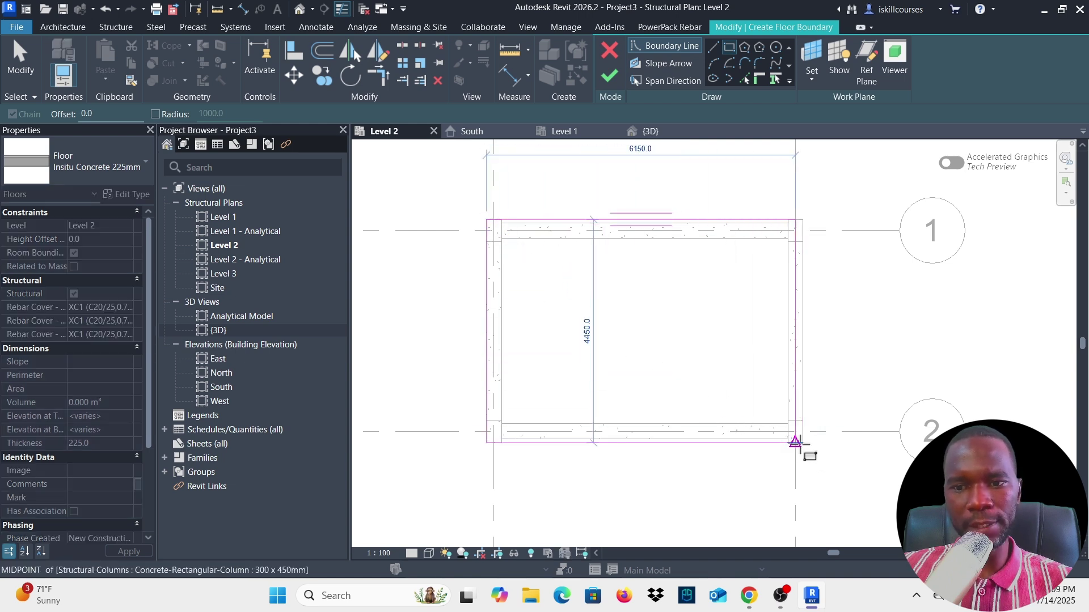
pyautogui.scroll(2, 817, 450)
pyautogui.scroll(1, 809, 446)
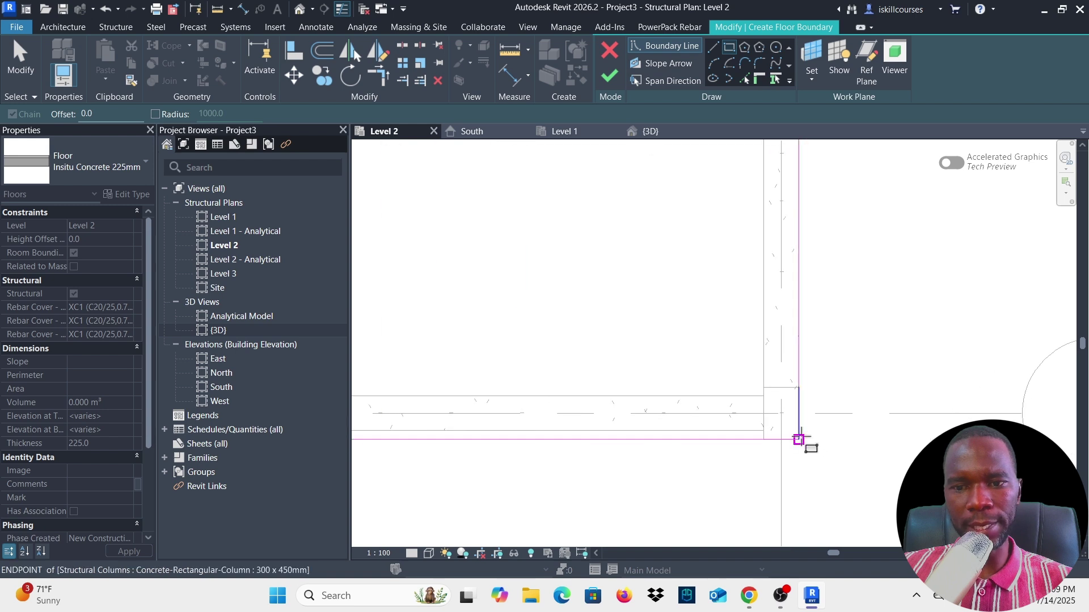
pyautogui.click(798, 440)
pyautogui.scroll(-4, 698, 418)
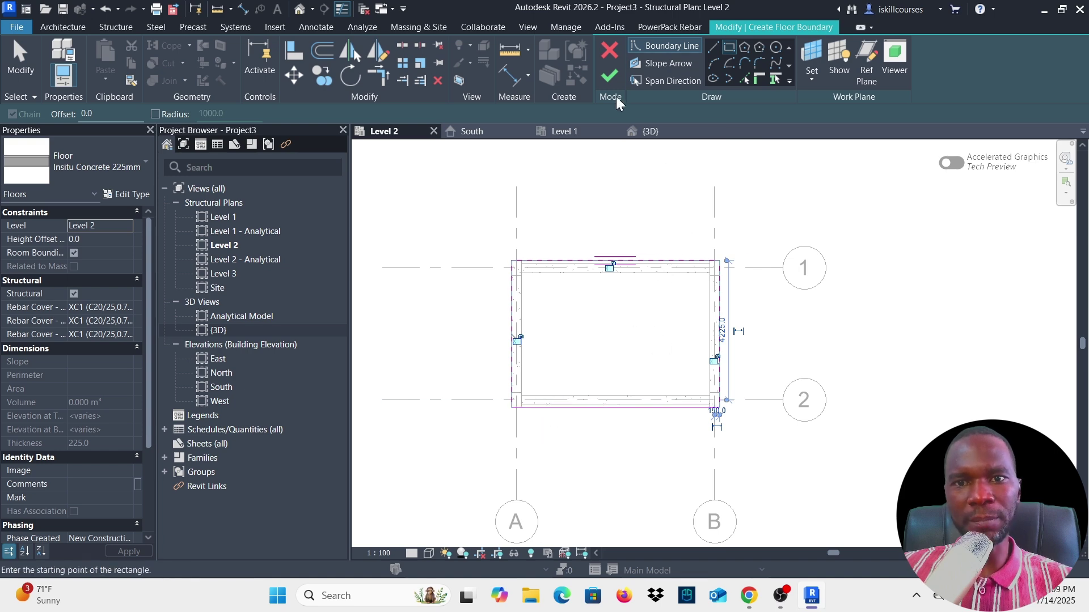
pyautogui.click(610, 76)
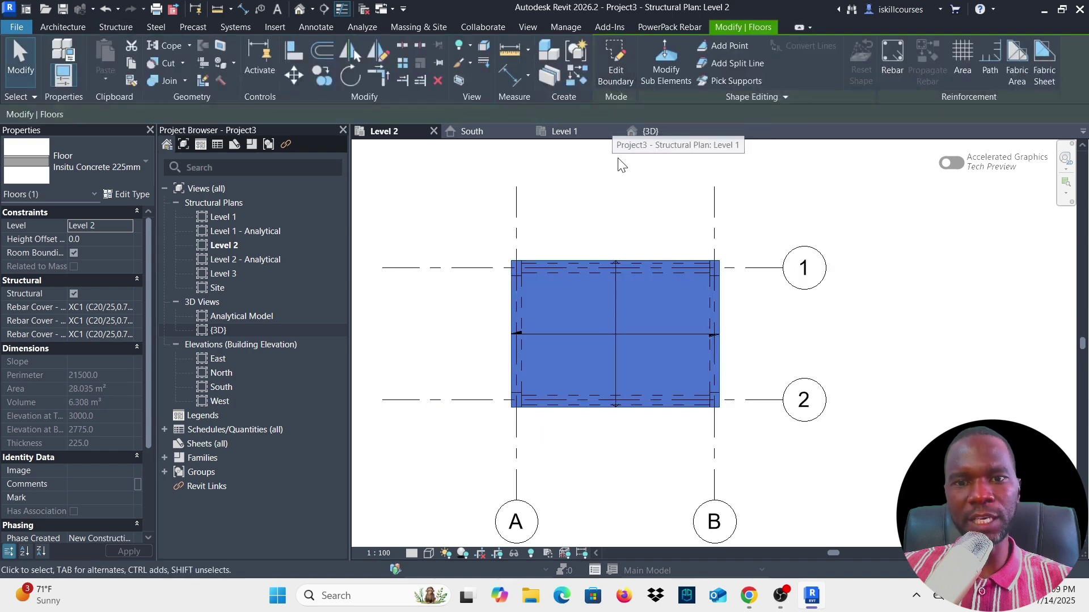
pyautogui.click(647, 199)
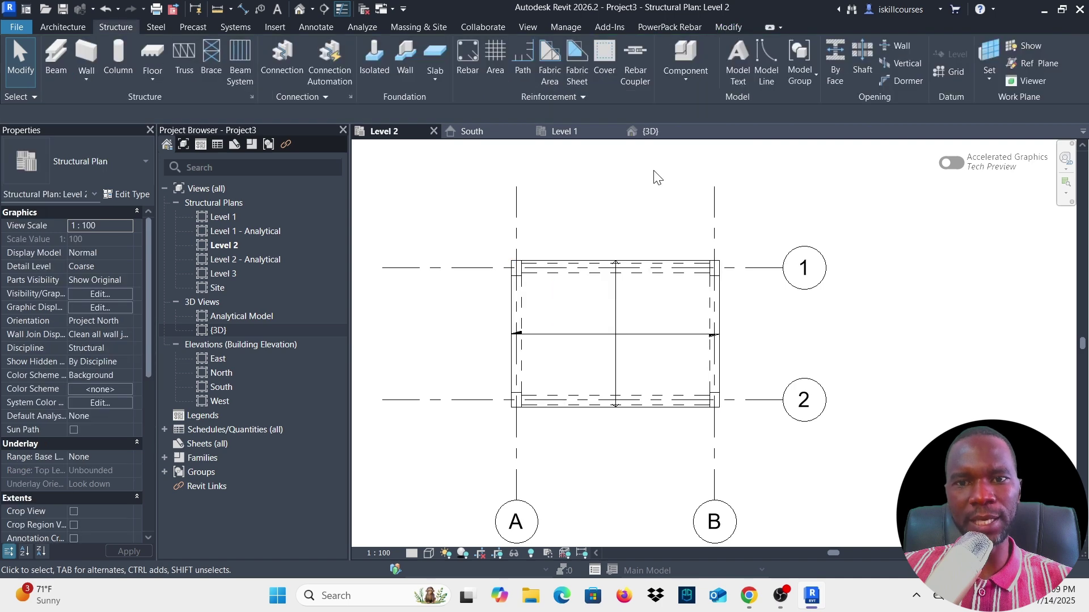
# Step: Switch to the 3D view and examine how the slab sits on the beams and columns, down to the column bases
pyautogui.click(651, 132)
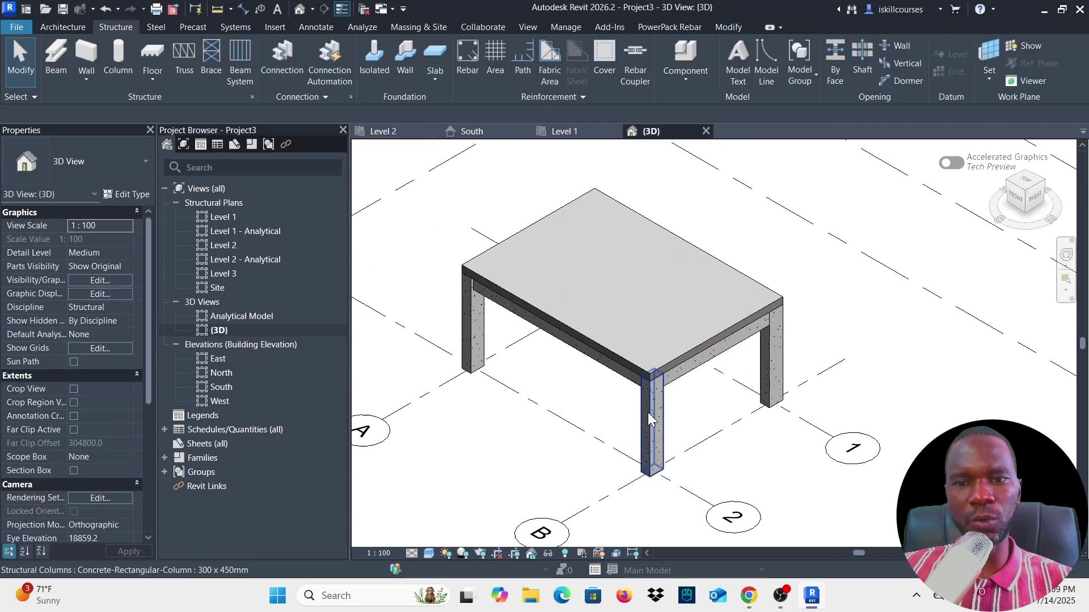
pyautogui.scroll(3, 650, 419)
pyautogui.scroll(-2, 659, 308)
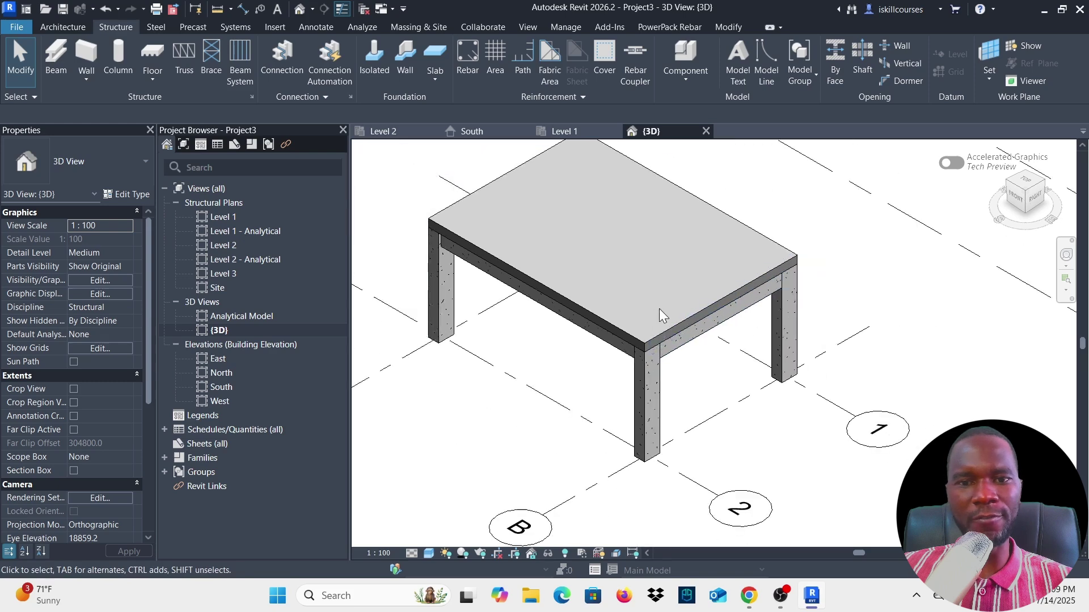
pyautogui.scroll(-2, 623, 309)
pyautogui.scroll(3, 615, 308)
pyautogui.scroll(-2, 627, 406)
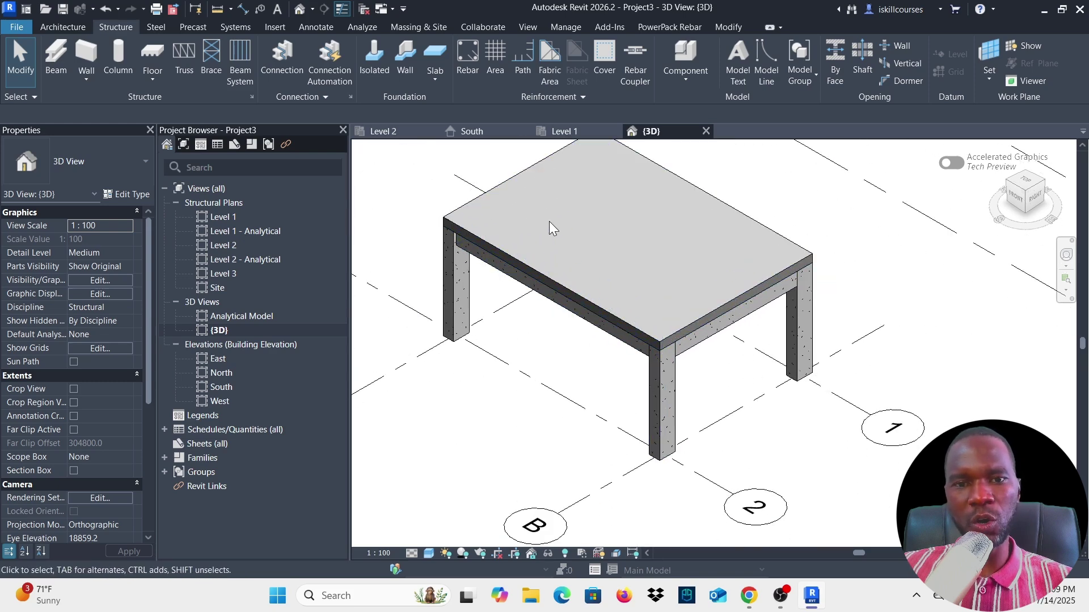
pyautogui.scroll(-2, 612, 286)
pyautogui.scroll(3, 656, 435)
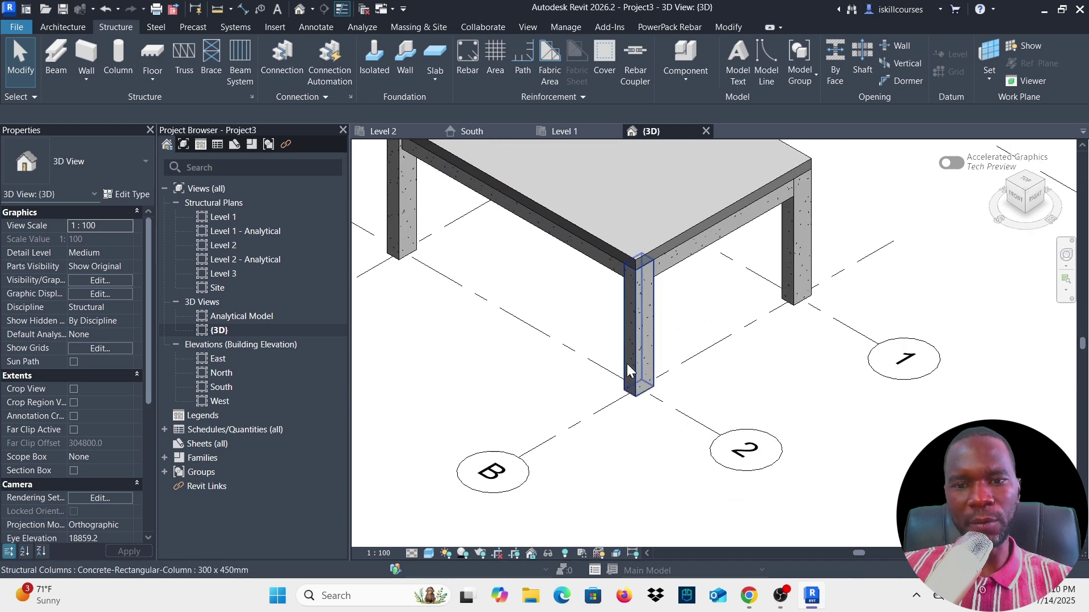
pyautogui.scroll(-2, 638, 389)
pyautogui.scroll(1, 638, 389)
pyautogui.scroll(-2, 630, 386)
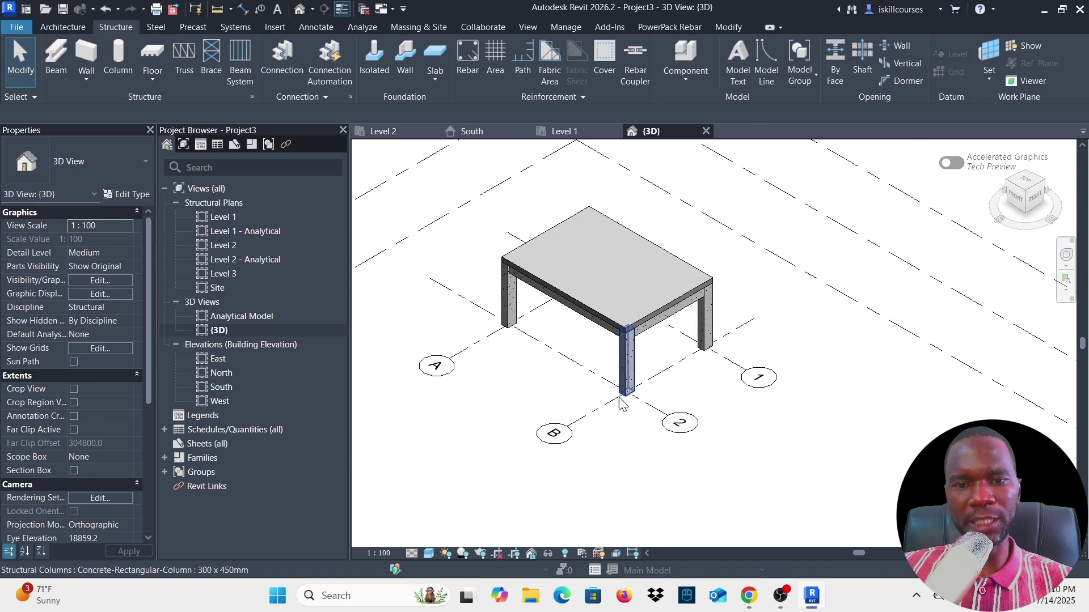
pyautogui.scroll(3, 601, 306)
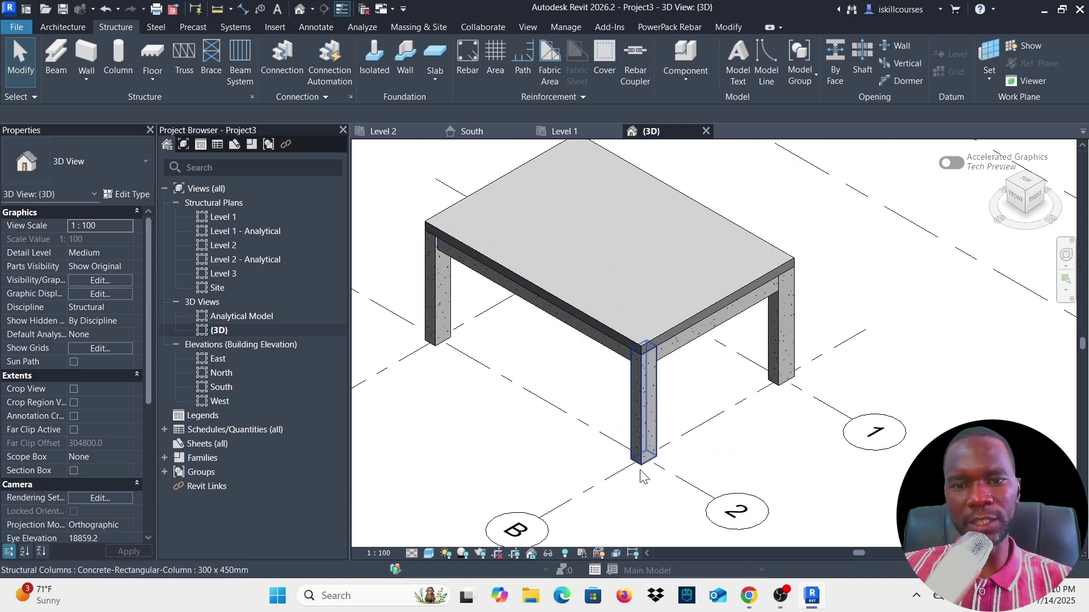
pyautogui.scroll(-3, 642, 475)
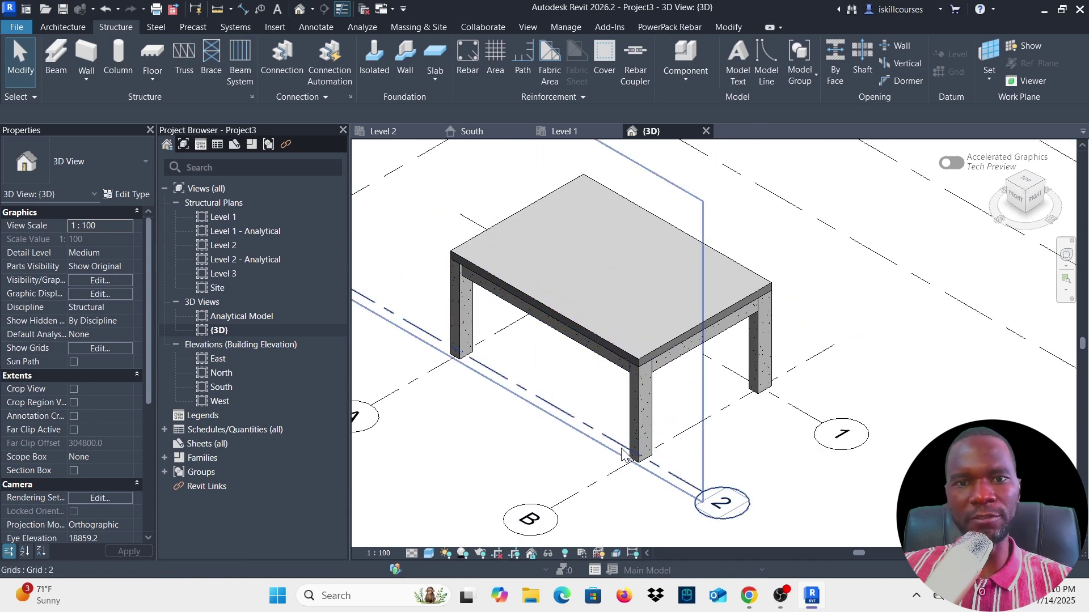
# Step: In the Level 1 structural plan, start an isolated foundation of type Footing-Rectangular 1800 x 1200 x 450mm and check the type's dimensions
pyautogui.click(569, 134)
pyautogui.scroll(3, 562, 255)
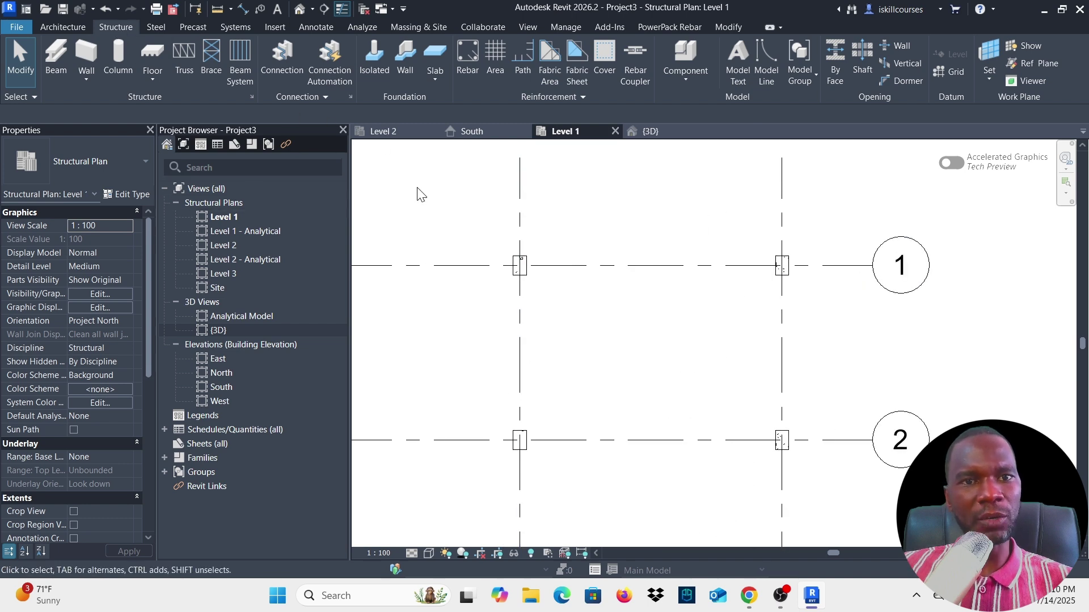
pyautogui.click(374, 72)
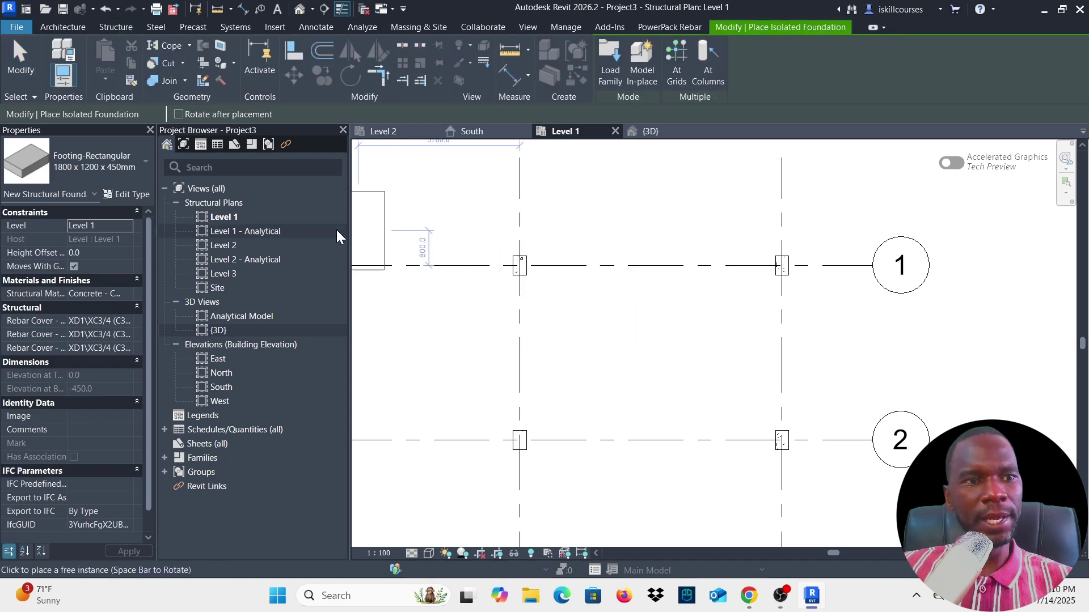
pyautogui.click(144, 163)
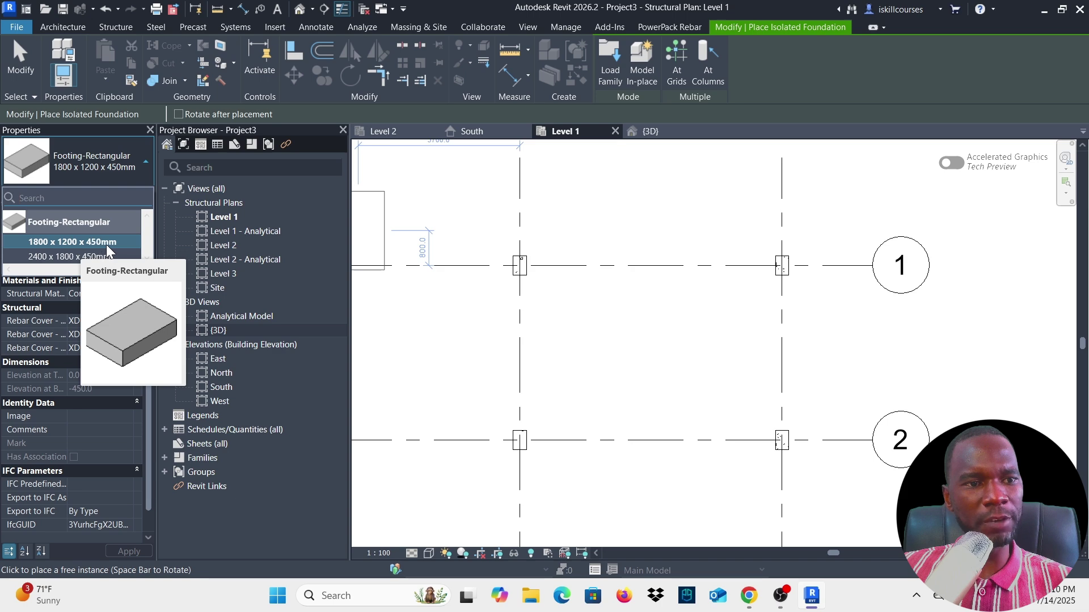
pyautogui.click(73, 241)
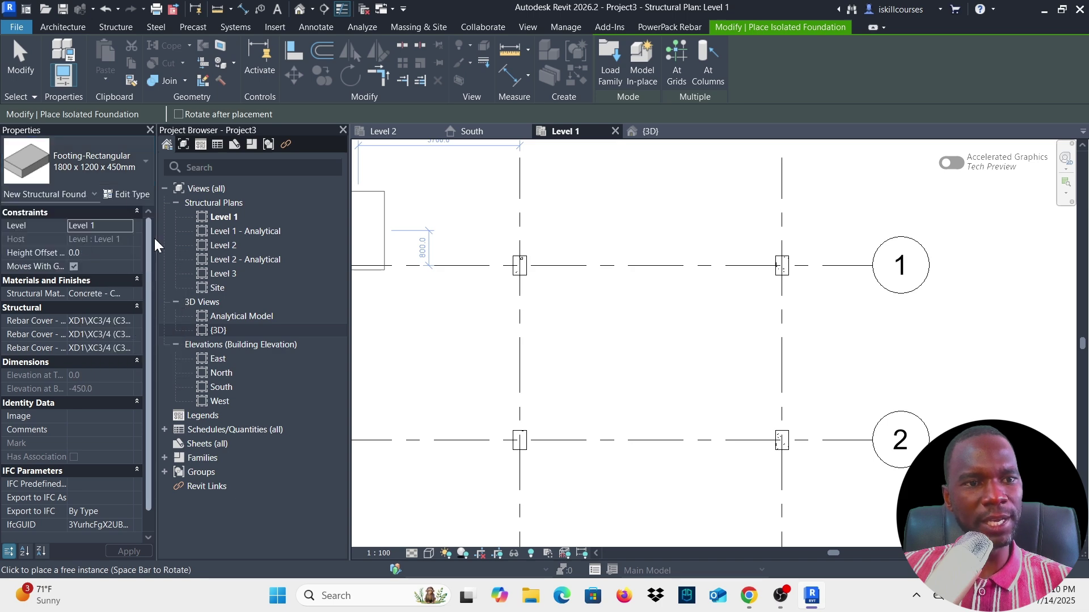
pyautogui.click(126, 194)
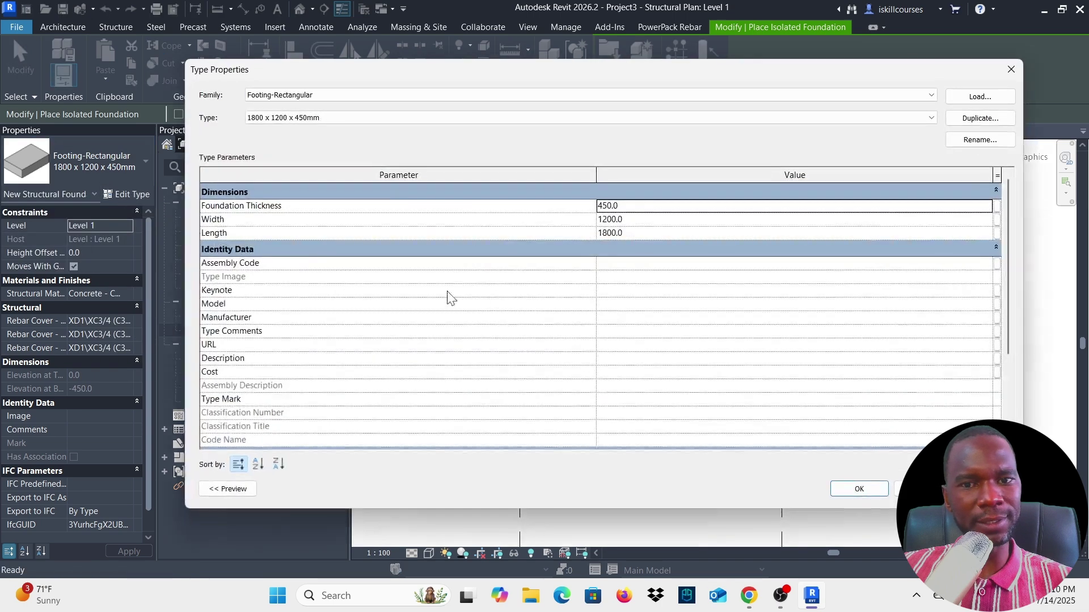
pyautogui.click(859, 489)
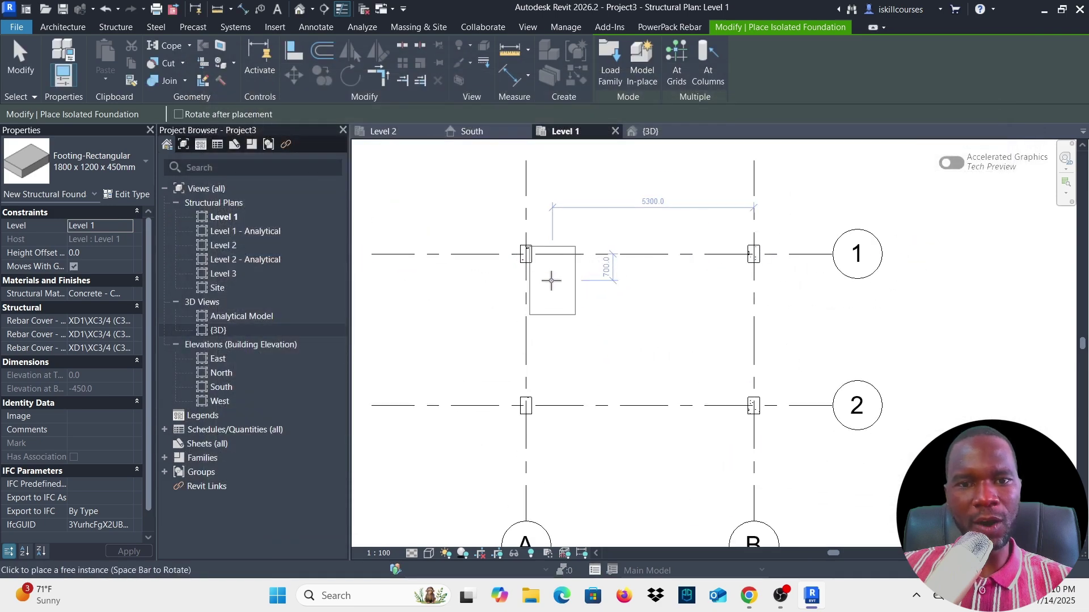
# Step: Rotate the footing so its 1800 mm side runs along grid 1, and place one at each of columns A-1 and B-1
pyautogui.scroll(3, 549, 279)
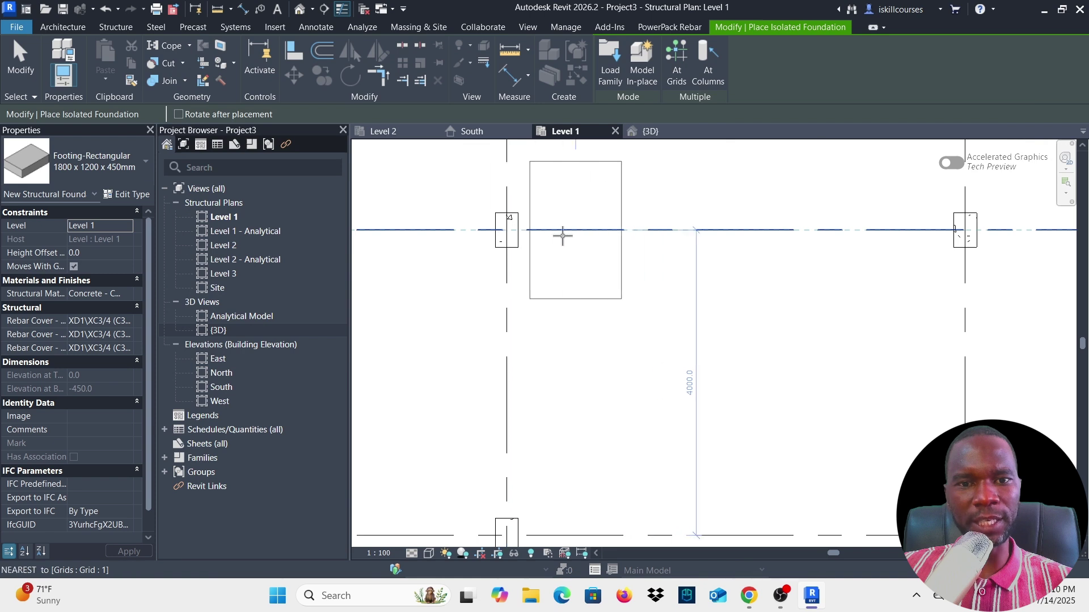
pyautogui.press('space')
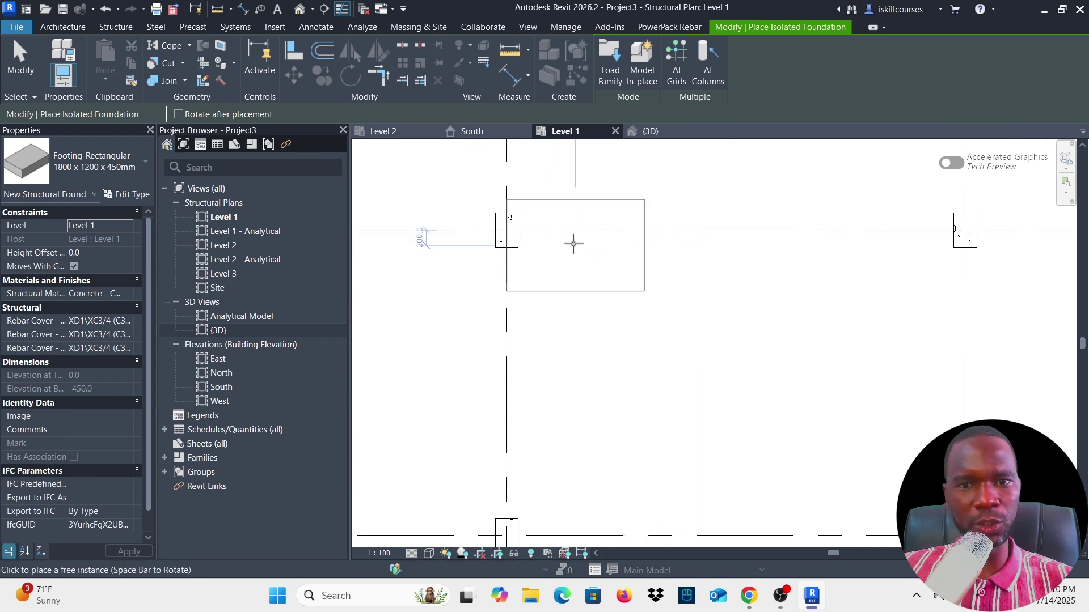
pyautogui.press('space')
pyautogui.press('space')
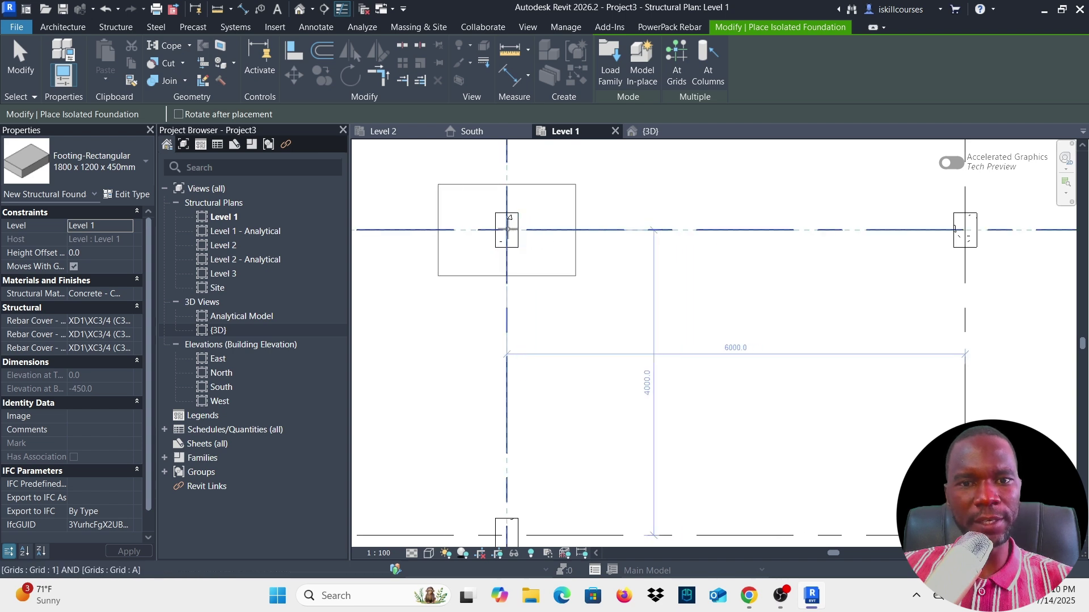
pyautogui.scroll(-3, 544, 242)
pyautogui.scroll(3, 828, 245)
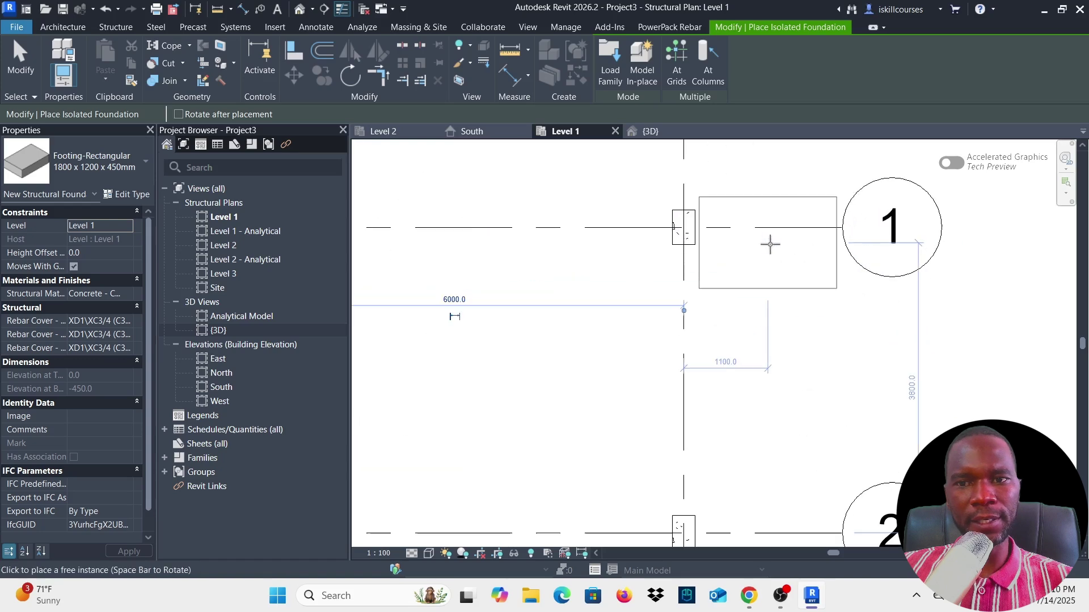
pyautogui.click(685, 228)
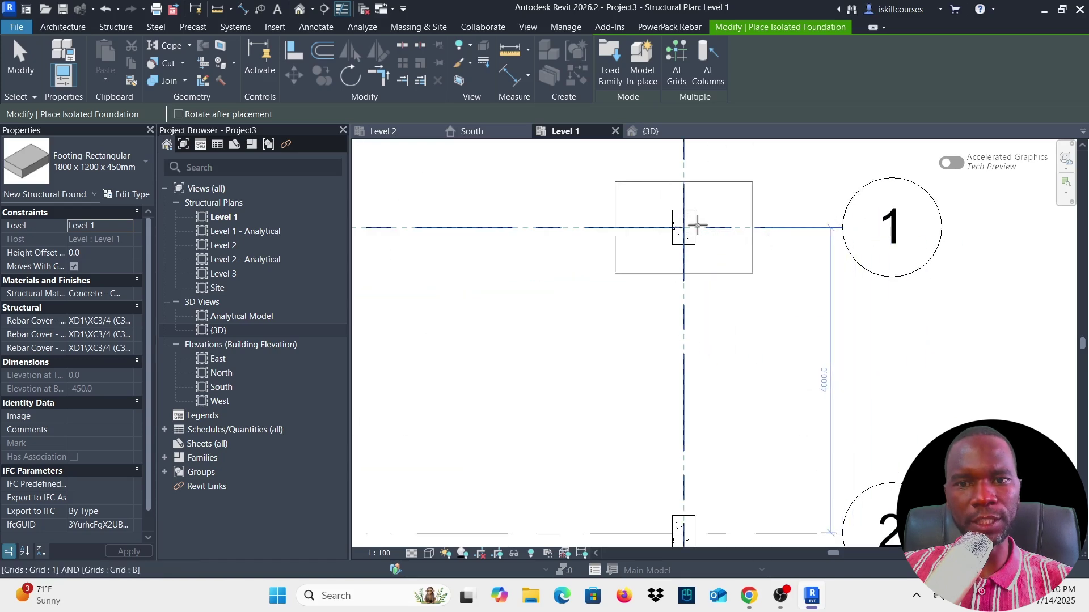
# Step: Place matching isolated footings at grid intersections B-2 and A-2, and finish placing foundations
pyautogui.scroll(-3, 692, 221)
pyautogui.scroll(3, 703, 363)
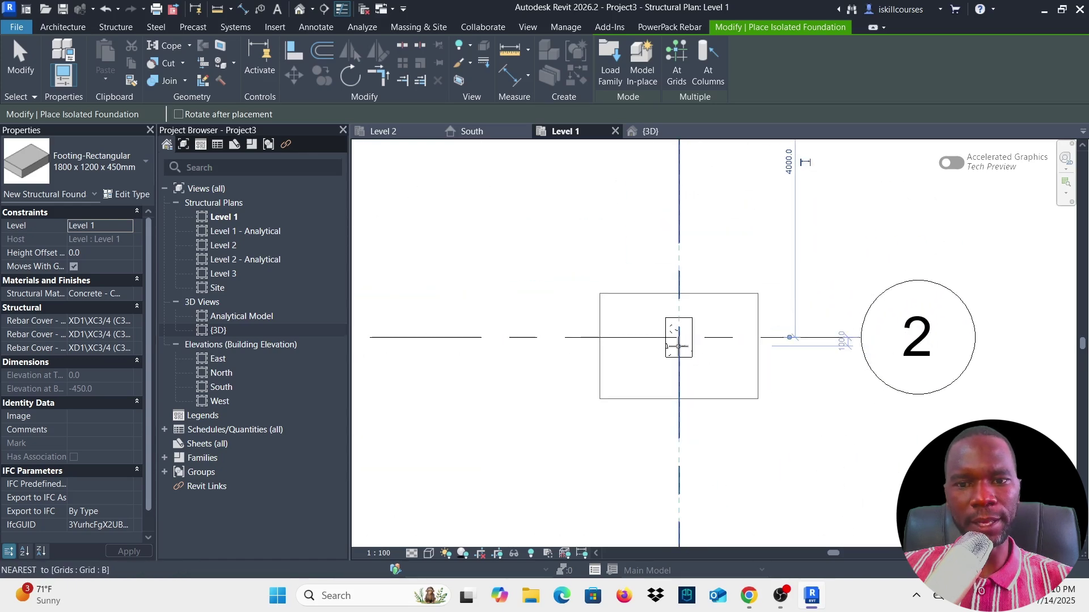
pyautogui.click(679, 337)
pyautogui.scroll(-3, 729, 334)
pyautogui.scroll(4, 562, 338)
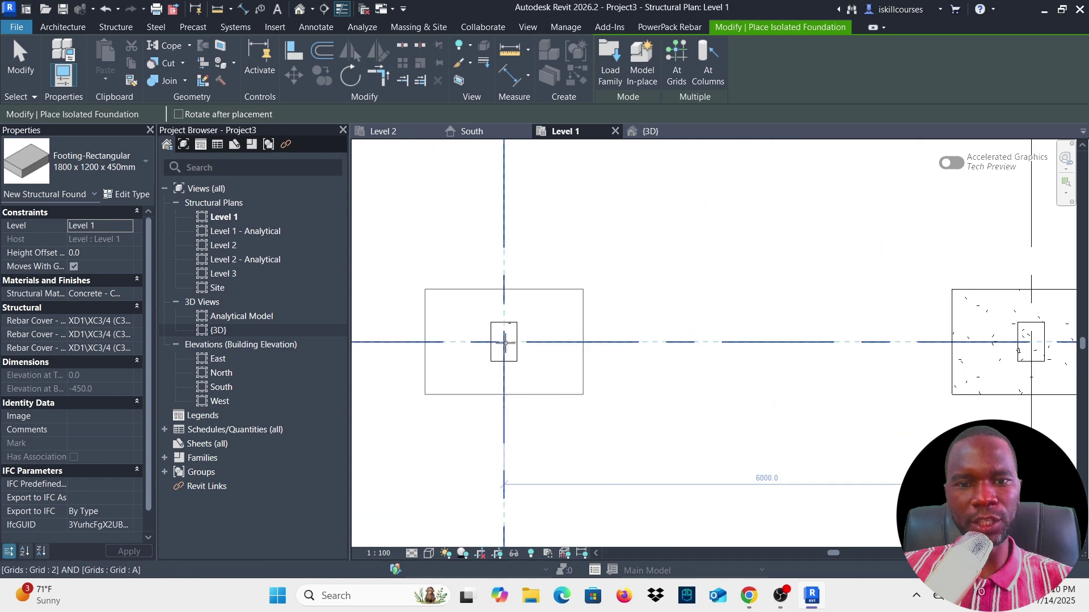
pyautogui.click(596, 345)
pyautogui.scroll(-4, 584, 343)
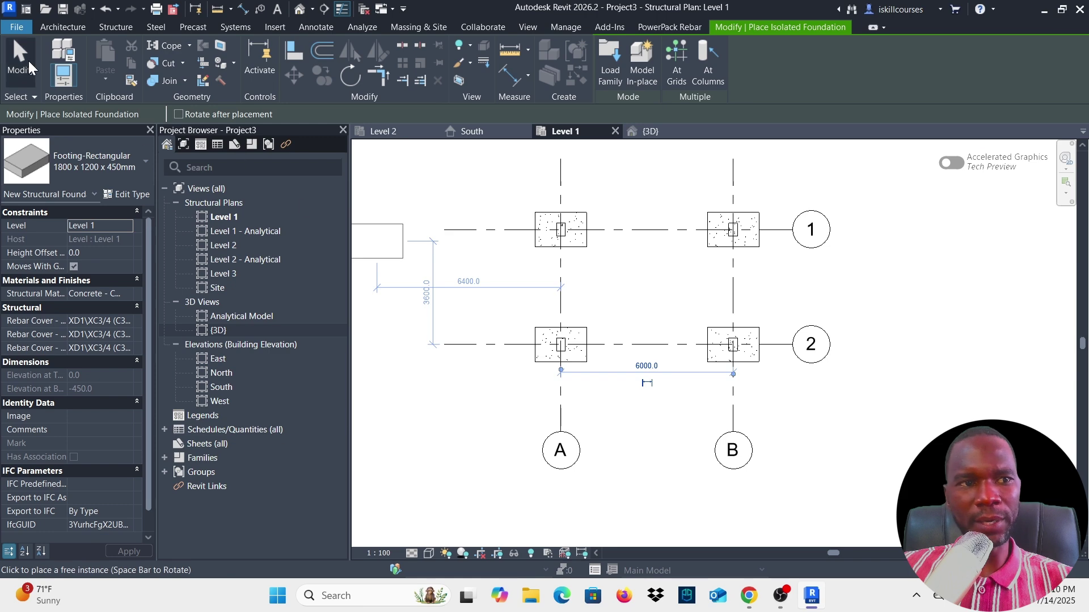
pyautogui.click(29, 60)
# Step: Switch to the 3D view and examine the footings under the columns together with the beams and slab from several angles
pyautogui.click(648, 132)
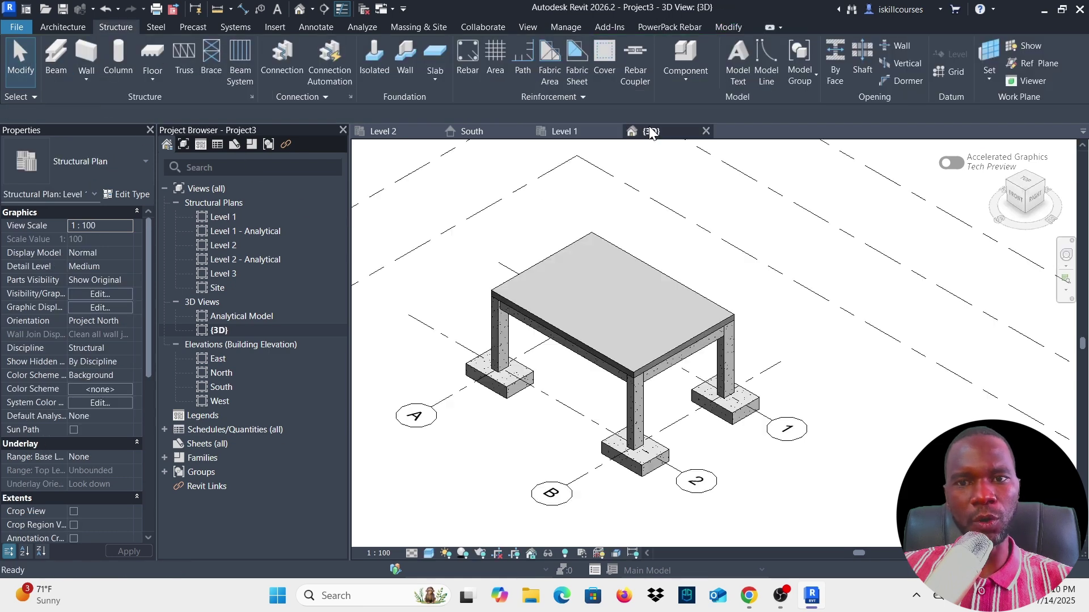
pyautogui.scroll(2, 618, 481)
pyautogui.scroll(-4, 669, 340)
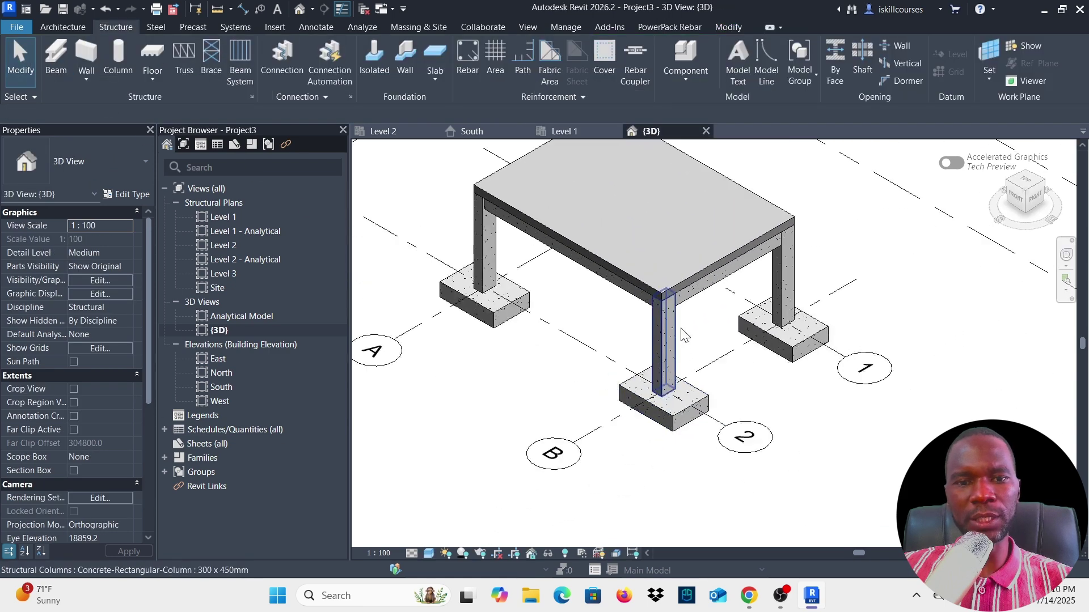
pyautogui.scroll(5, 648, 336)
pyautogui.scroll(-5, 648, 336)
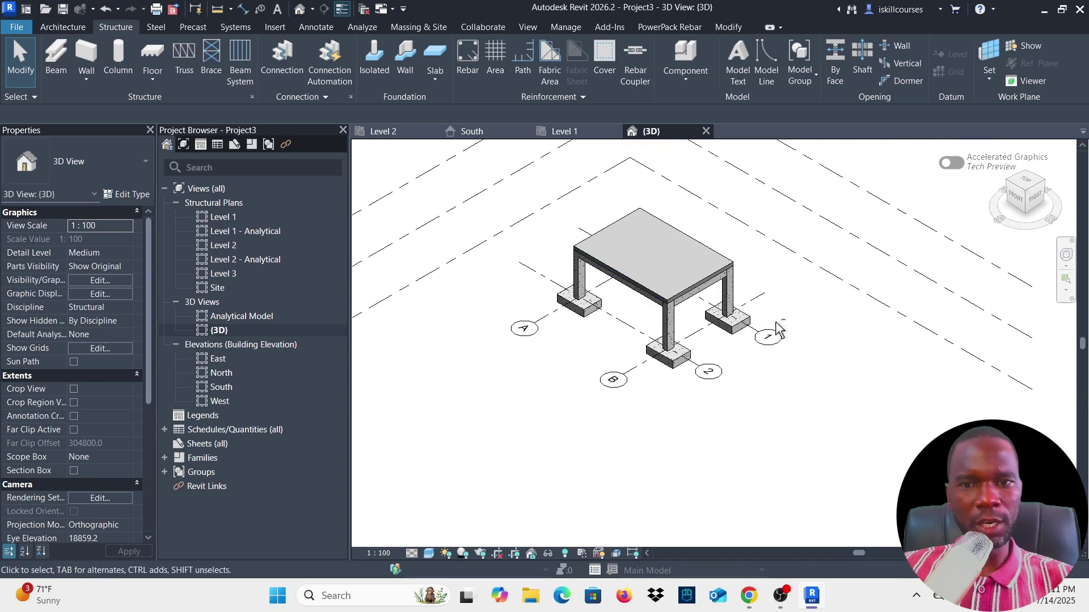
pyautogui.keyDown('shift'); pyautogui.moveTo(778, 328); pyautogui.dragTo(639, 317, button='middle'); pyautogui.keyUp('shift')
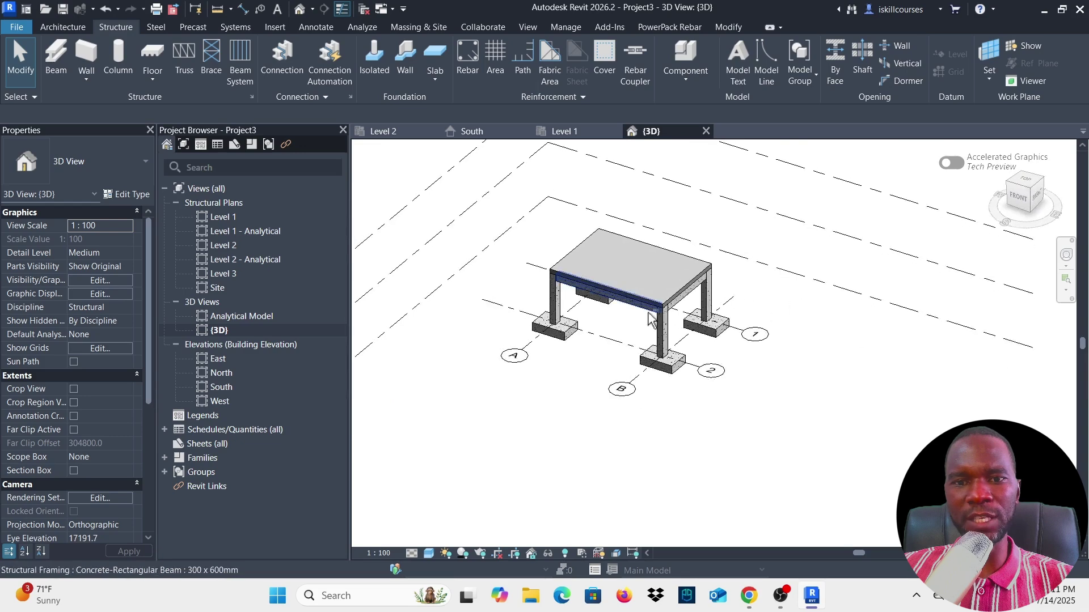
pyautogui.scroll(4, 639, 318)
pyautogui.scroll(-3, 652, 292)
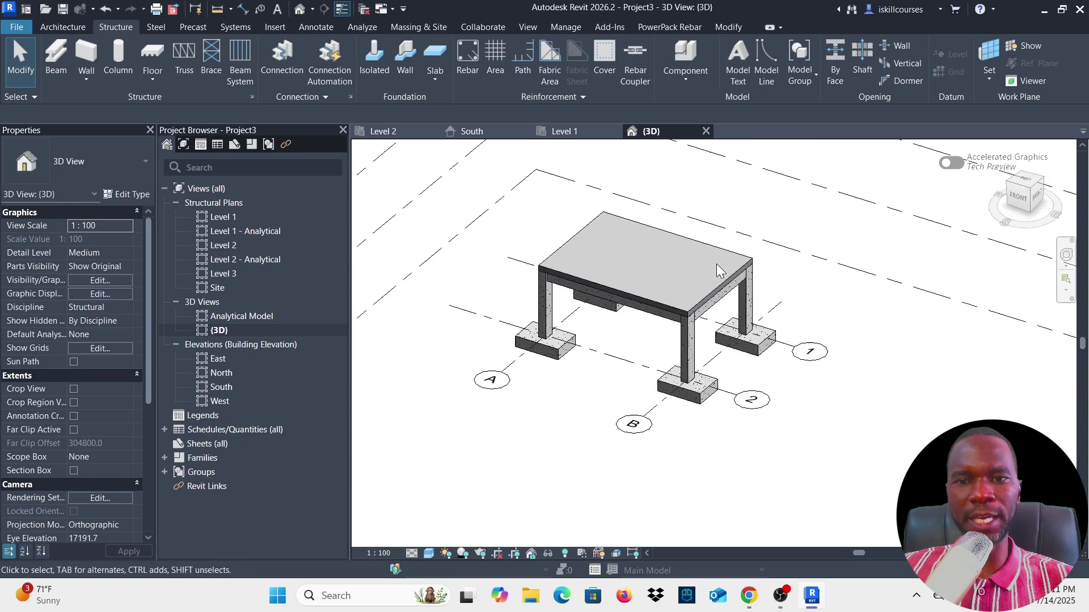
pyautogui.scroll(3, 688, 469)
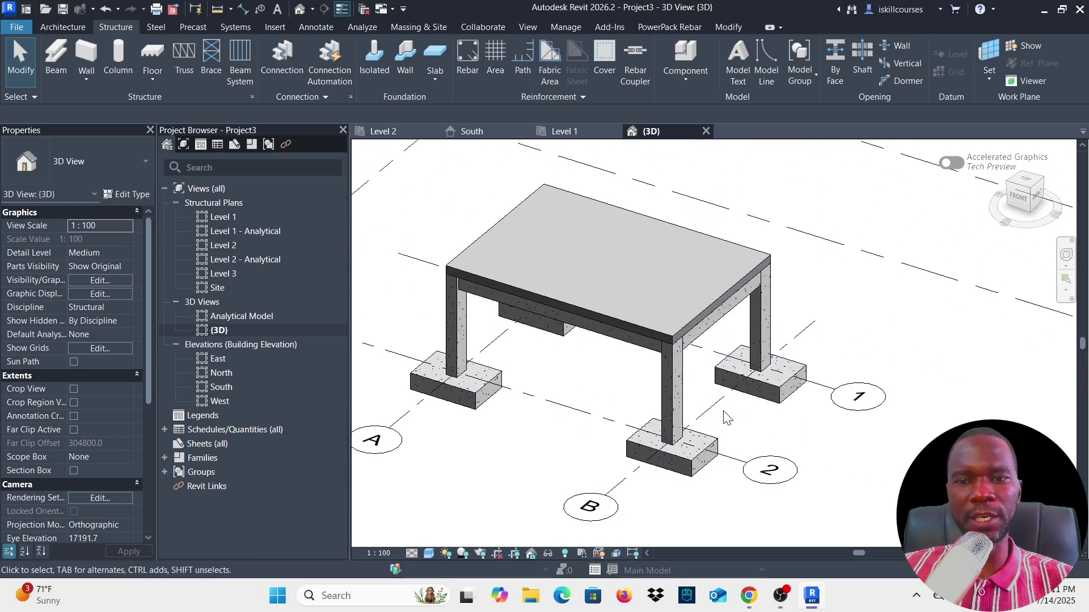
pyautogui.scroll(2, 709, 283)
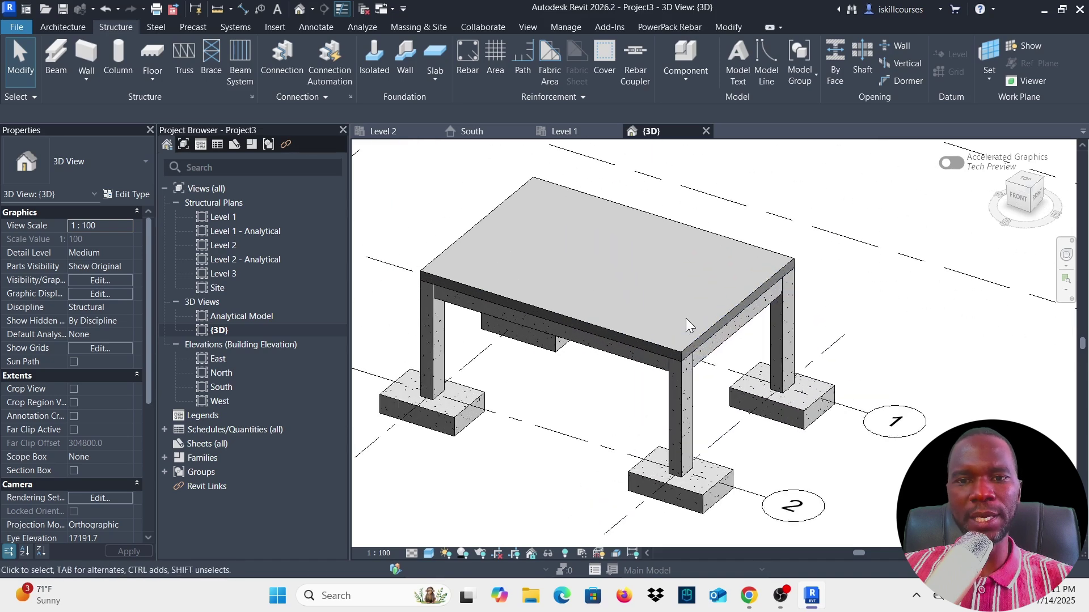
pyautogui.scroll(-2, 680, 304)
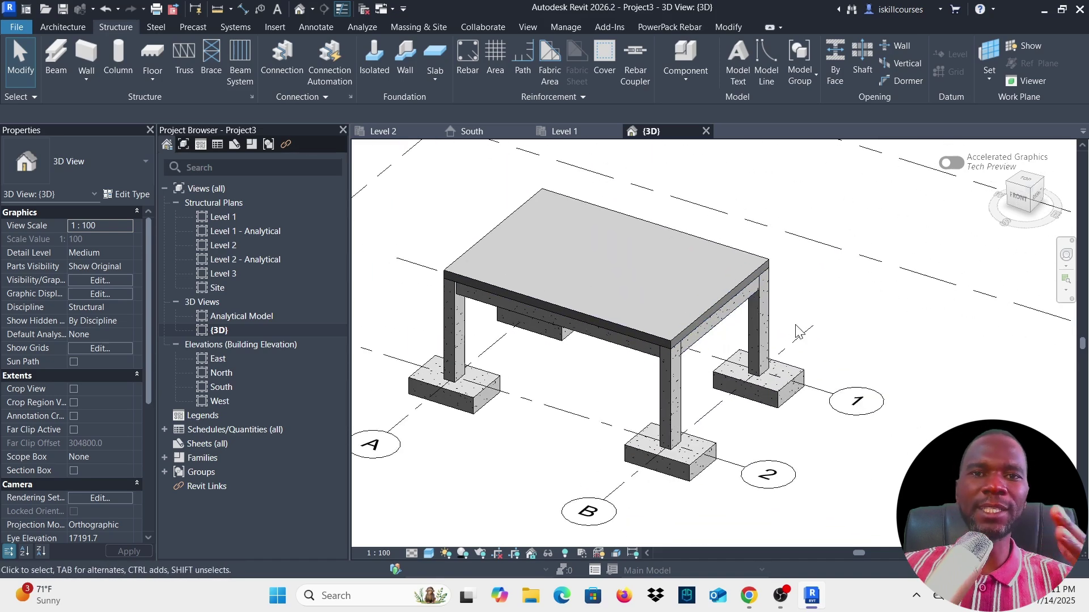